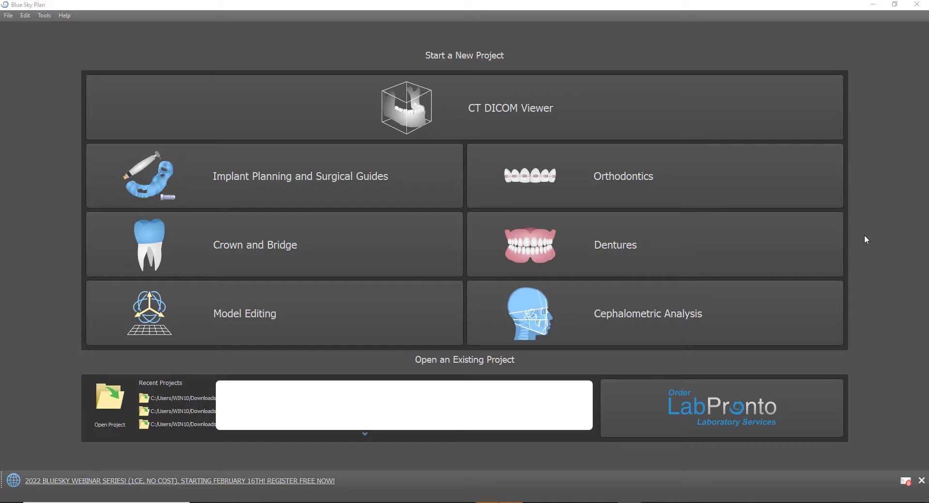
Step: Open the LabPronto website and review its orthodontic services and complete aligner package page
click(639, 402)
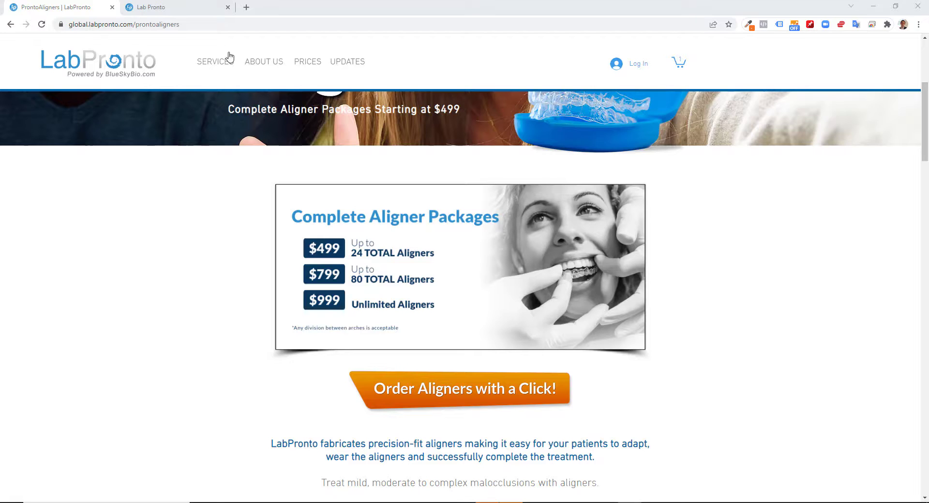
click(205, 12)
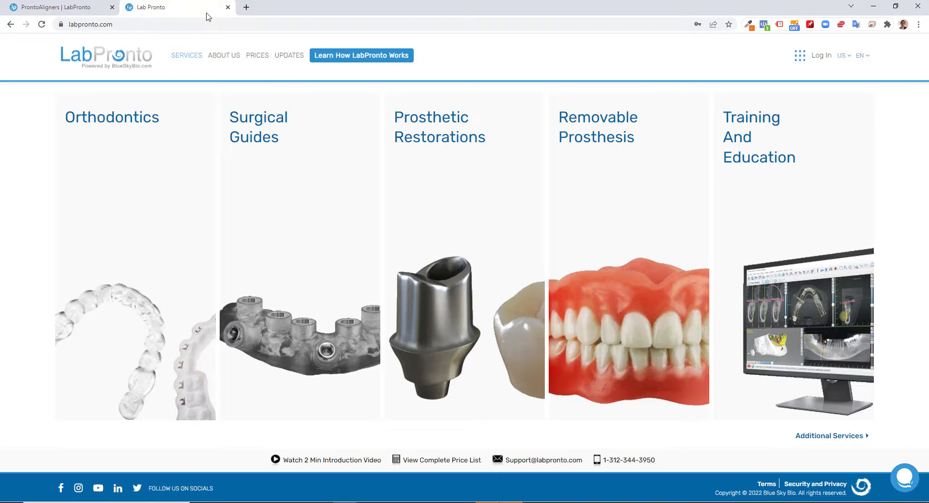
mouse_move(101, 121)
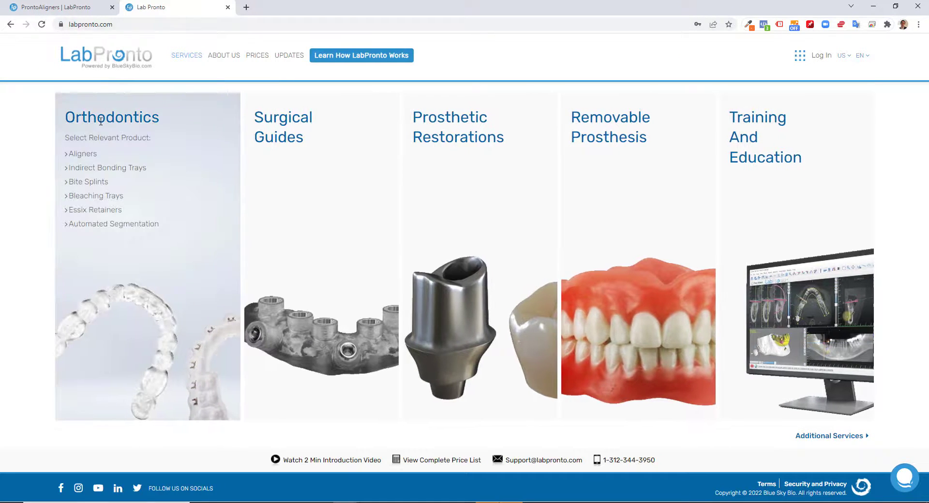
click(62, 10)
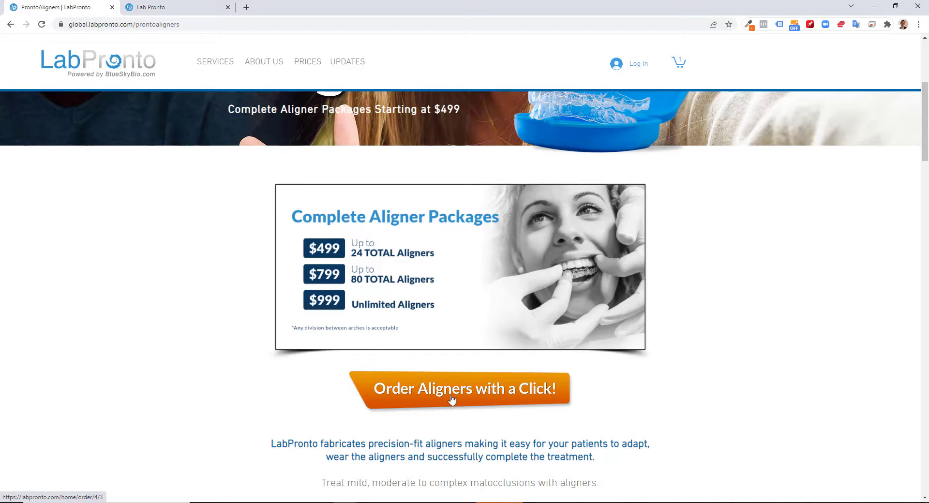
click(193, 10)
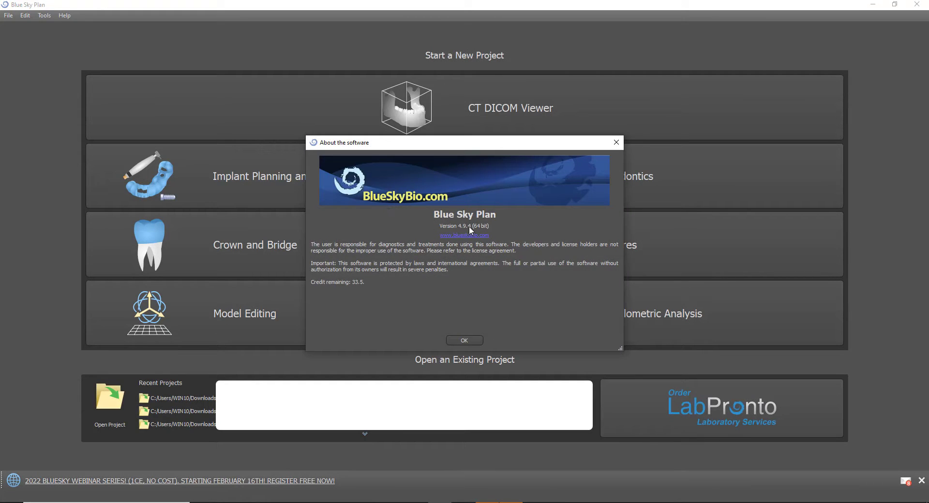
Step: Switch to Blue Sky Plan, check the software version information and look up the option for checking updates
click(616, 146)
click(66, 16)
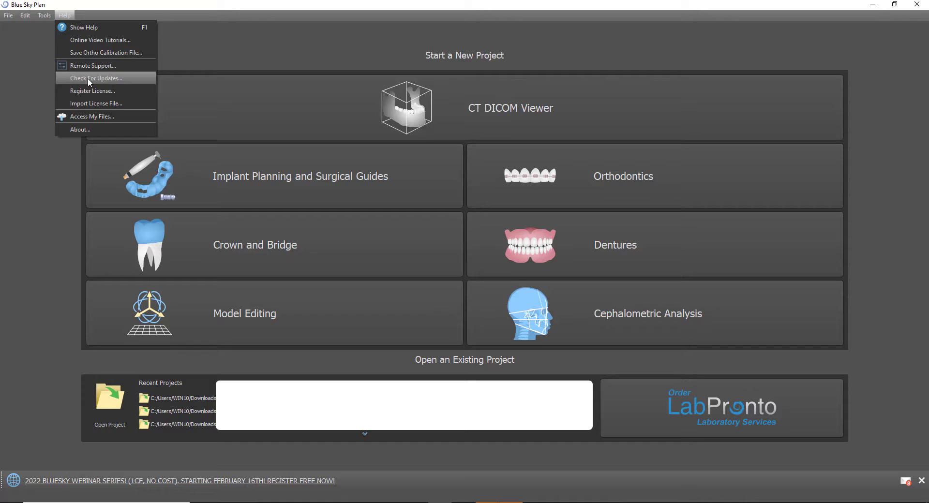
click(59, 192)
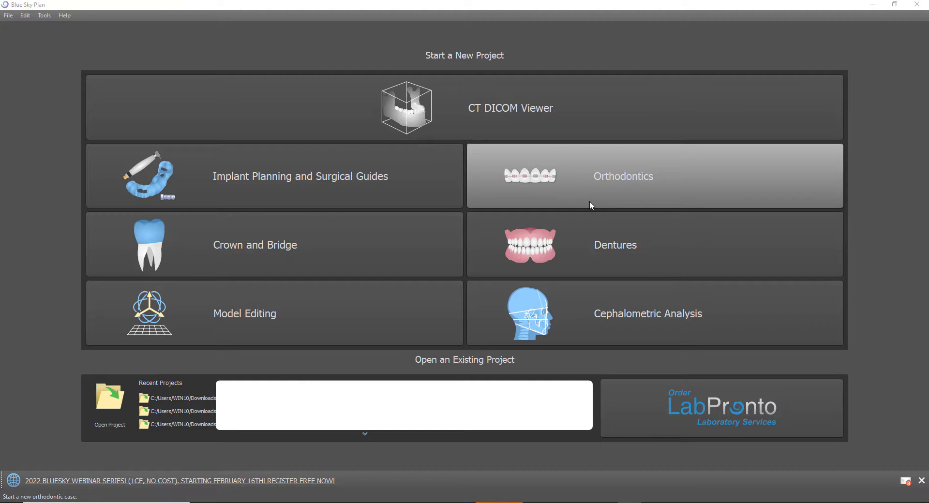
Step: Start a new Orthodontics project for Aligners using imported models
click(678, 180)
click(680, 183)
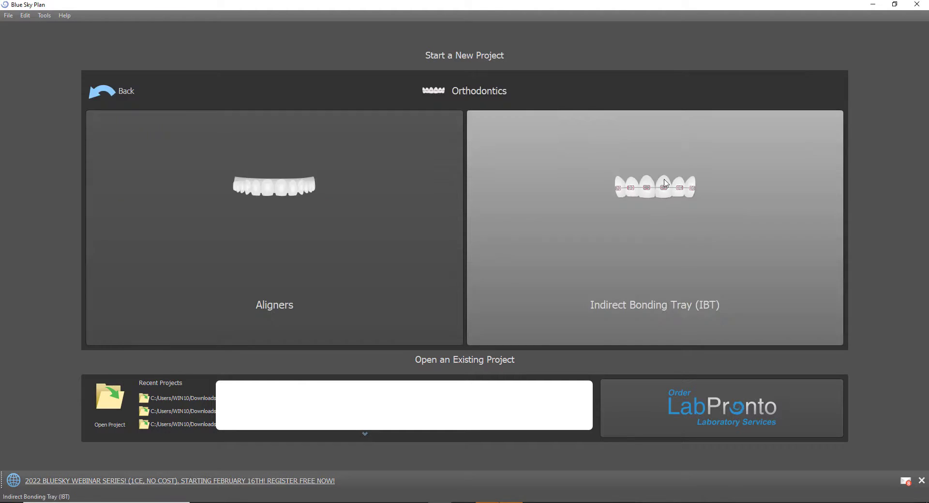
click(155, 250)
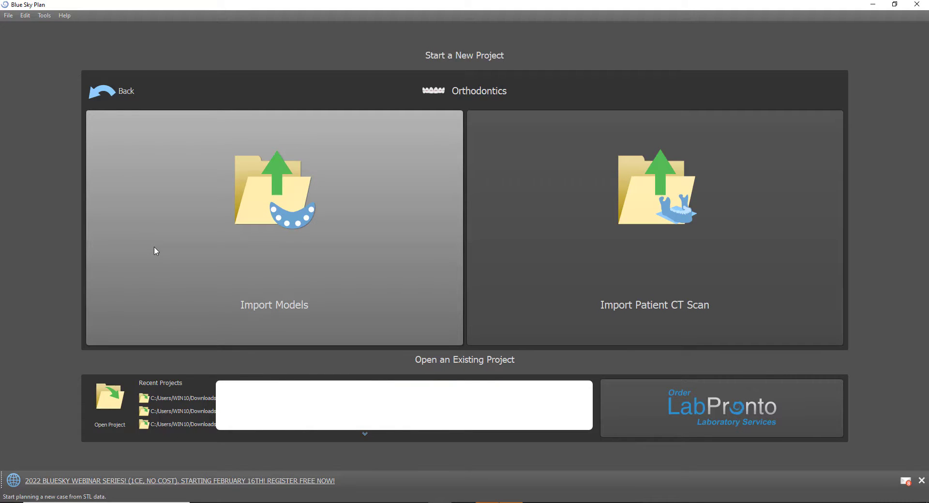
click(156, 251)
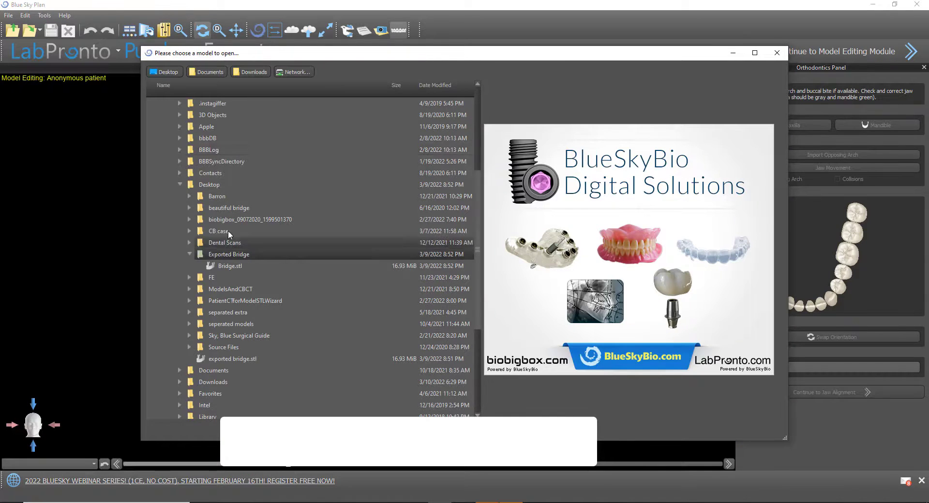
Step: Import 6958 lower.stl and 6958 upper.stl from the FE folder and identify the displayed model as the maxilla
click(190, 277)
click(223, 289)
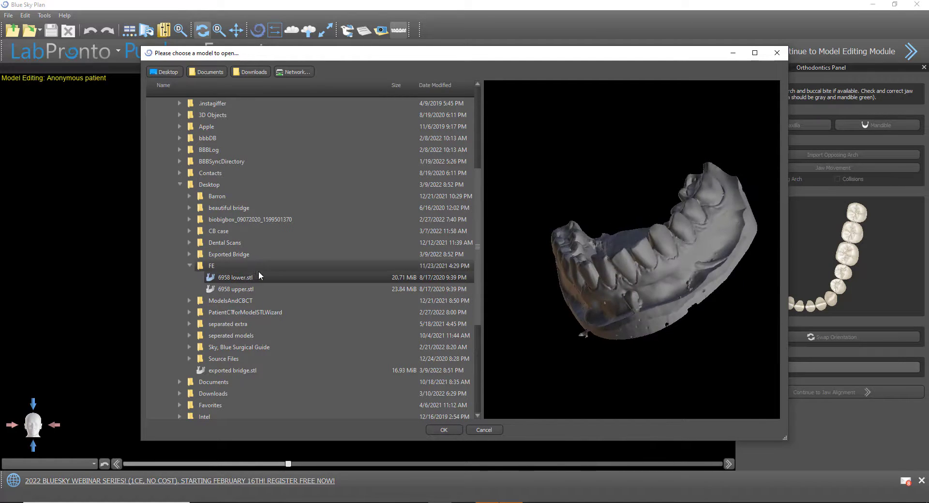
click(255, 291)
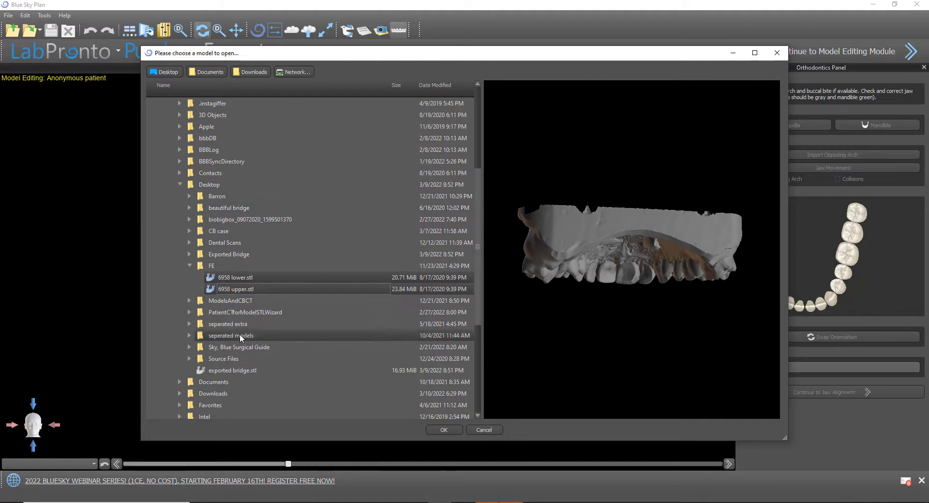
click(443, 429)
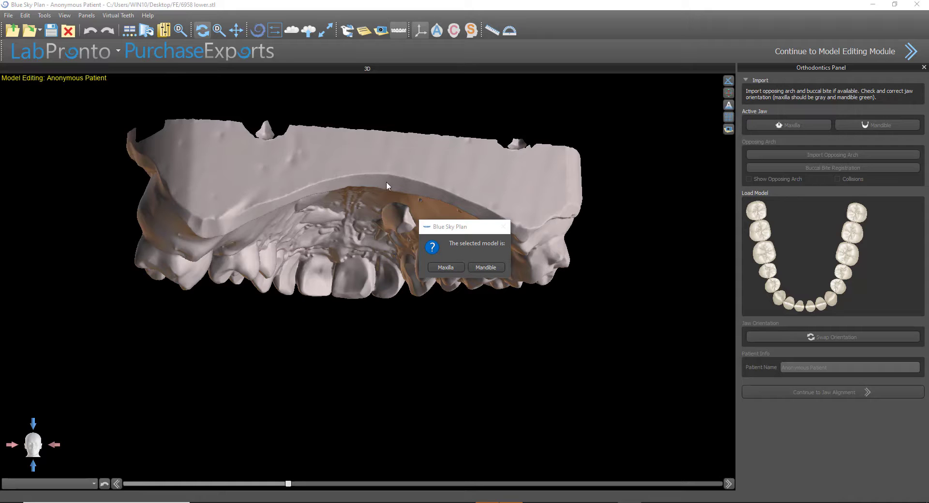
click(445, 267)
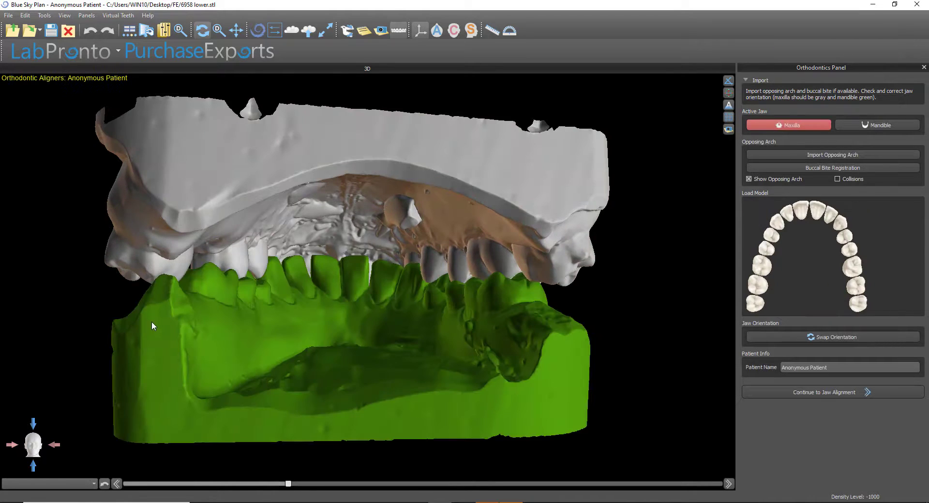
Step: Check the orientation of both jaws, enter the patient's name and continue to jaw alignment
drag(122, 314, 423, 207)
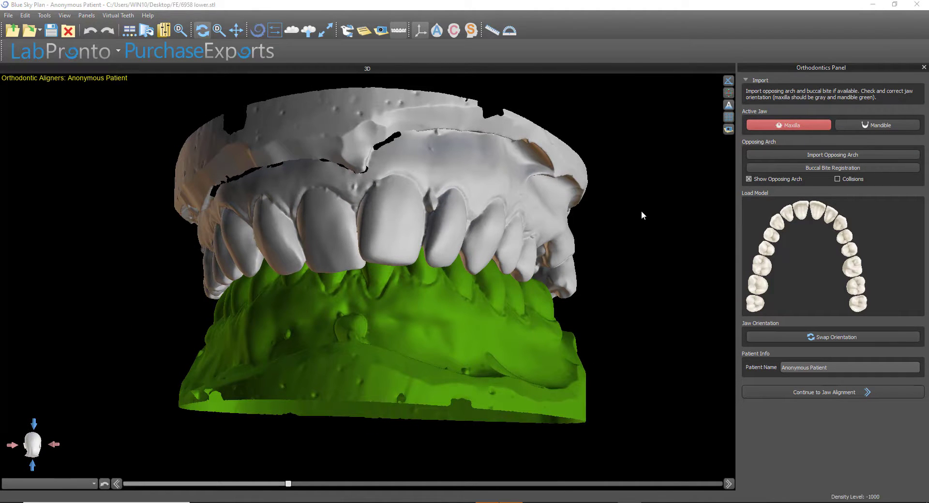
drag(635, 205, 407, 278)
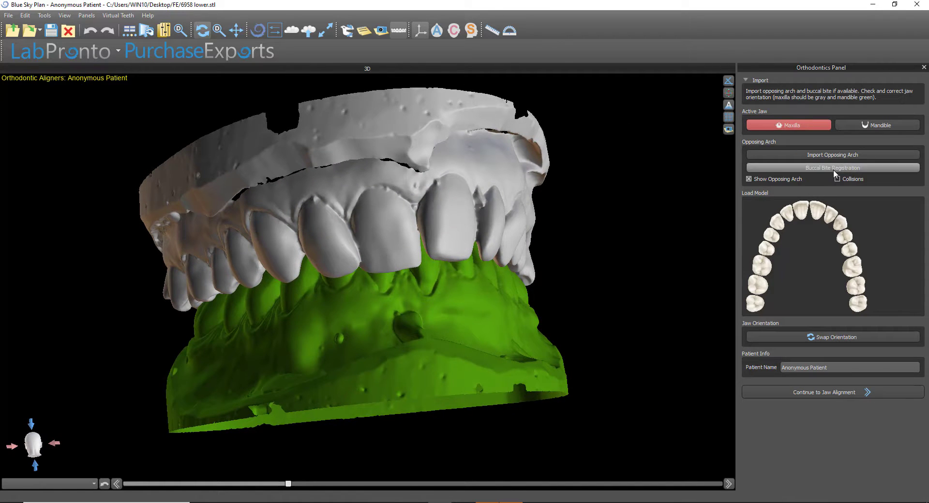
drag(527, 264, 488, 296)
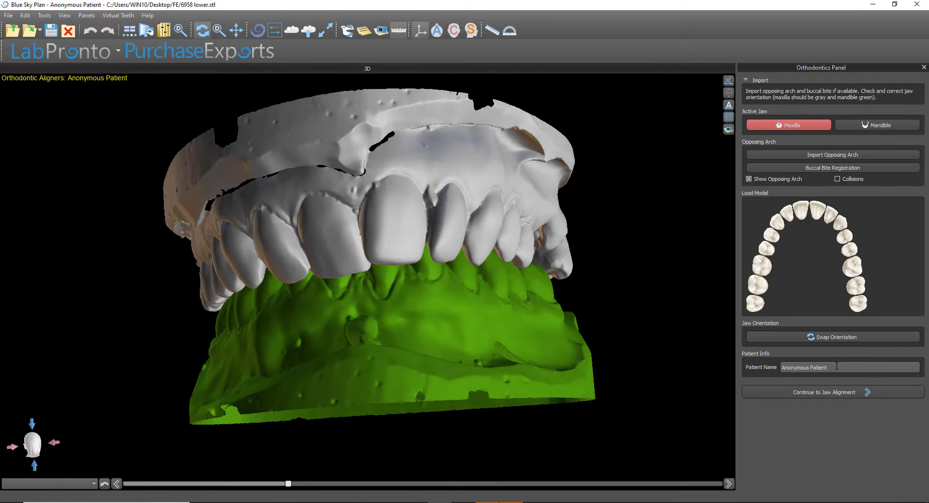
drag(833, 368, 781, 368)
text(Sky, Blue)
click(788, 393)
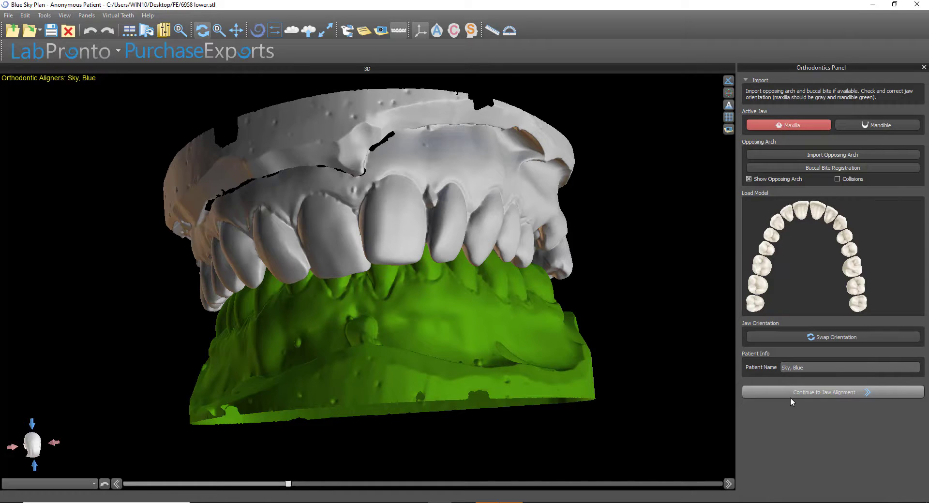
Step: Mark the two outer edge points of the upper right central incisor in the occlusal view of the maxilla
drag(576, 248, 362, 312)
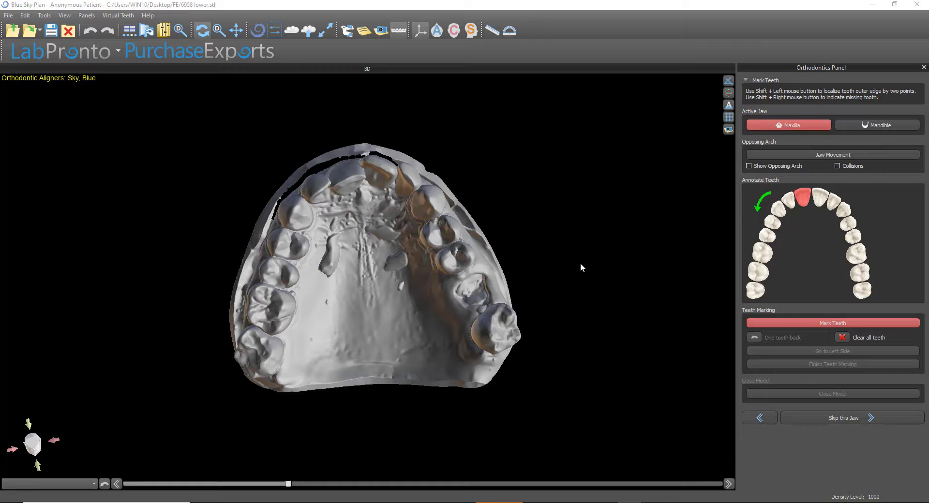
drag(579, 261, 363, 398)
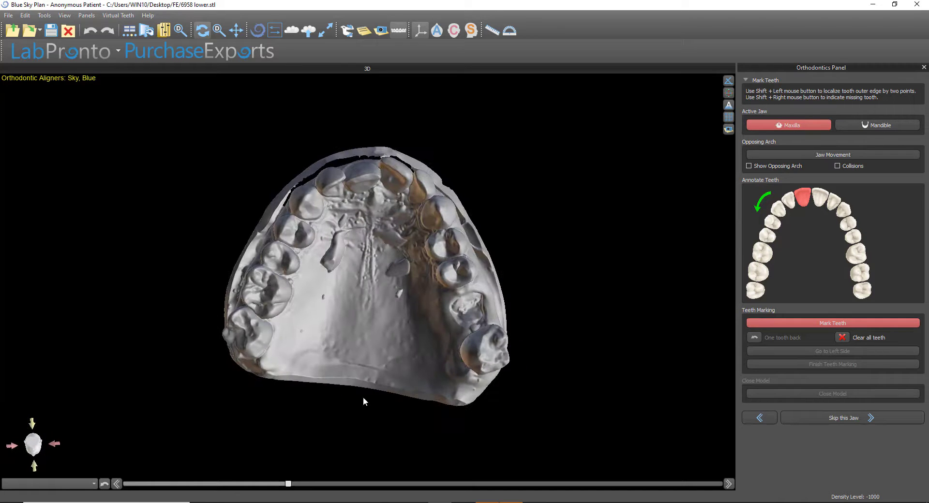
drag(553, 346, 553, 331)
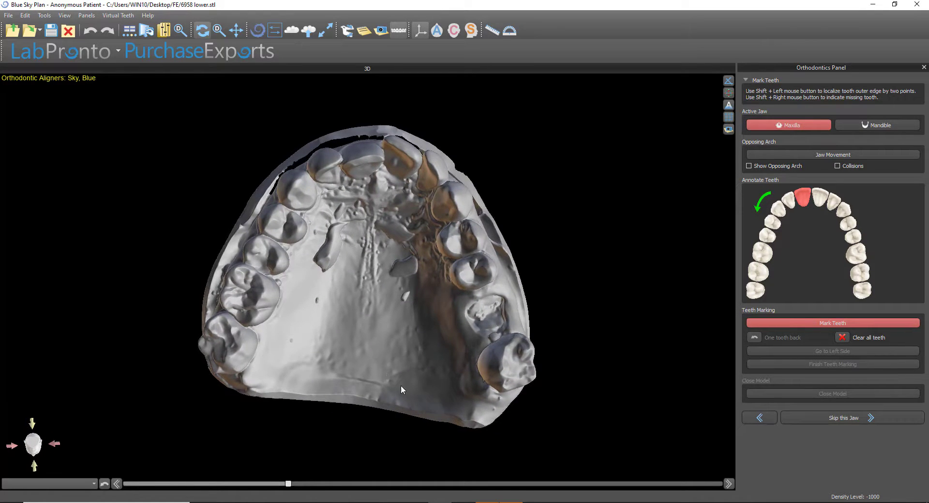
drag(400, 385, 368, 280)
shift+click(365, 132)
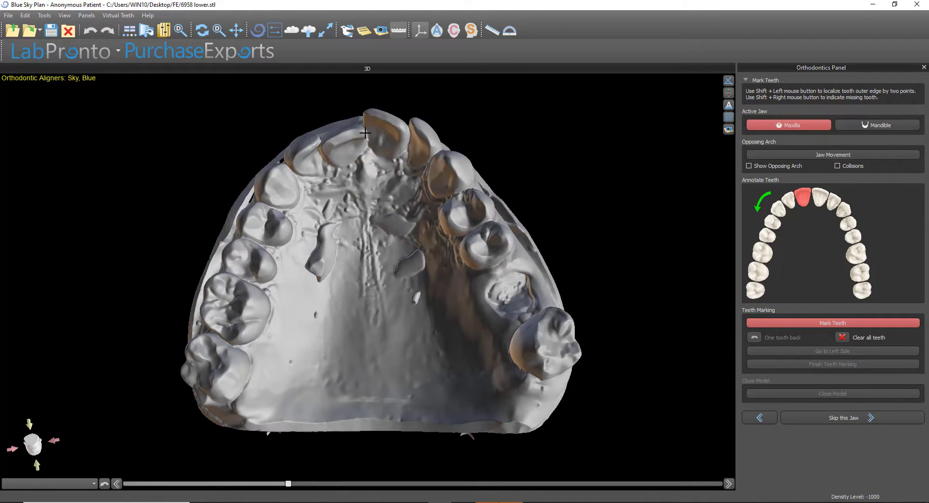
shift+click(323, 145)
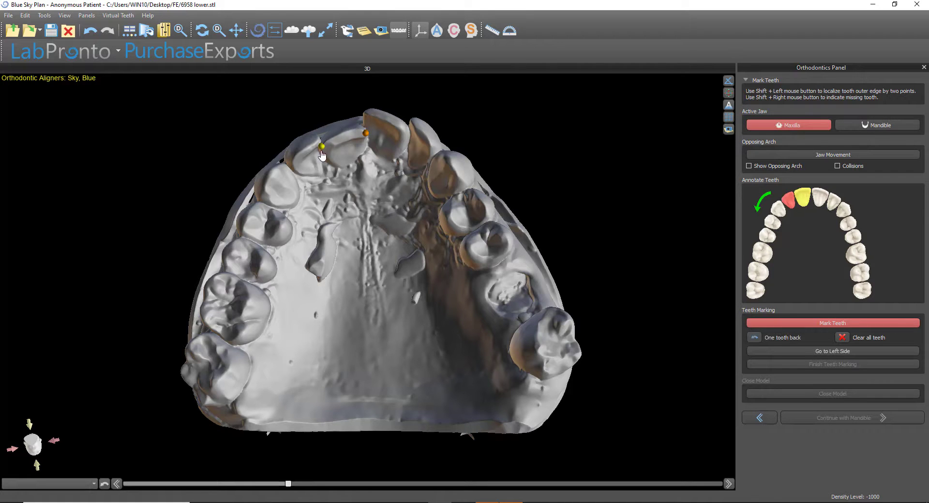
Step: Mark the outer edges of the upper right lateral incisor and canine with two points each
mouse_move(323, 150)
mouse_down()
mouse_move(398, 318)
mouse_move(382, 217)
mouse_move(153, 204)
mouse_move(400, 333)
mouse_move(379, 248)
mouse_move(392, 303)
mouse_move(358, 268)
mouse_move(442, 302)
mouse_move(492, 294)
mouse_move(299, 288)
mouse_move(376, 262)
mouse_move(354, 233)
mouse_move(293, 235)
mouse_up()
scroll(362, 300, up, 3)
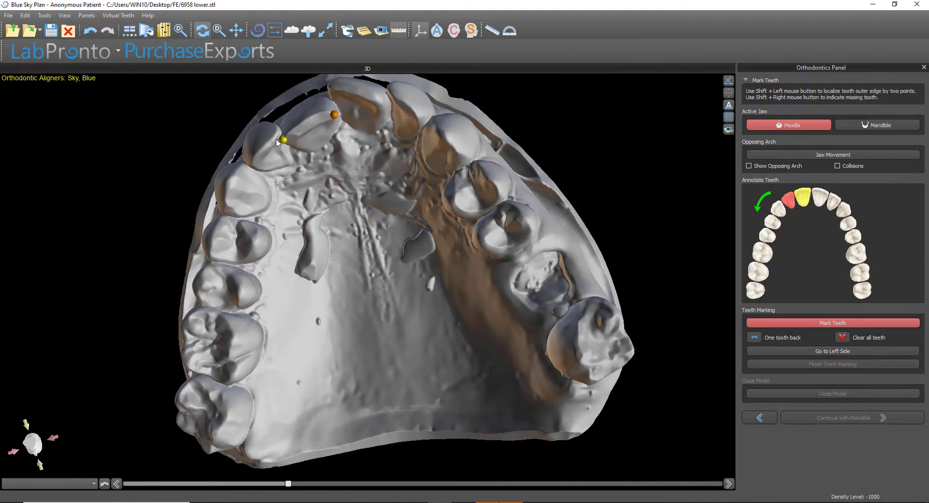
shift+click(252, 163)
shift+click(242, 168)
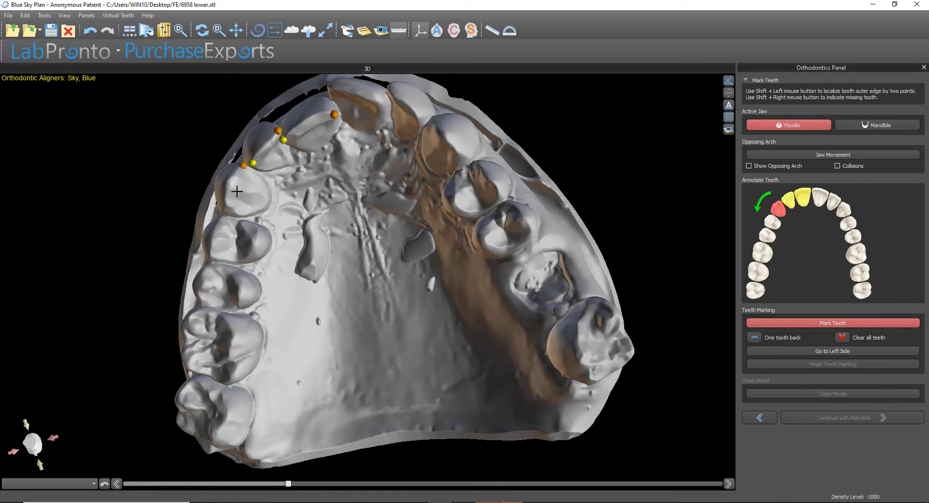
shift+click(227, 207)
Step: Mark the outer edges of the upper right first and second premolars with two points each
drag(273, 258, 303, 251)
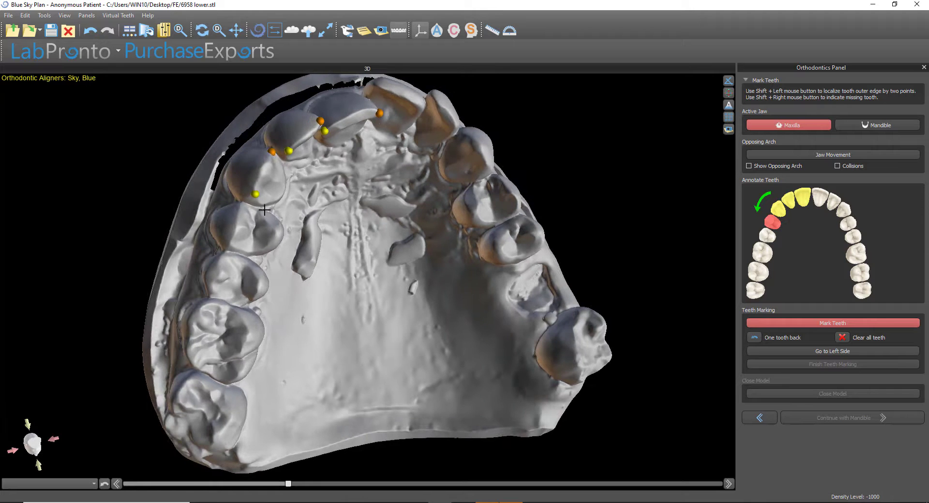
shift+click(242, 203)
shift+click(231, 246)
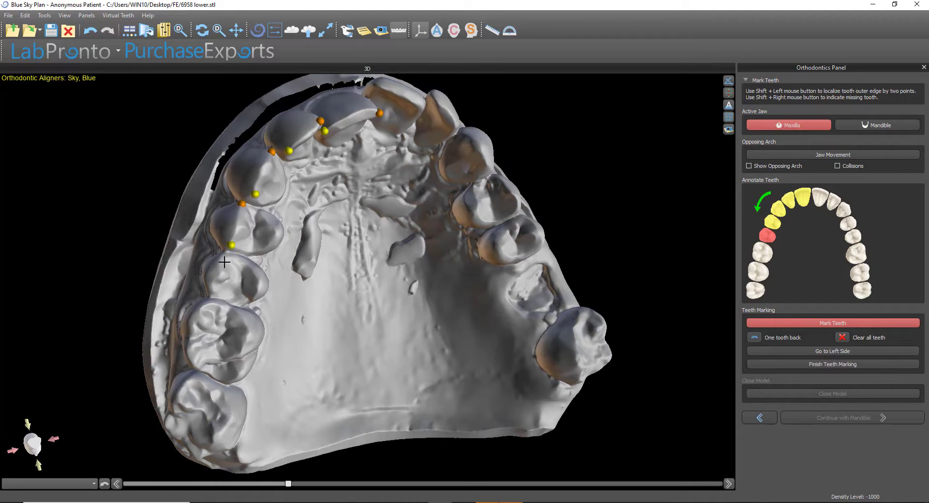
shift+click(221, 259)
shift+click(211, 292)
Step: Flag the upper right first molar as missing and mark the outer edges of the second and third molars
mouse_move(196, 342)
mouse_down()
mouse_move(213, 312)
mouse_move(201, 287)
mouse_up()
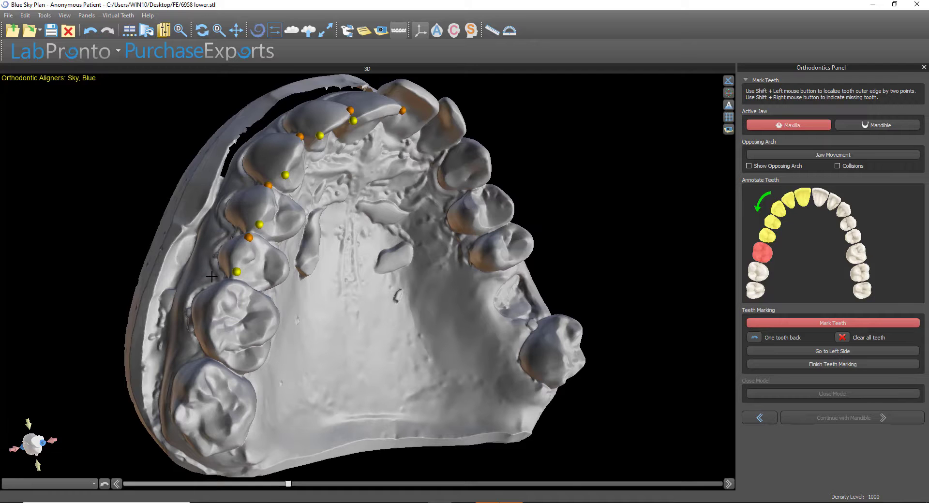
shift+click(212, 277)
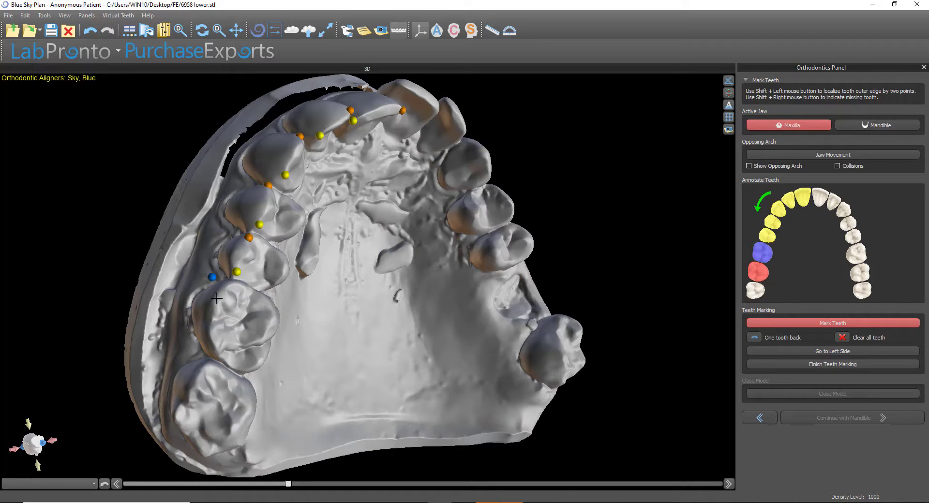
drag(259, 333, 247, 324)
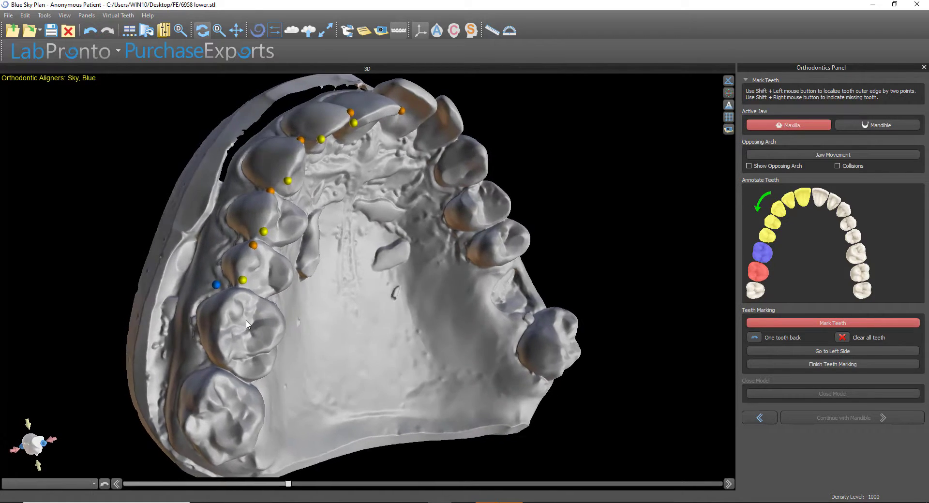
shift+click(238, 292)
shift+click(224, 351)
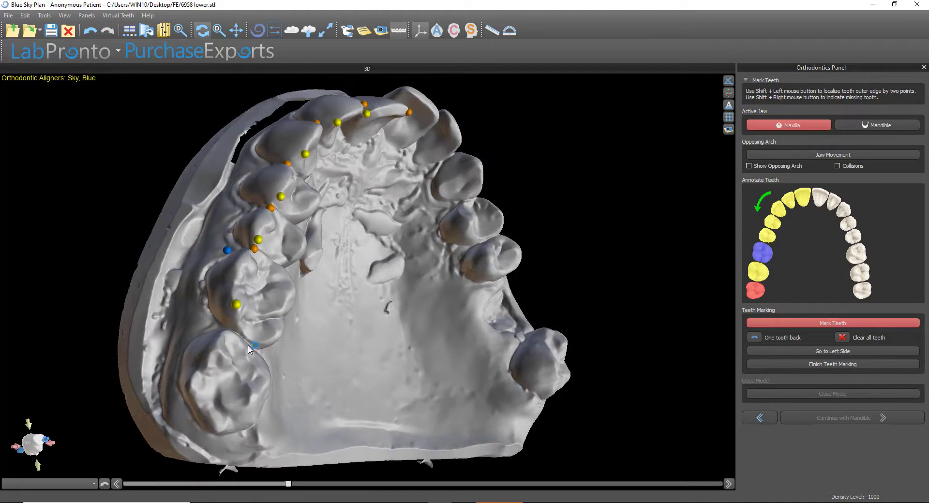
shift+click(227, 332)
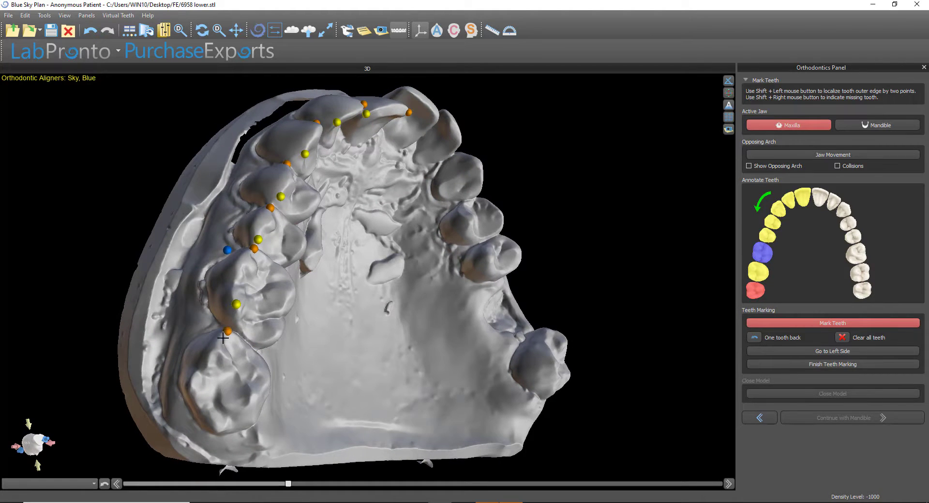
shift+click(190, 386)
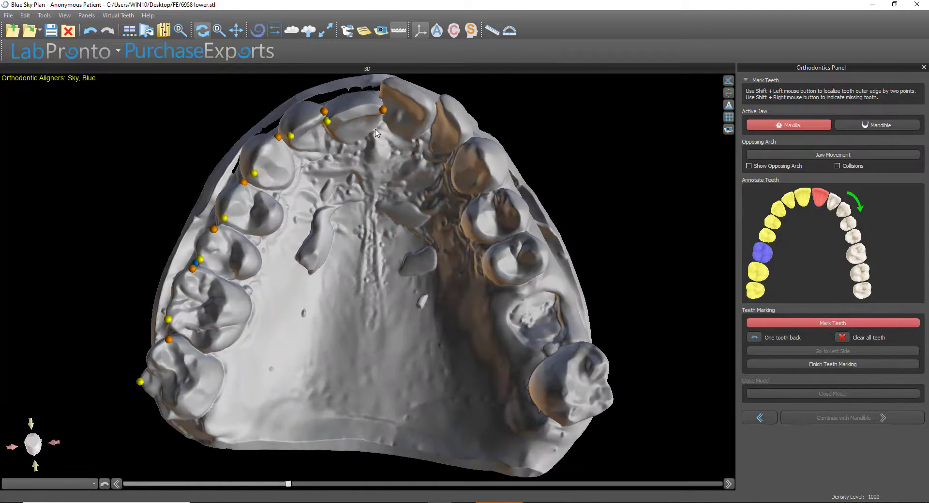
drag(416, 233, 429, 231)
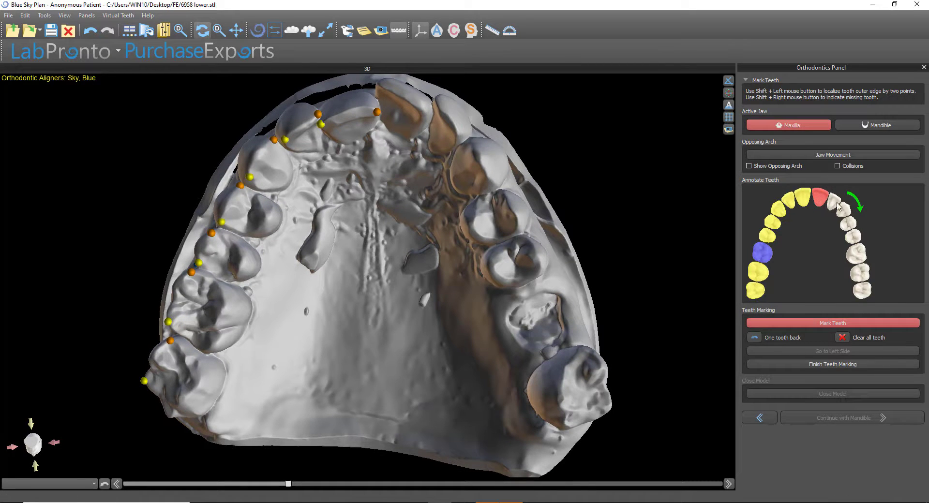
drag(361, 249, 361, 251)
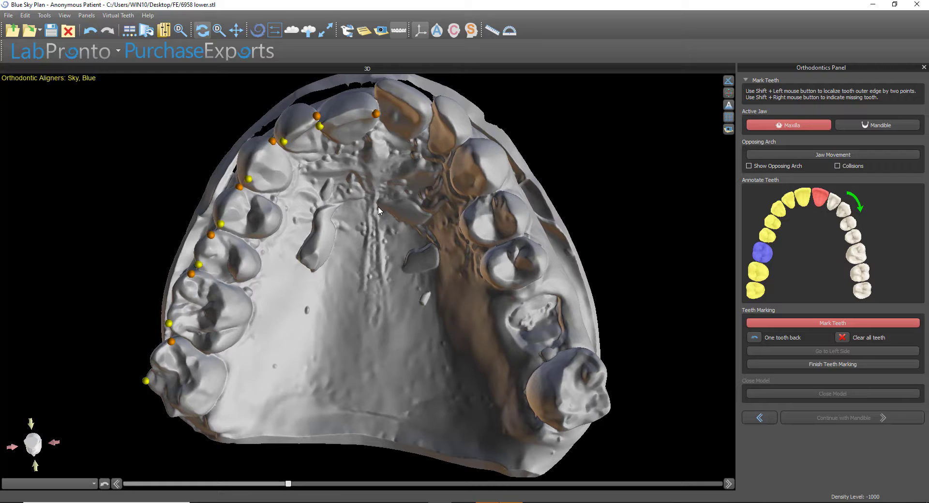
Step: Mark the outer edges of the upper left central and lateral incisors with two points each
shift+click(381, 85)
shift+click(425, 113)
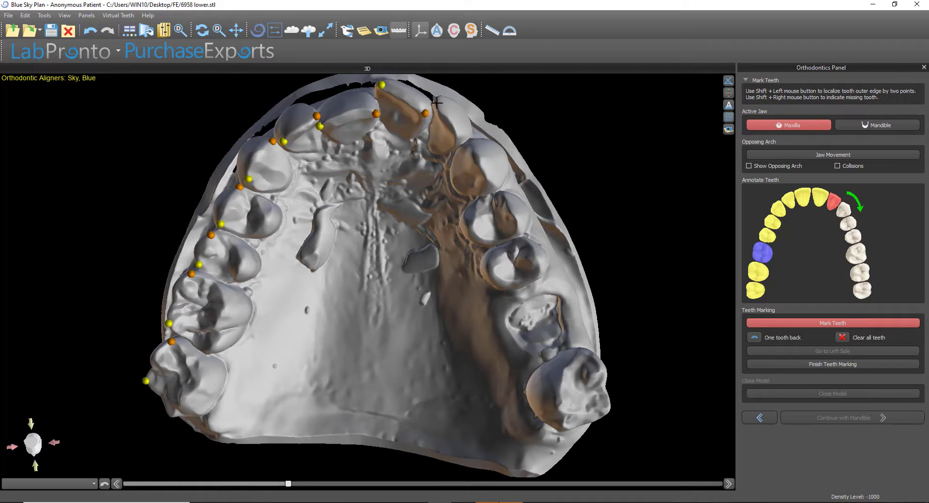
shift+click(460, 137)
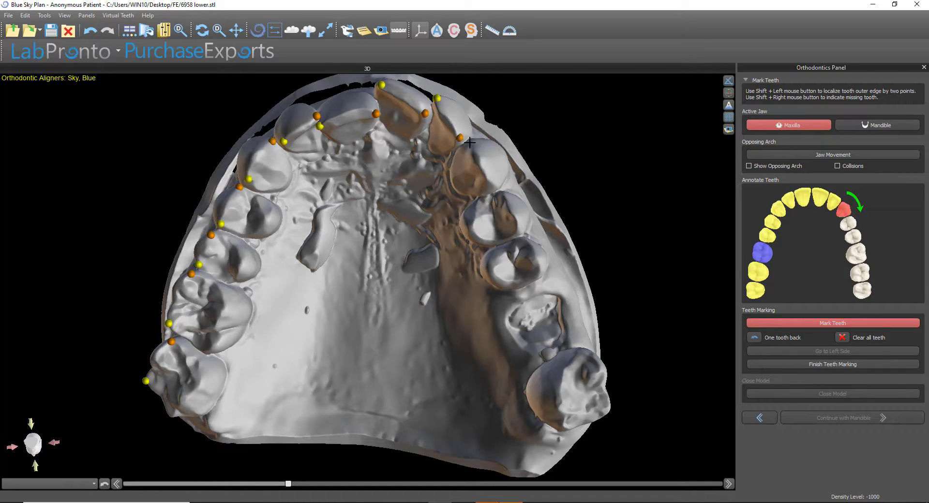
Step: Mark the outer edges of the upper left canine and both premolars with two points each
shift+click(494, 184)
shift+click(503, 193)
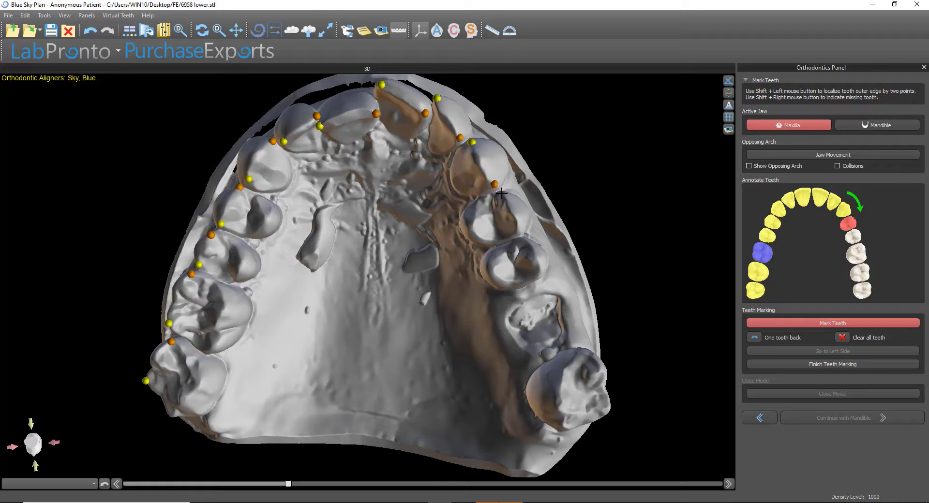
shift+click(517, 230)
shift+click(525, 240)
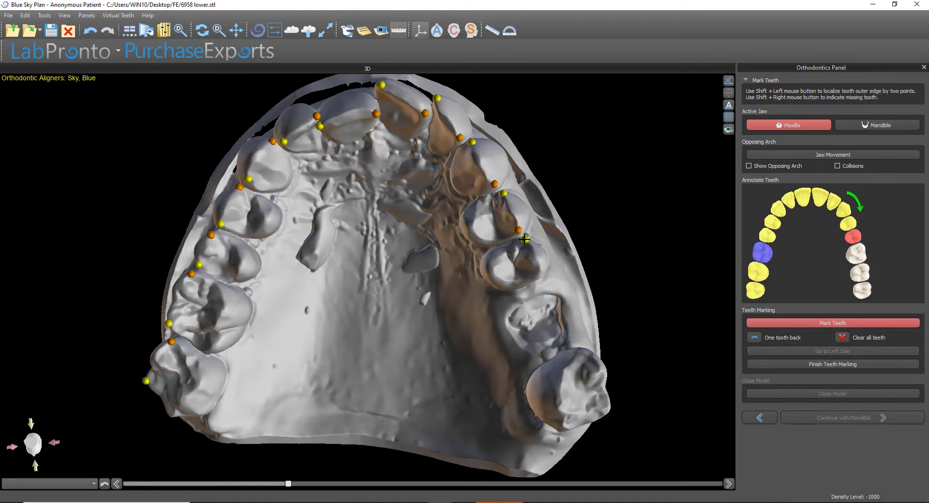
shift+click(539, 273)
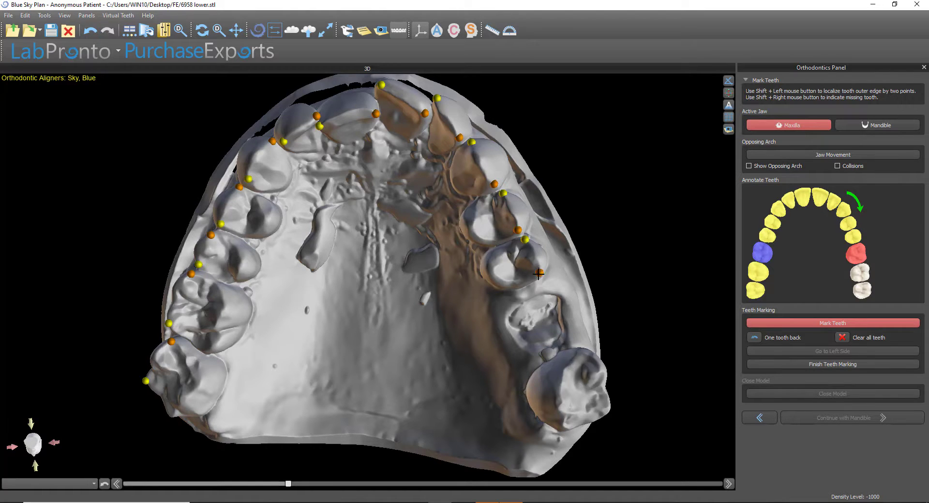
Step: Mark the outer edge of the upper left second molar and flag the first and third molars as missing
shift+right_click(539, 320)
drag(539, 320, 578, 298)
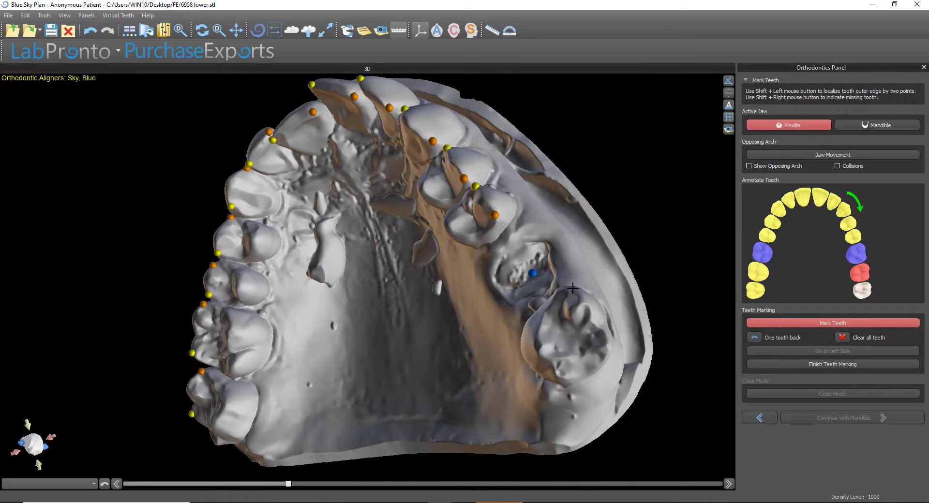
shift+click(573, 288)
shift+click(609, 347)
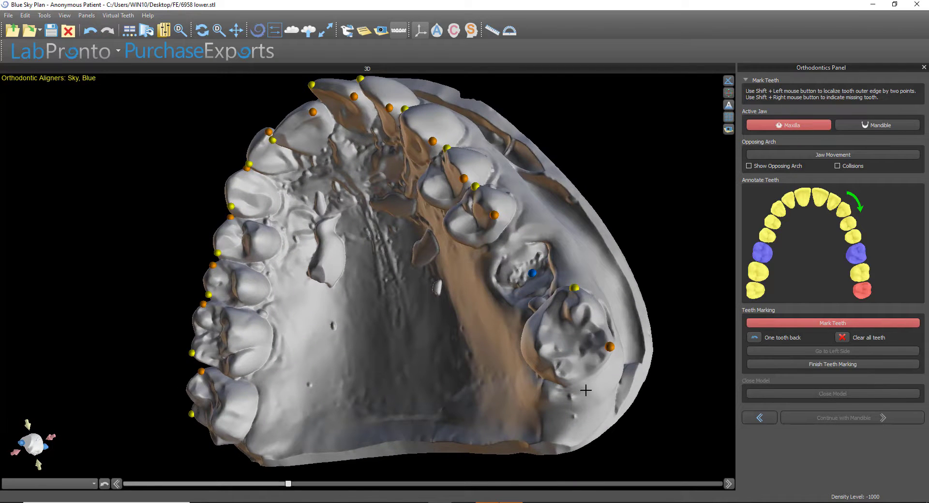
shift+right_click(584, 389)
Step: Check the placed edge points on the maxilla and finish its teeth marking
drag(359, 374, 484, 317)
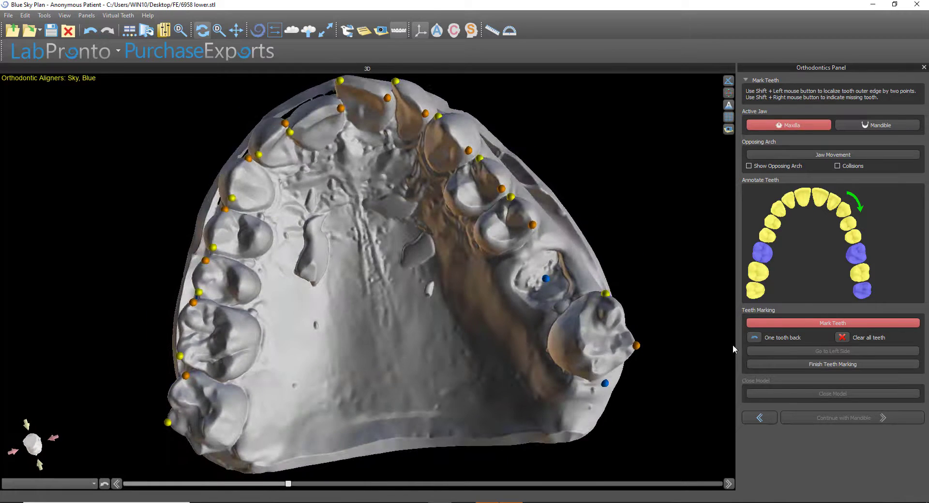
drag(576, 329, 477, 334)
click(836, 366)
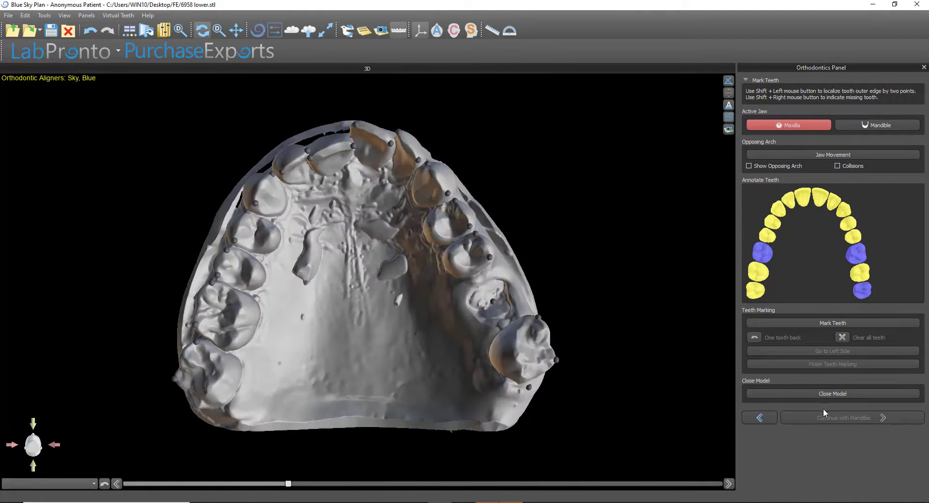
Step: Close the maxilla model and continue with the mandible
drag(667, 330, 24, 257)
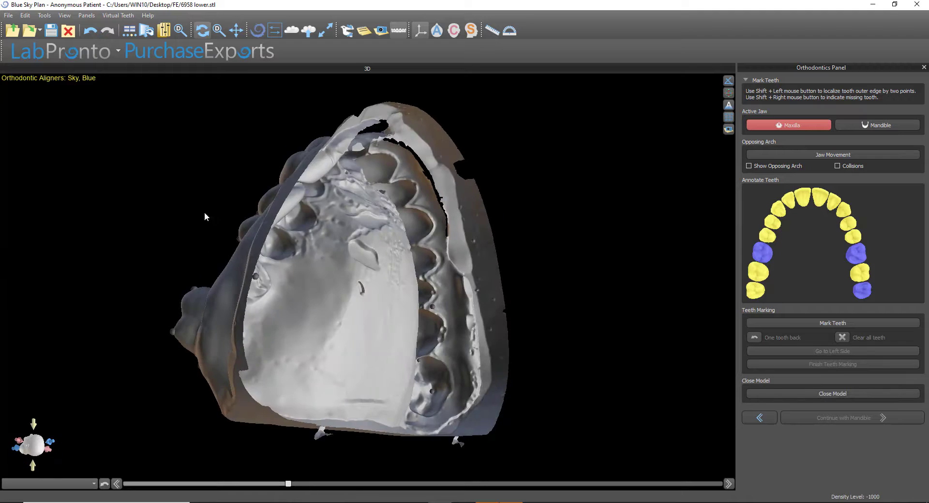
drag(205, 214, 676, 310)
click(850, 417)
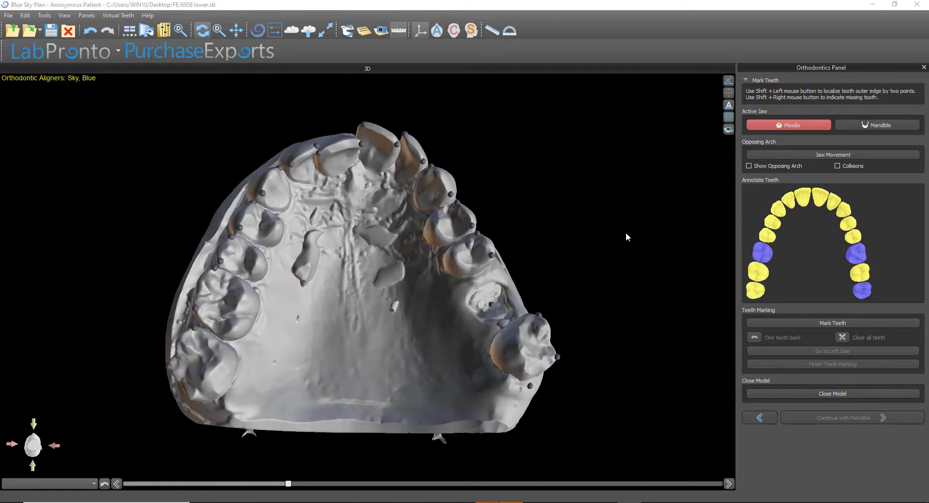
drag(626, 232, 317, 163)
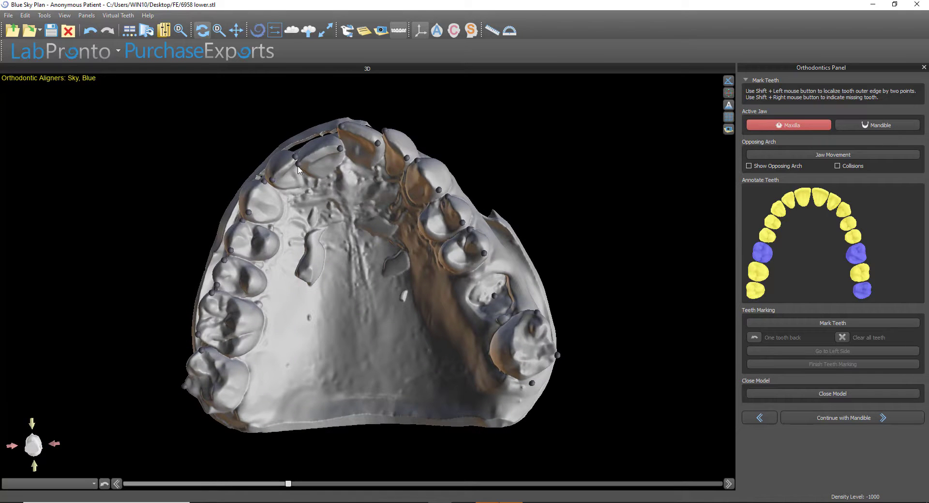
drag(670, 338, 644, 299)
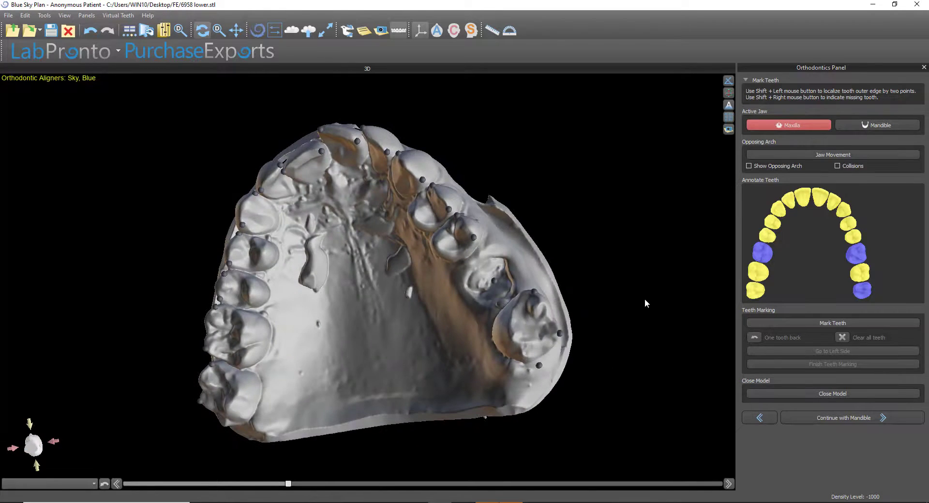
click(843, 419)
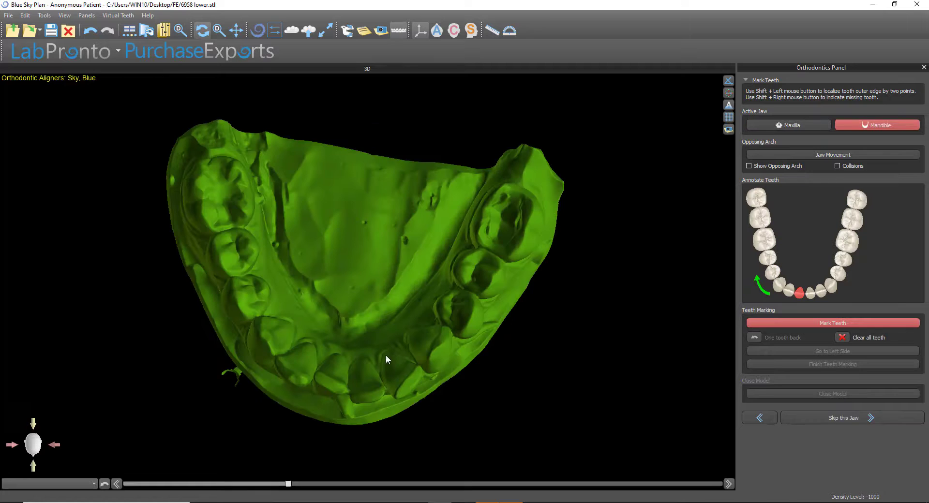
Step: Mark the outer edges of the lower right central and lateral incisors with two points each
drag(349, 380, 337, 408)
shift+click(361, 403)
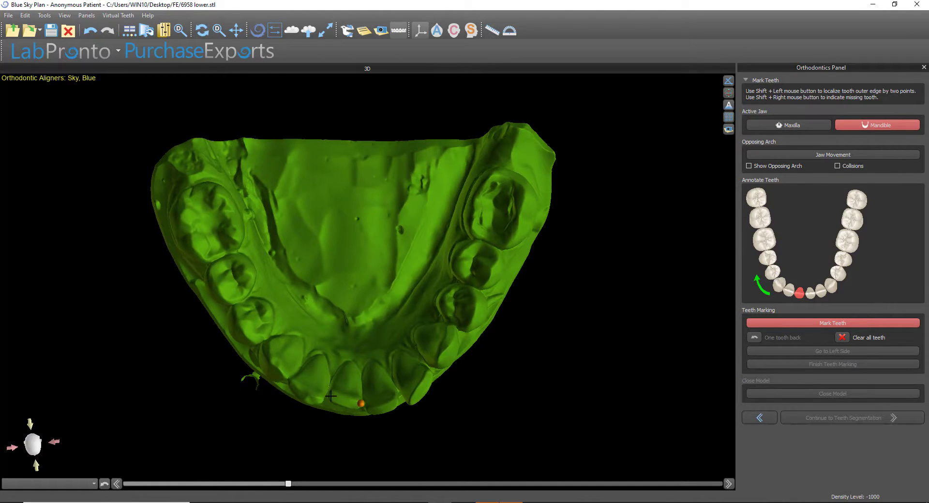
shift+click(332, 397)
shift+click(322, 400)
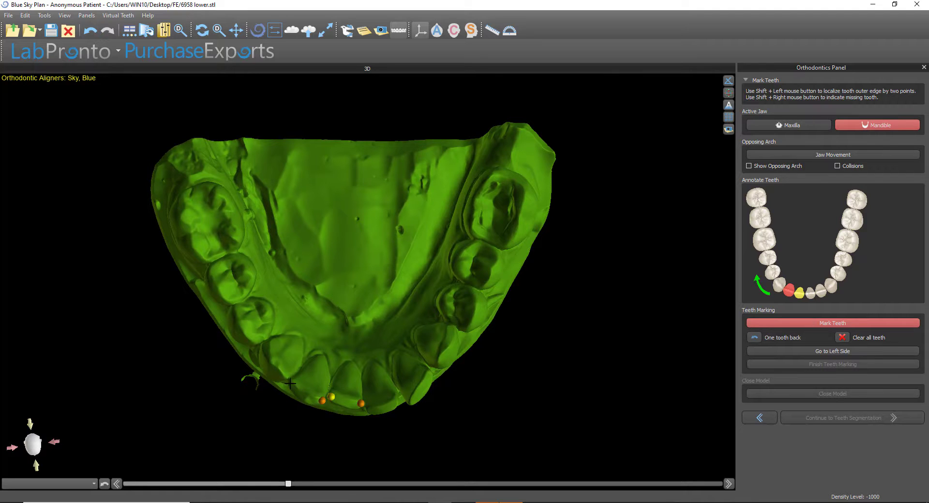
shift+click(291, 384)
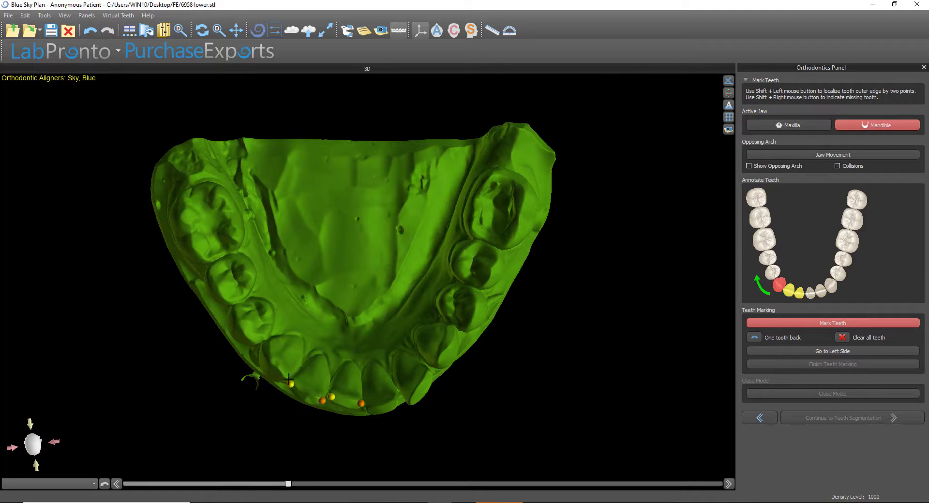
Step: Mark the outer edges of the lower right canine and first premolar, and flag the second premolar as missing
shift+click(260, 350)
shift+click(234, 308)
drag(234, 308, 262, 324)
shift+right_click(232, 304)
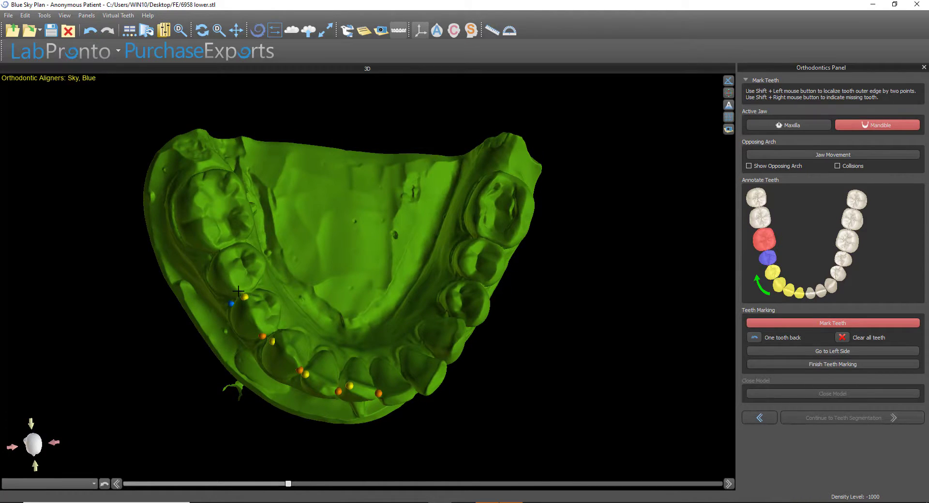
Step: Mark the outer edges of the lower right first and second molars, and flag the third molar as missing
shift+click(219, 258)
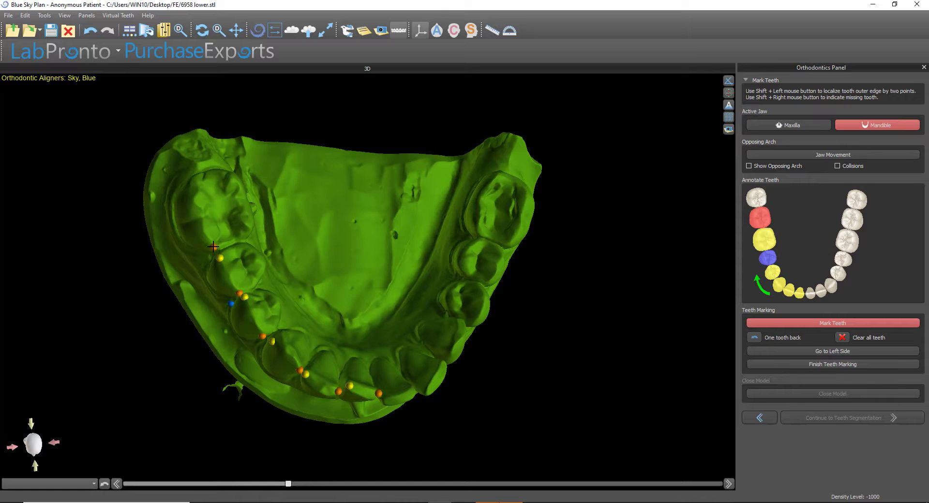
shift+click(213, 247)
shift+click(189, 185)
shift+right_click(205, 164)
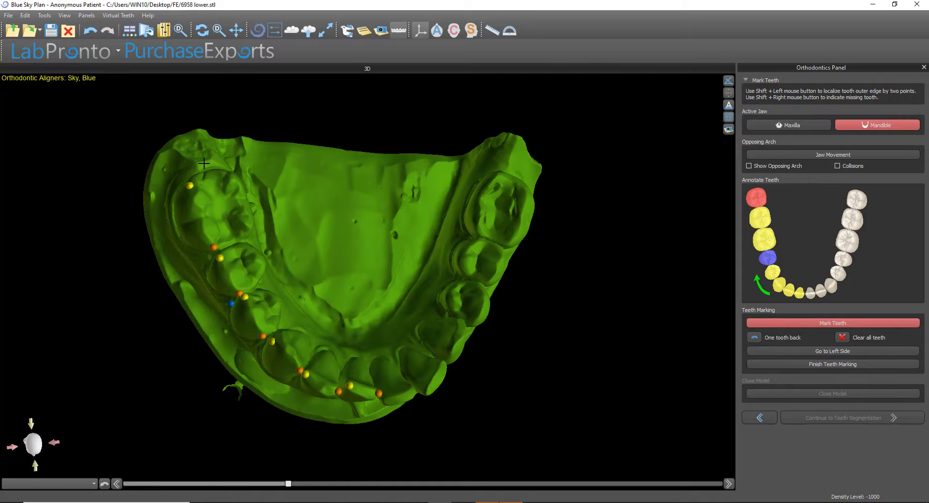
Step: Mark the outer edges of the lower left central and lateral incisors with two points each
drag(485, 319, 423, 267)
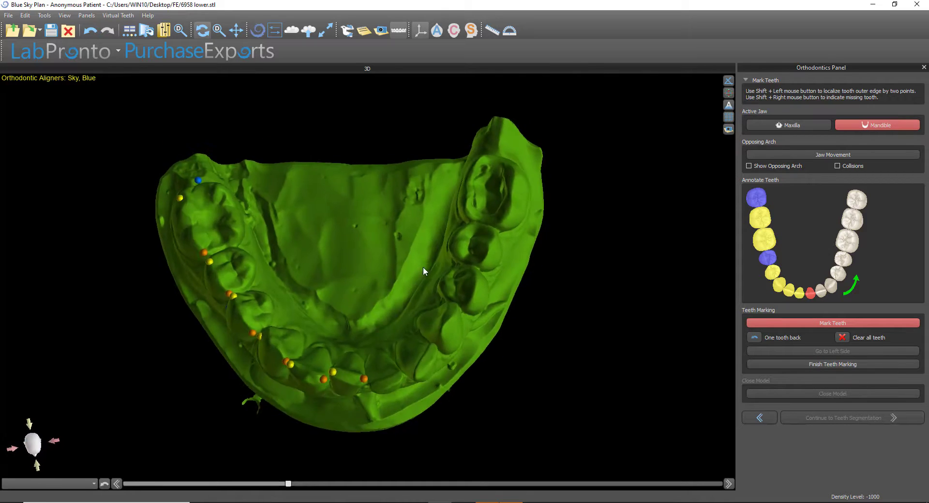
shift+click(372, 386)
shift+click(402, 373)
shift+click(417, 379)
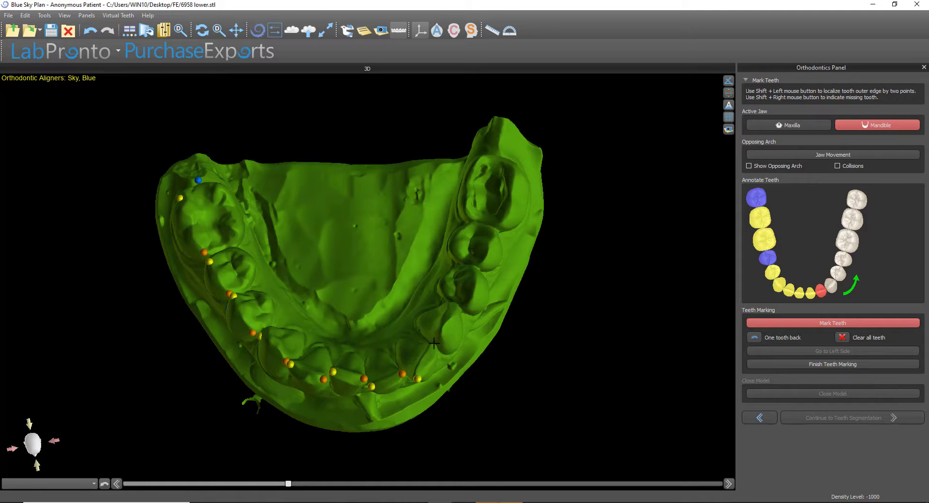
shift+click(434, 344)
Step: Mark the outer edges of the lower left canine and first premolar, and flag the second premolar as missing
shift+click(443, 338)
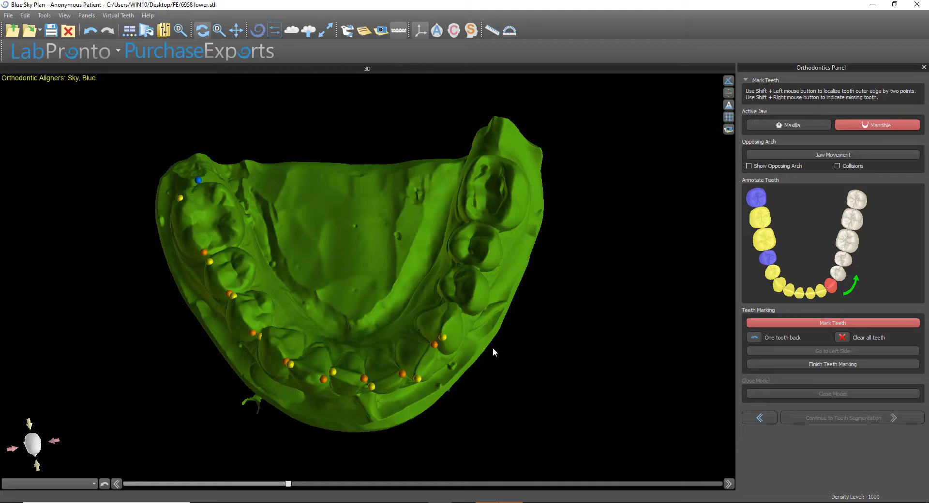
drag(492, 348, 442, 329)
shift+click(438, 324)
shift+click(451, 328)
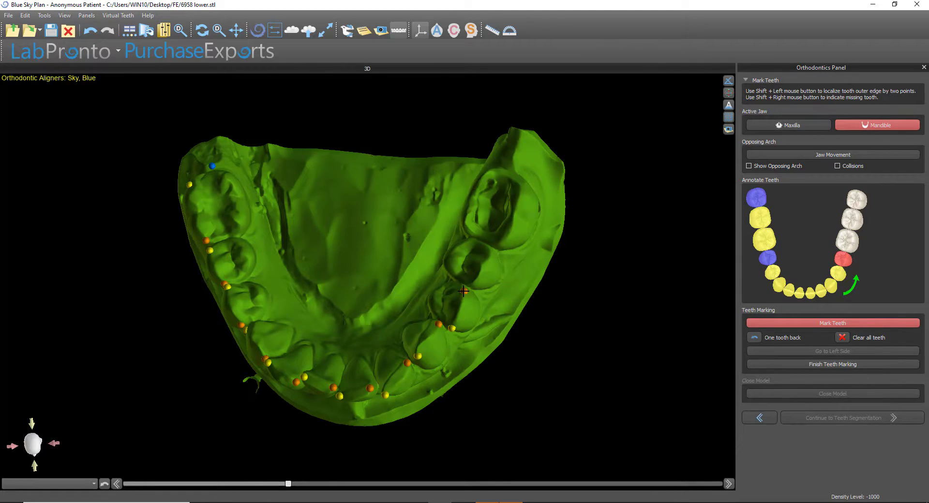
mouse_move(463, 291)
mouse_down()
mouse_move(529, 347)
mouse_move(529, 324)
mouse_move(594, 256)
mouse_move(592, 315)
mouse_move(535, 356)
mouse_up()
shift+right_click(480, 306)
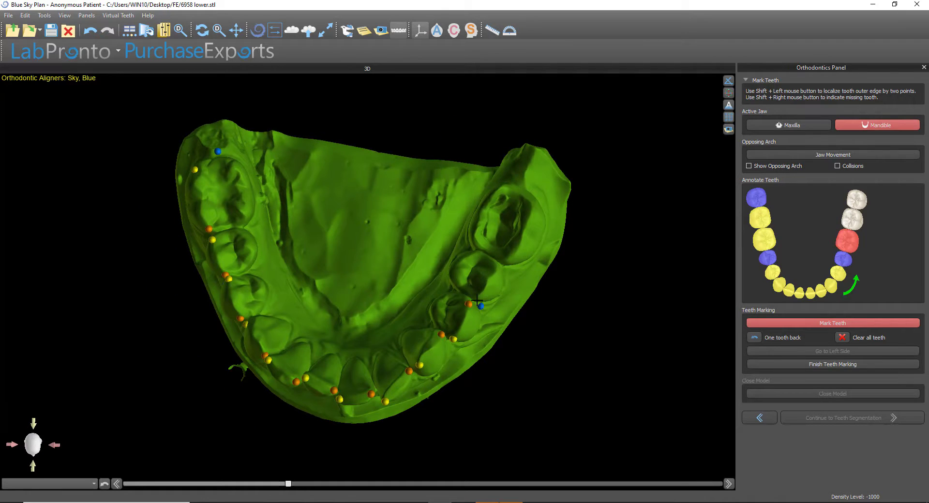
Step: Mark the outer edges of the lower left first and second molars, and flag the third molar as missing
shift+click(477, 299)
shift+click(498, 267)
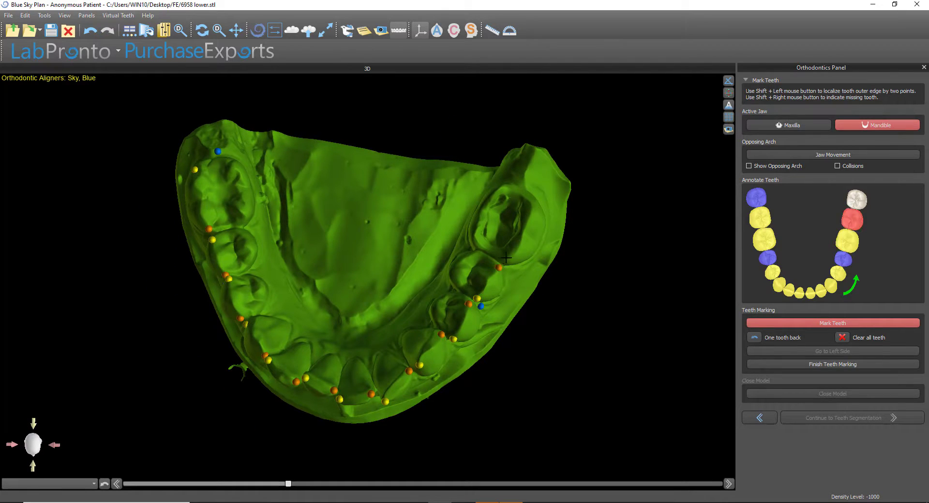
shift+click(533, 207)
shift+right_click(521, 182)
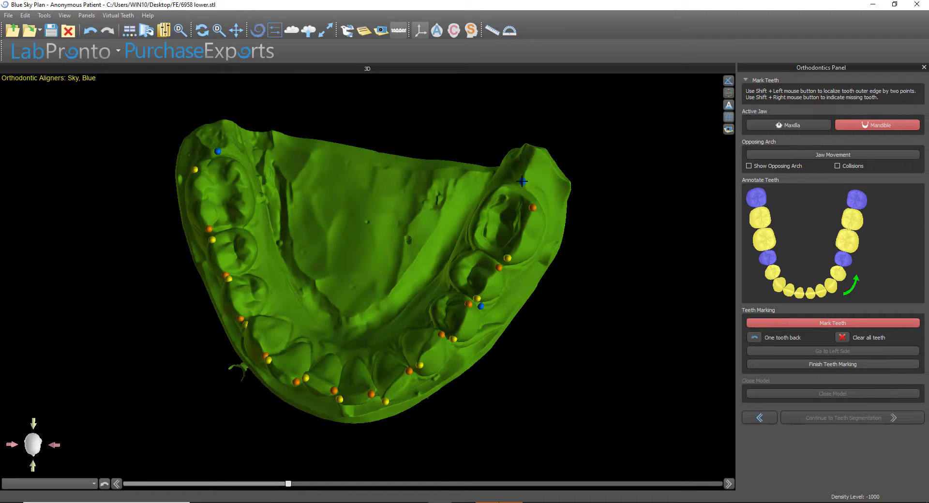
Step: Finish the teeth marking of the mandible and close its model
mouse_move(420, 376)
mouse_down()
mouse_move(414, 350)
mouse_move(297, 257)
mouse_move(362, 289)
mouse_move(496, 246)
mouse_move(431, 277)
mouse_move(380, 243)
mouse_move(187, 176)
mouse_move(451, 348)
mouse_move(353, 272)
mouse_move(548, 352)
mouse_up()
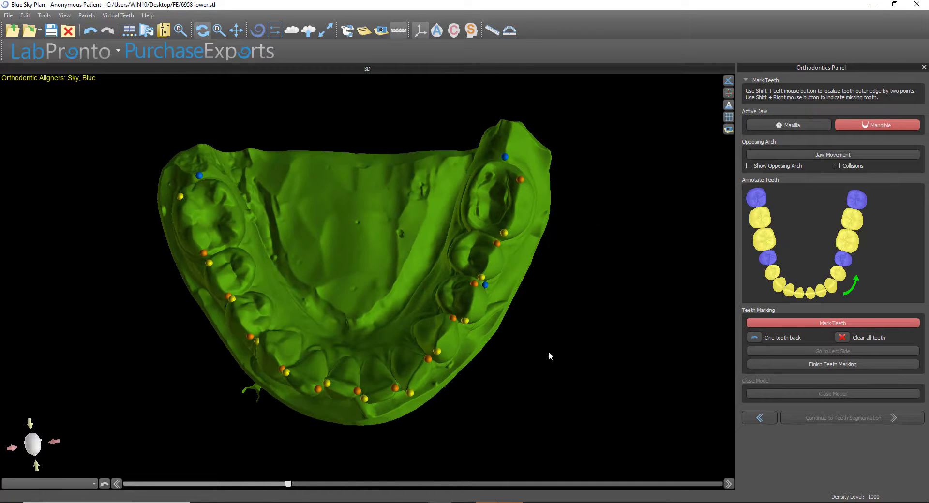
click(812, 365)
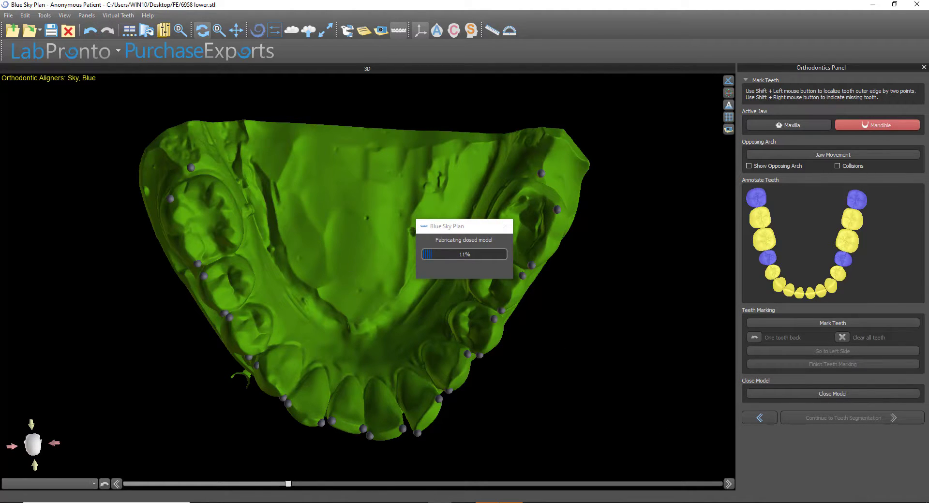
drag(472, 259, 678, 368)
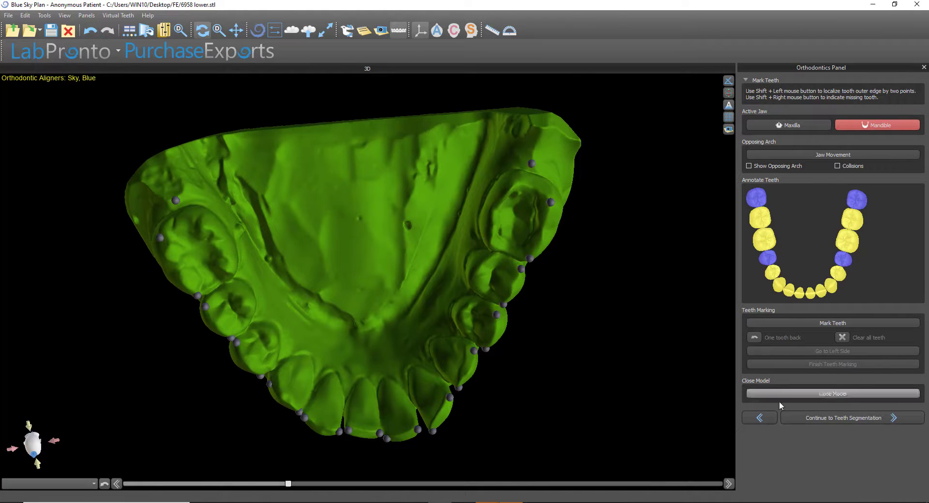
Step: Proceed to teeth segmentation and, after checking the maxillary tooth margins, continue with the mandible
click(808, 420)
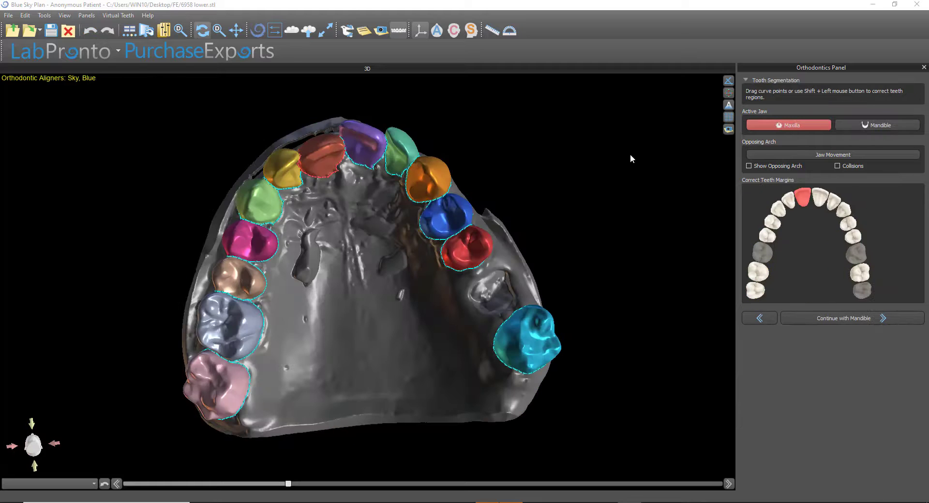
drag(310, 248, 369, 245)
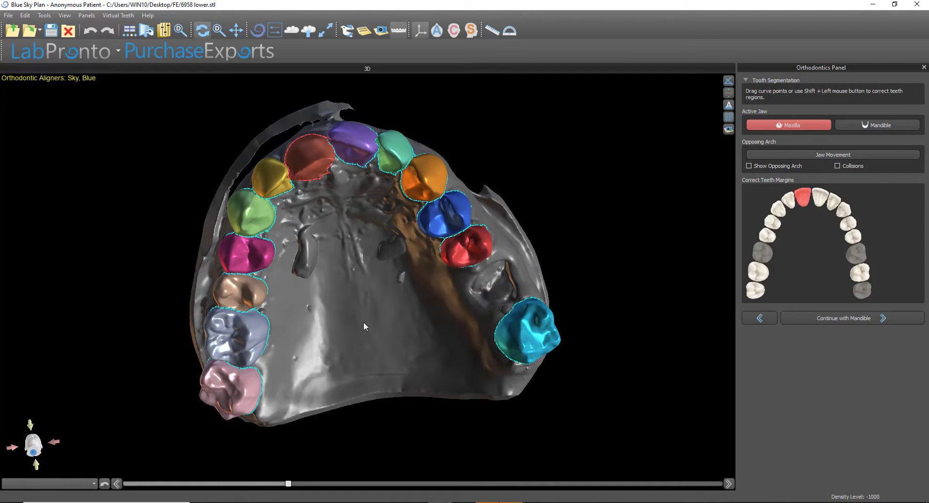
drag(364, 323, 318, 317)
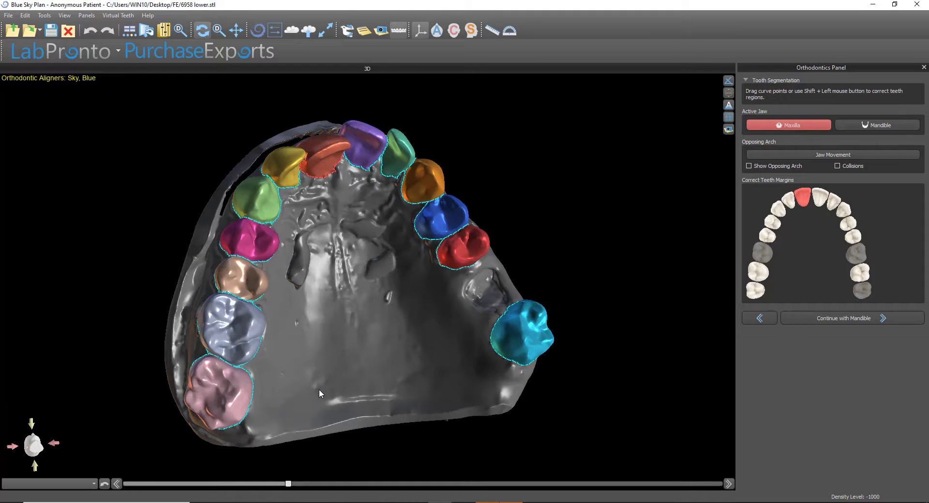
drag(338, 341, 339, 290)
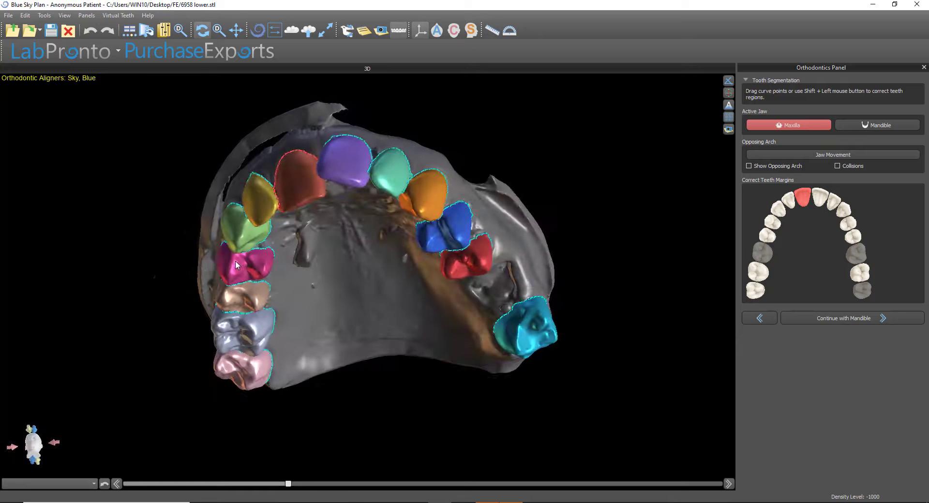
click(853, 319)
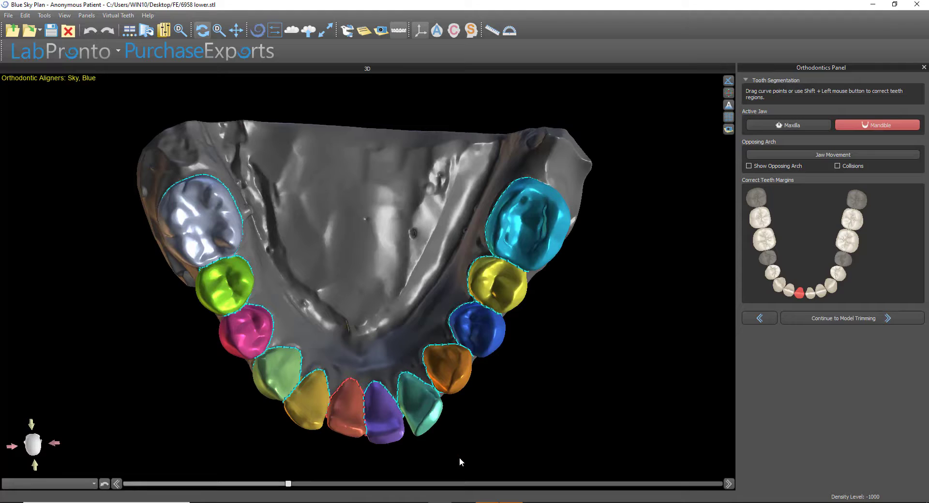
Step: Examine the segmented mandibular teeth from the front and select the lower right canine and several incisors to check their margins
drag(460, 457, 399, 406)
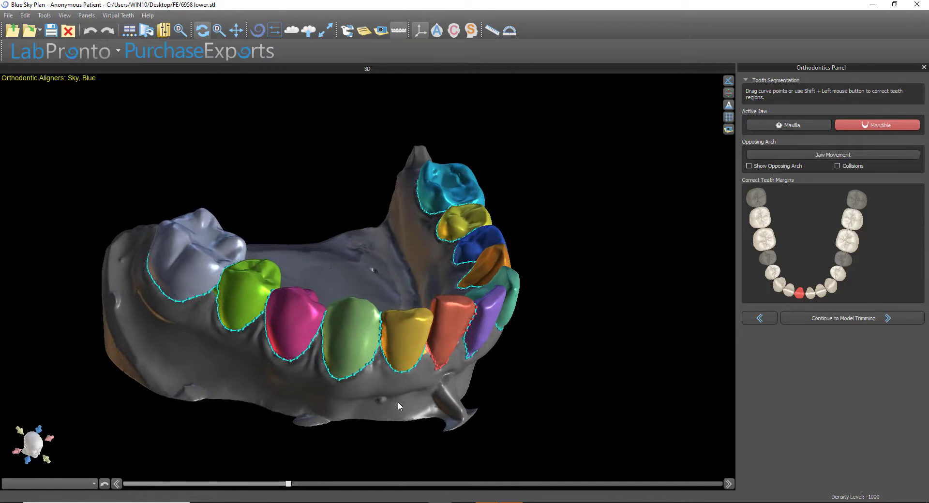
drag(585, 357, 458, 343)
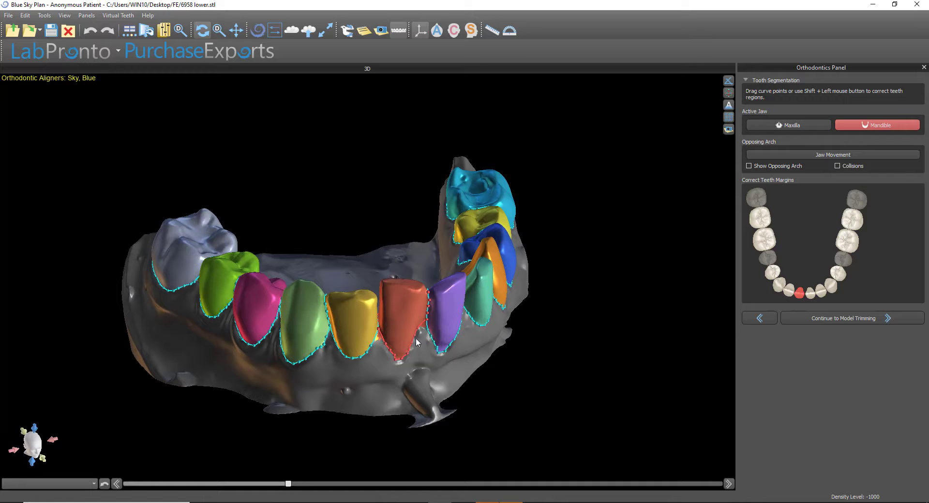
drag(402, 391, 390, 411)
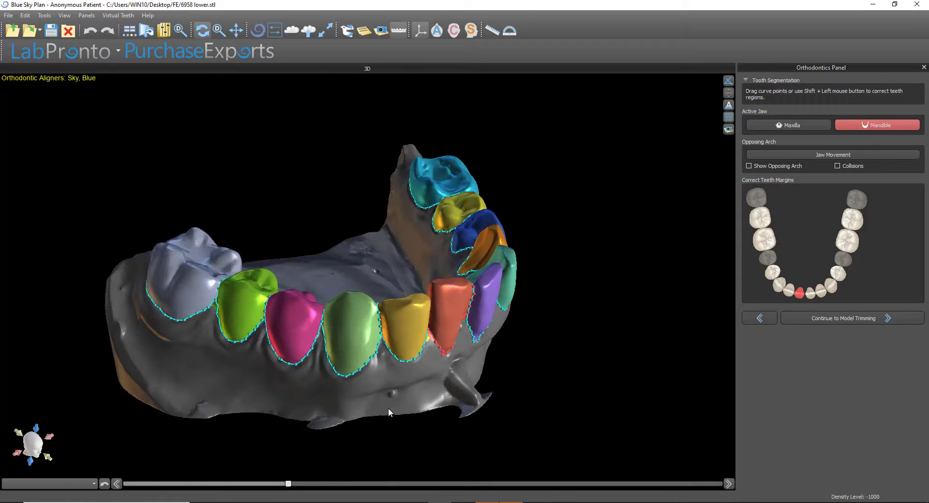
click(363, 349)
scroll(402, 413, up, 2)
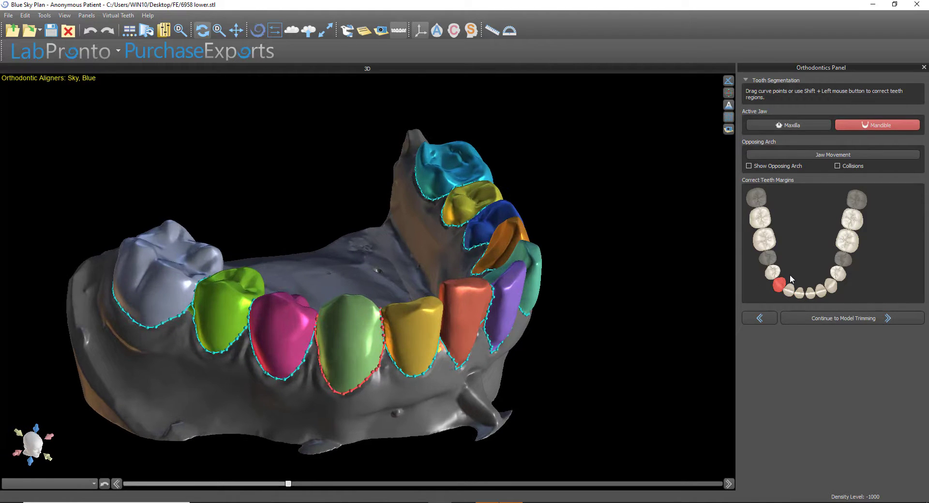
click(800, 293)
click(811, 293)
click(819, 293)
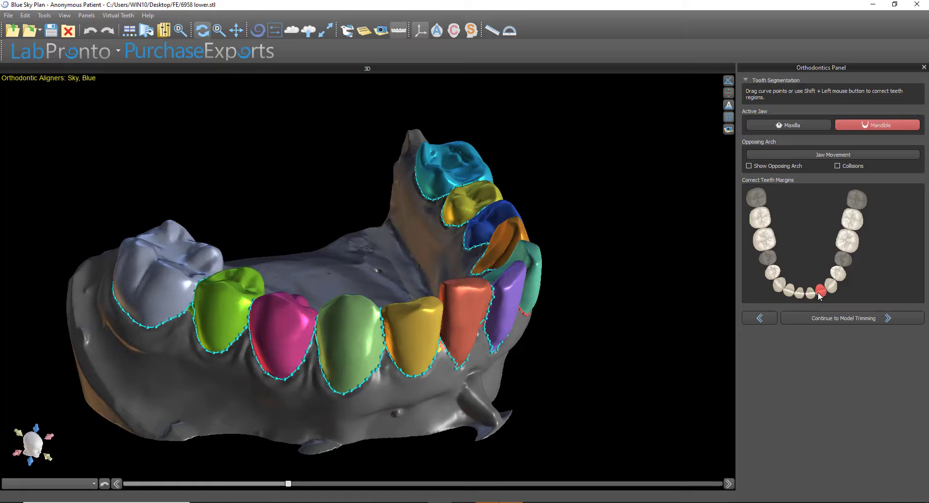
Step: Try redrawing the gum-side margin of the lower right first premolar and undo the correction
click(773, 273)
drag(220, 416, 341, 413)
scroll(351, 412, up, 3)
scroll(341, 421, down, 1)
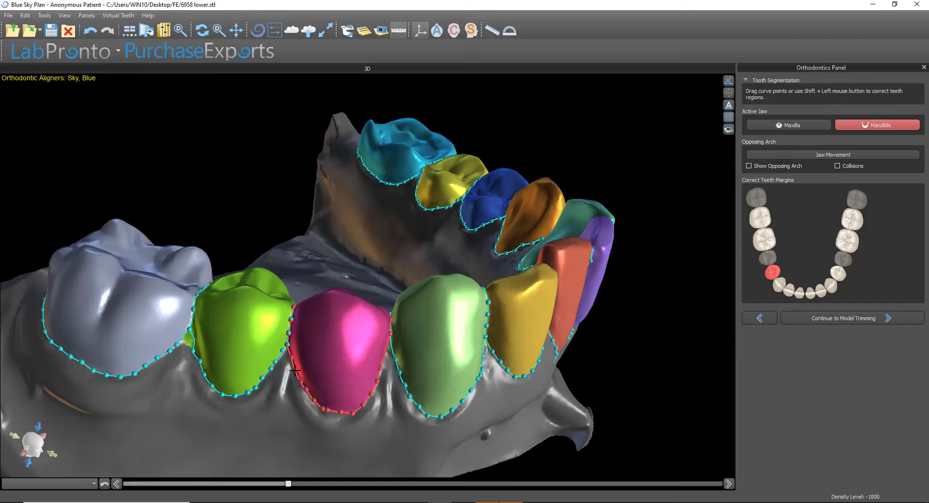
shift+drag(295, 371, 339, 416)
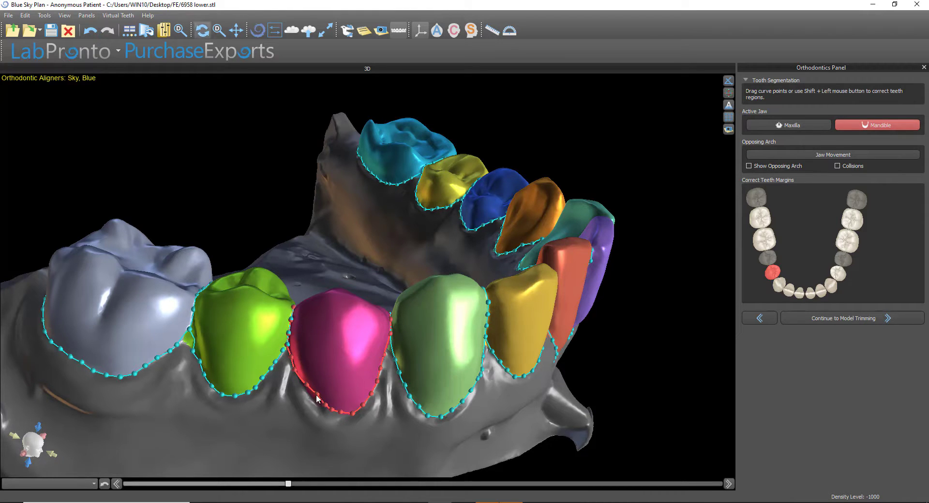
click(90, 36)
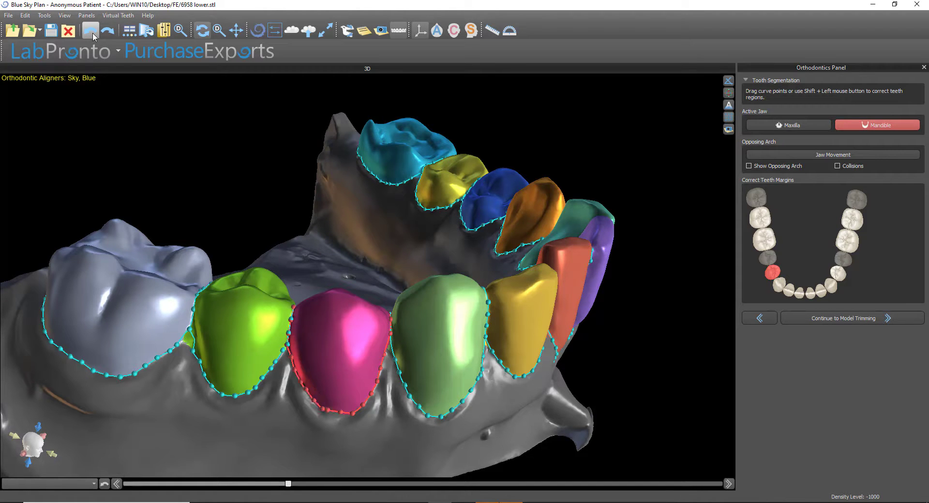
Step: Remove the link at the margin curve point shared by the lower right canine and lateral incisor
drag(271, 433, 178, 298)
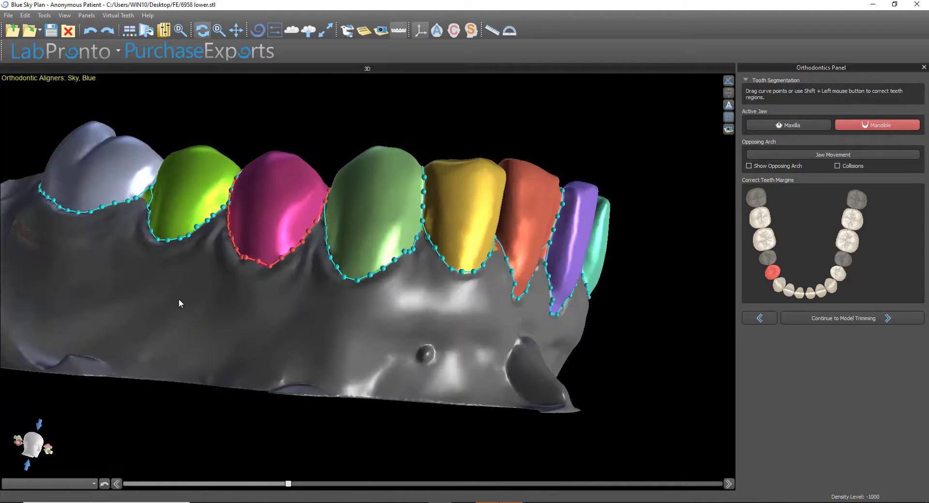
drag(422, 337, 390, 400)
right_drag(390, 400, 391, 347)
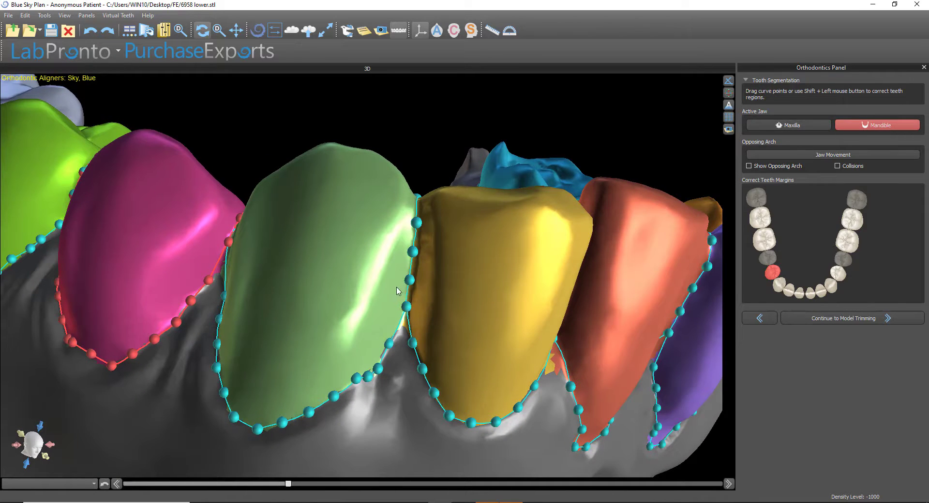
drag(384, 405, 419, 479)
drag(417, 427, 412, 403)
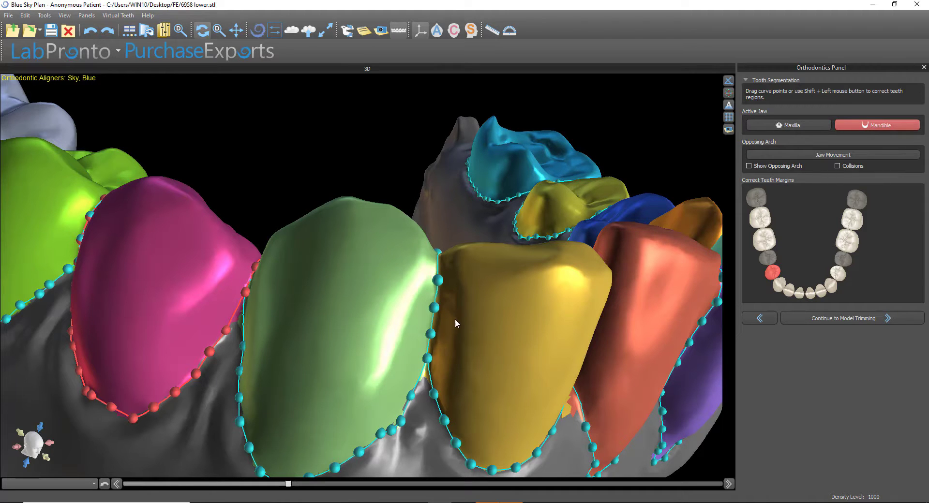
mouse_move(455, 322)
mouse_down()
mouse_move(423, 327)
mouse_move(446, 328)
mouse_move(442, 313)
mouse_up()
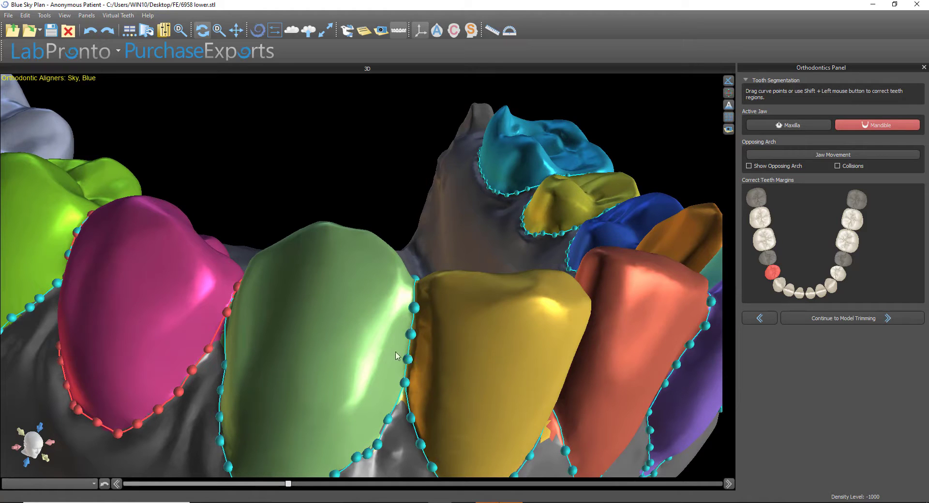
right_click(406, 386)
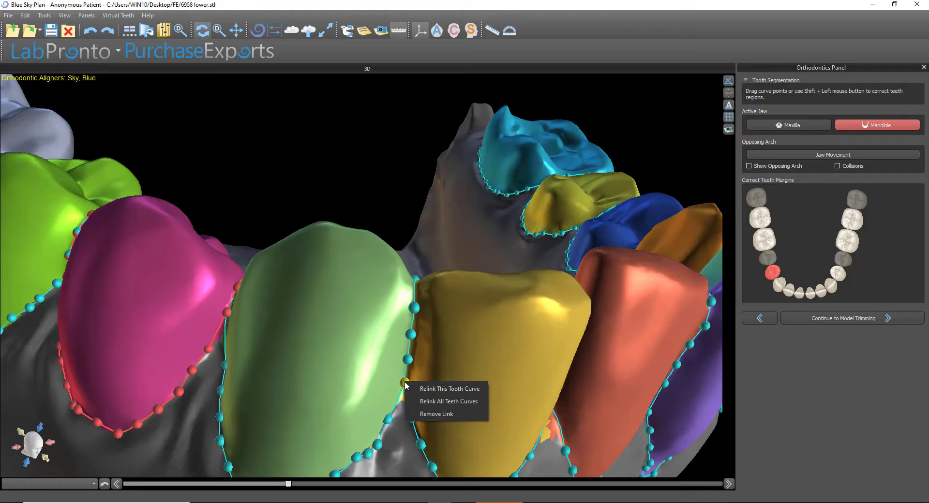
click(428, 415)
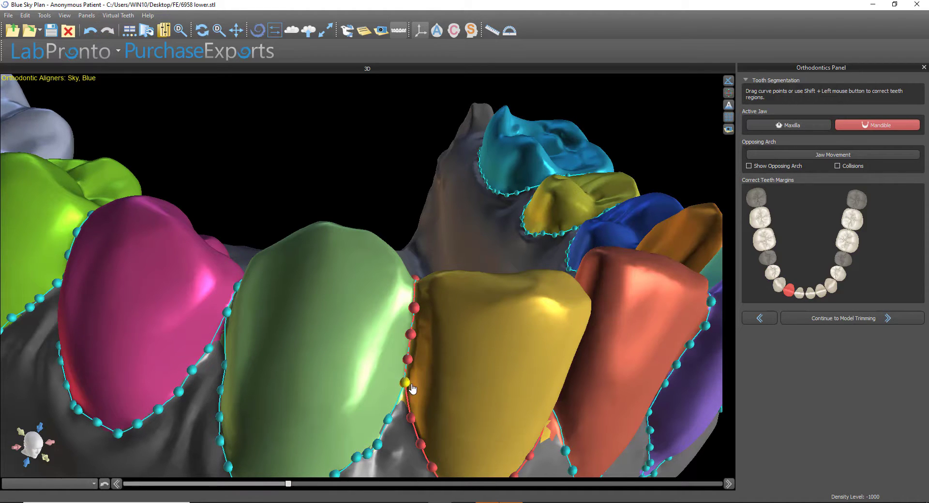
Step: Shift the margin point between the lower right canine and lateral incisor slightly and remove its link again
drag(405, 383, 407, 383)
right_drag(407, 384, 407, 385)
right_click(407, 388)
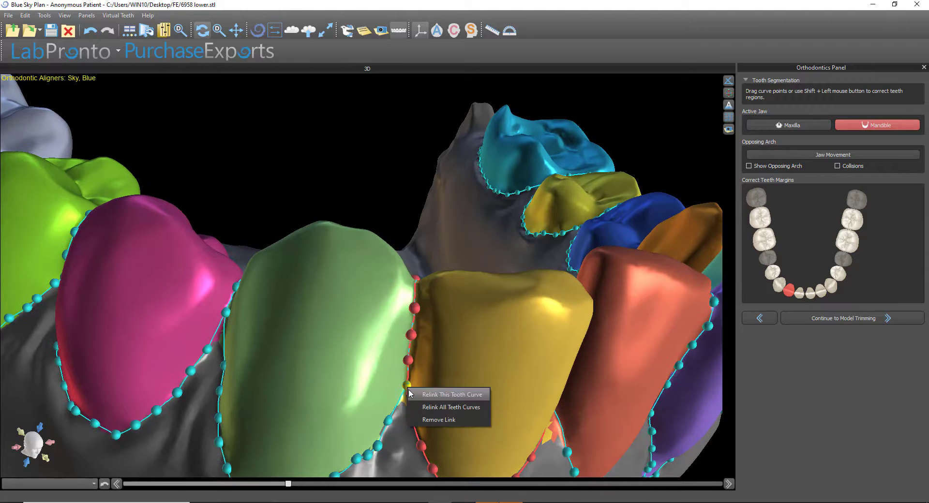
click(416, 420)
drag(412, 388, 409, 384)
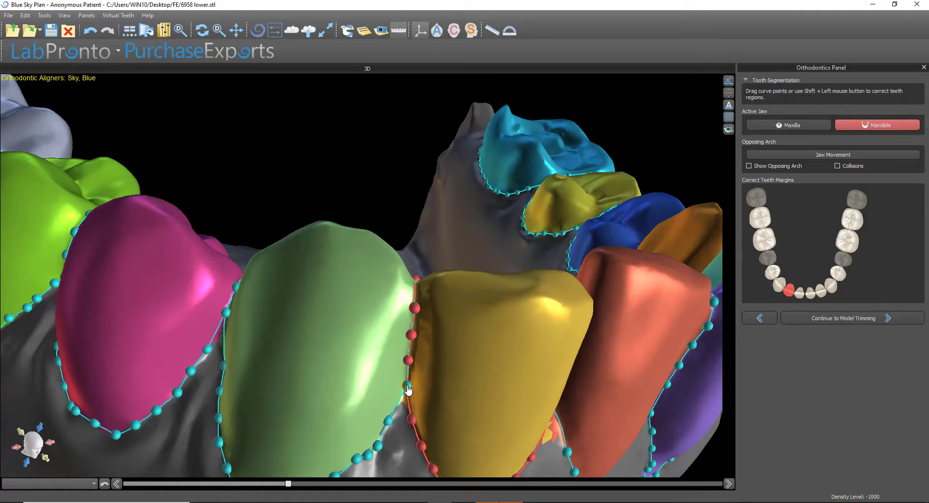
Step: Check the remaining mandibular tooth margins and continue to model trimming
drag(496, 401, 467, 343)
right_drag(404, 328, 407, 393)
drag(554, 326, 398, 349)
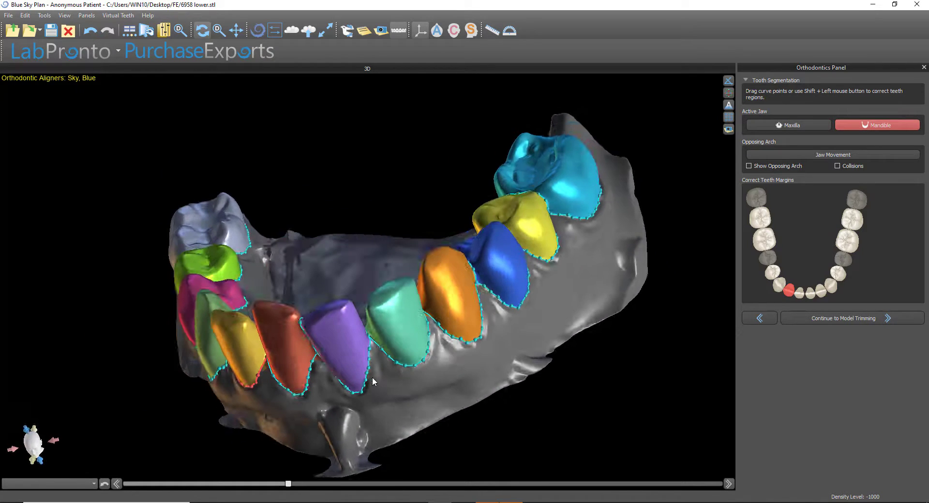
click(821, 319)
Step: Adjust the maxilla's trimming curve behind the incisors and continue with the mandible
drag(472, 234, 376, 256)
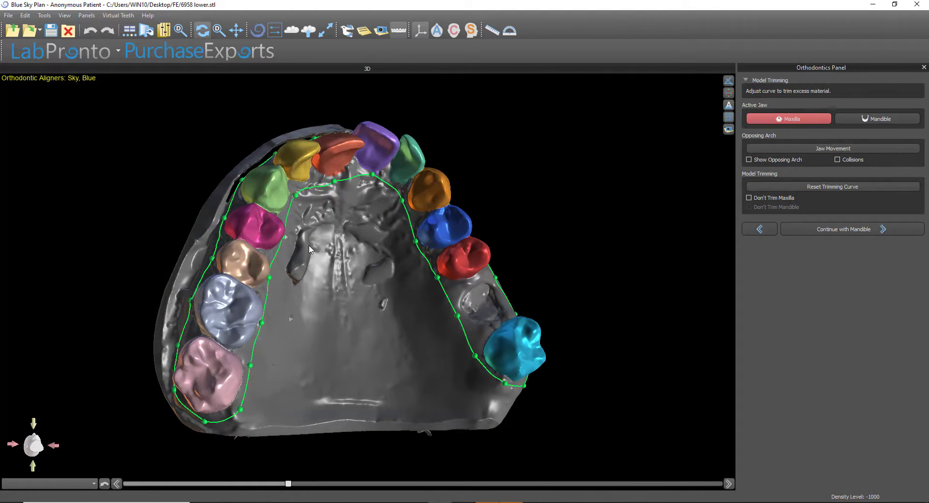
drag(310, 249, 315, 237)
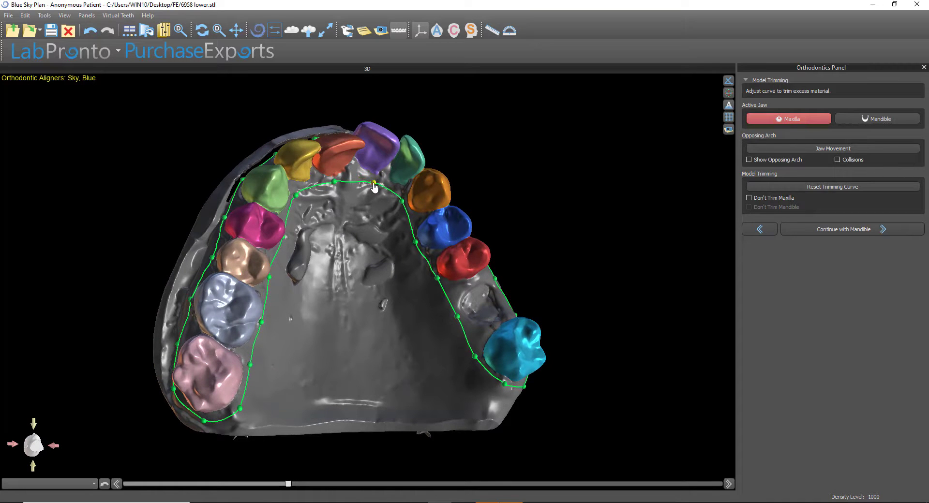
drag(373, 278, 309, 200)
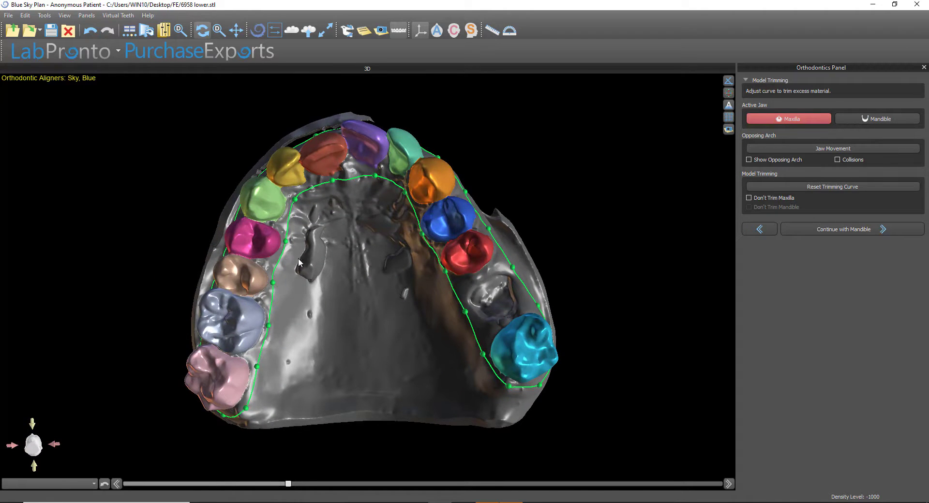
drag(299, 263, 482, 316)
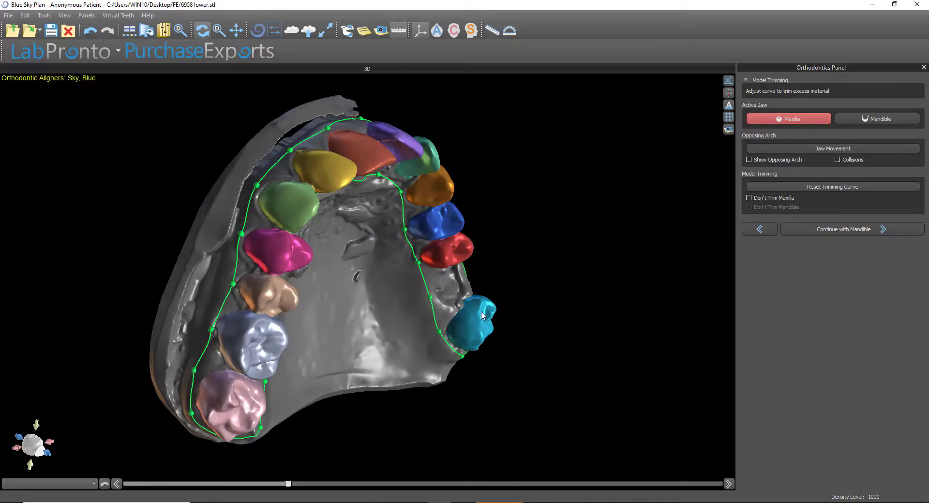
drag(232, 285, 232, 285)
drag(645, 295, 614, 296)
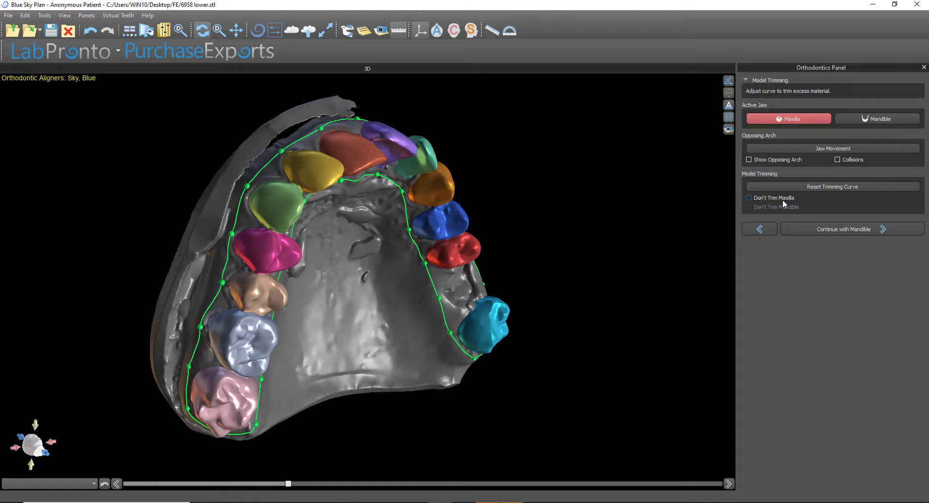
click(833, 229)
Step: Check the mandible's trimming curve around all the teeth and continue to teeth moving
drag(502, 459, 239, 204)
click(44, 15)
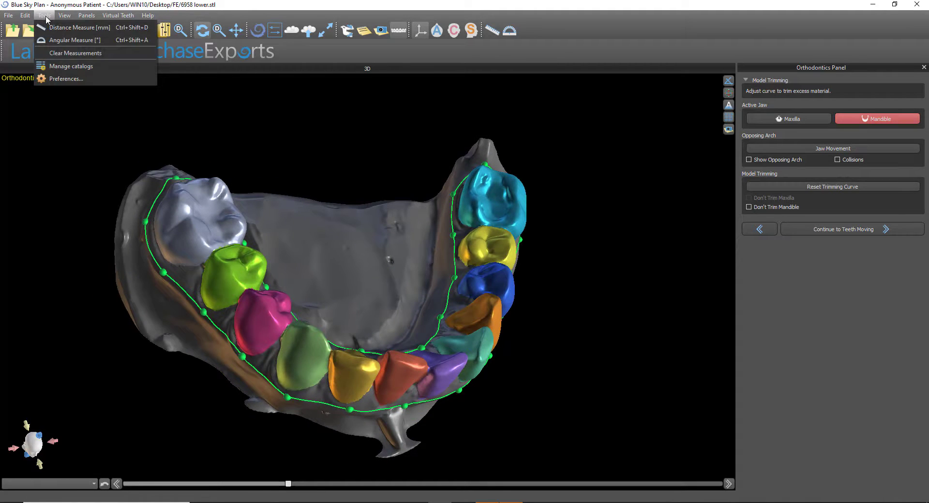
drag(356, 265, 328, 318)
drag(529, 405, 477, 382)
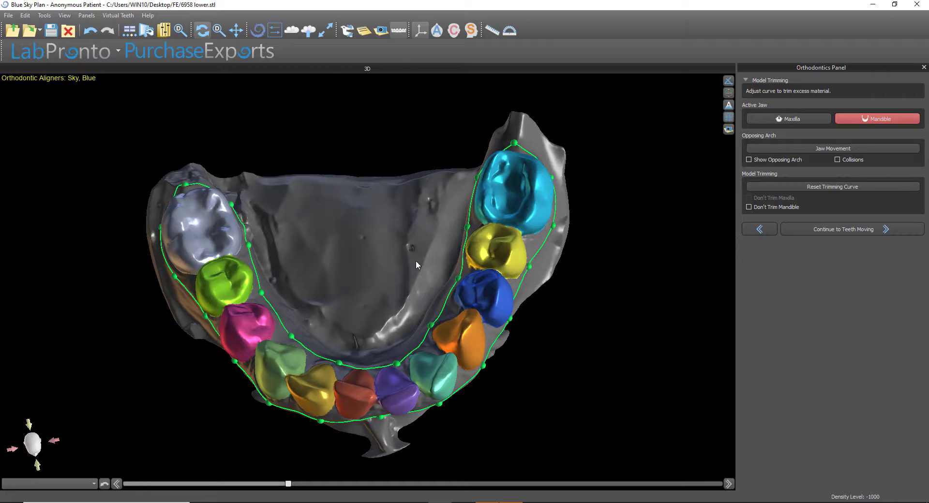
drag(417, 261, 430, 281)
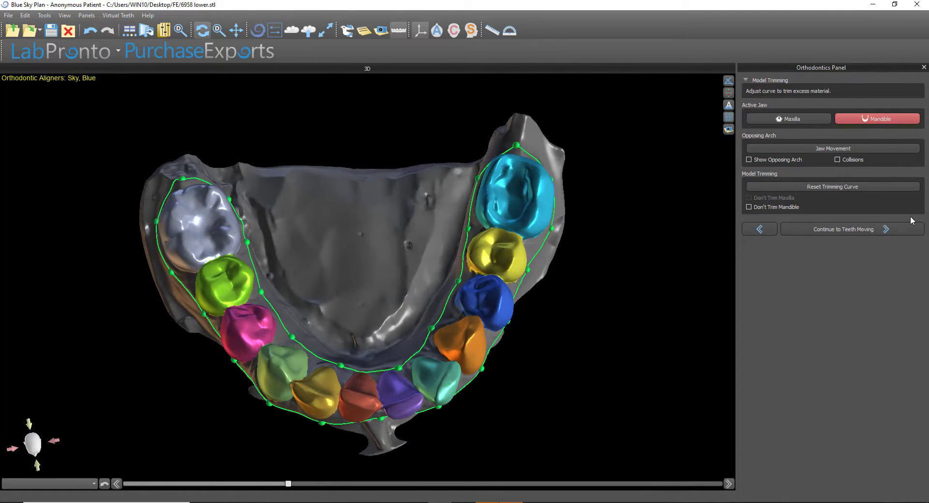
click(876, 231)
click(877, 232)
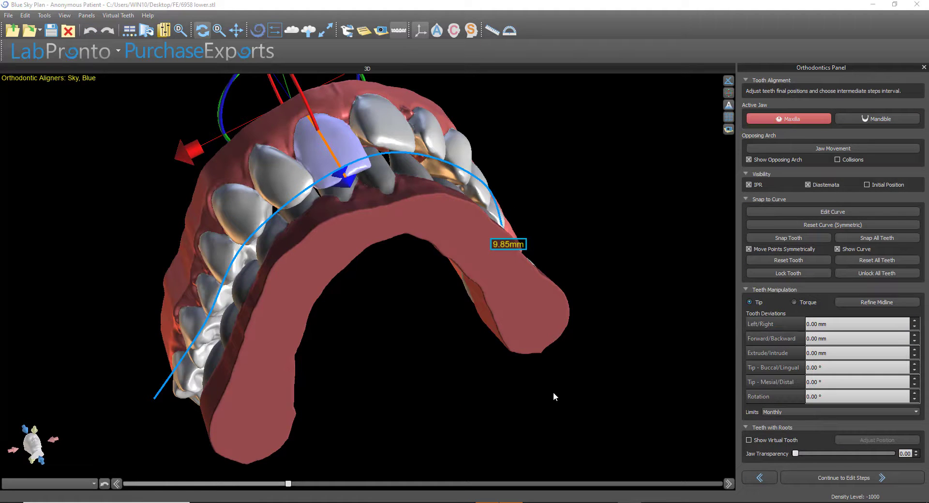
Step: Start editing the maxillary arch curve and hide the opposing arch
drag(554, 392, 386, 383)
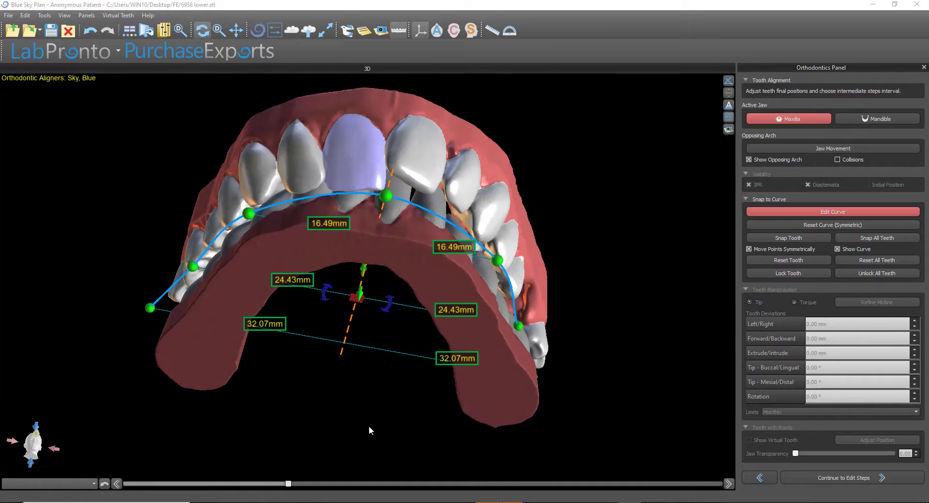
drag(369, 426, 438, 485)
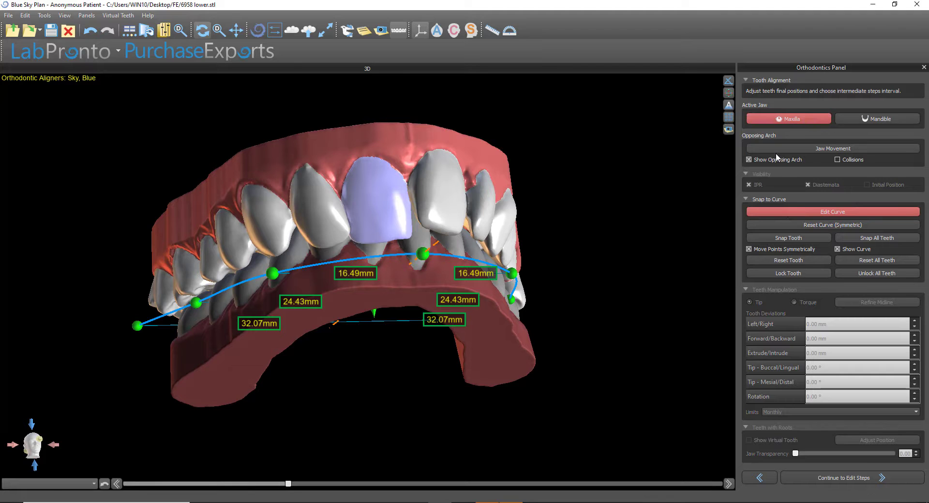
click(748, 160)
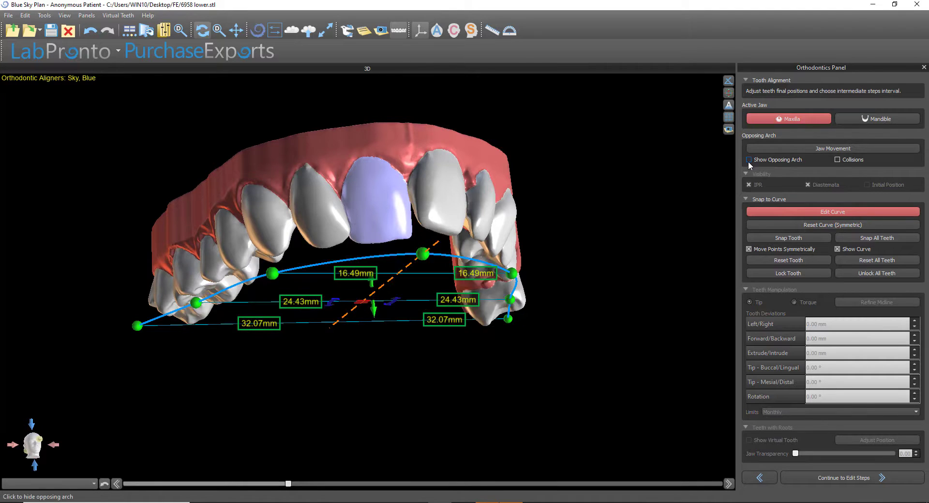
drag(460, 430, 290, 379)
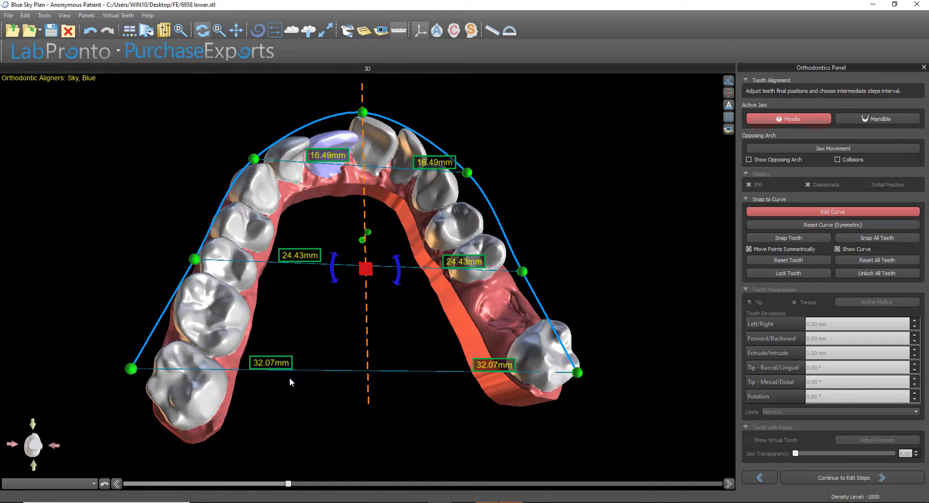
Step: Narrow the maxillary arch curve symmetrically to about 29.8 mm per side at its ends, 23.9 mm midway and 15.5 mm near the canines
drag(376, 442, 373, 347)
drag(367, 223, 367, 221)
drag(394, 268, 395, 274)
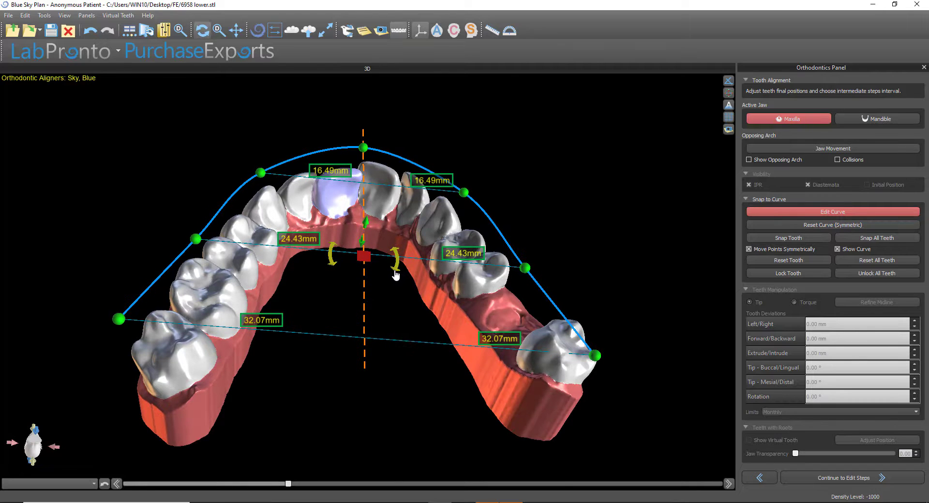
drag(119, 321, 131, 342)
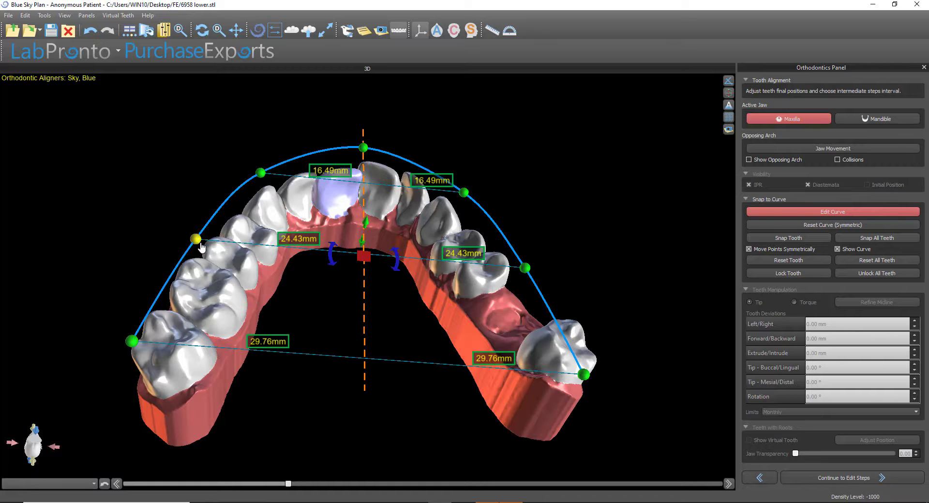
drag(200, 241, 202, 246)
drag(262, 175, 269, 181)
drag(510, 154, 473, 182)
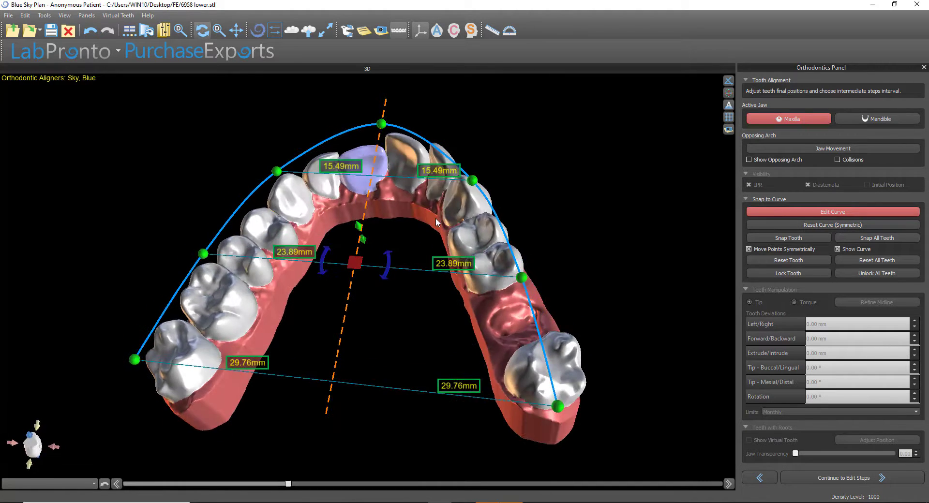
Step: Rotate the arch curve slightly to follow the maxillary teeth on both sides, keeping symmetric point movement enabled
click(749, 250)
click(750, 249)
drag(338, 97, 364, 252)
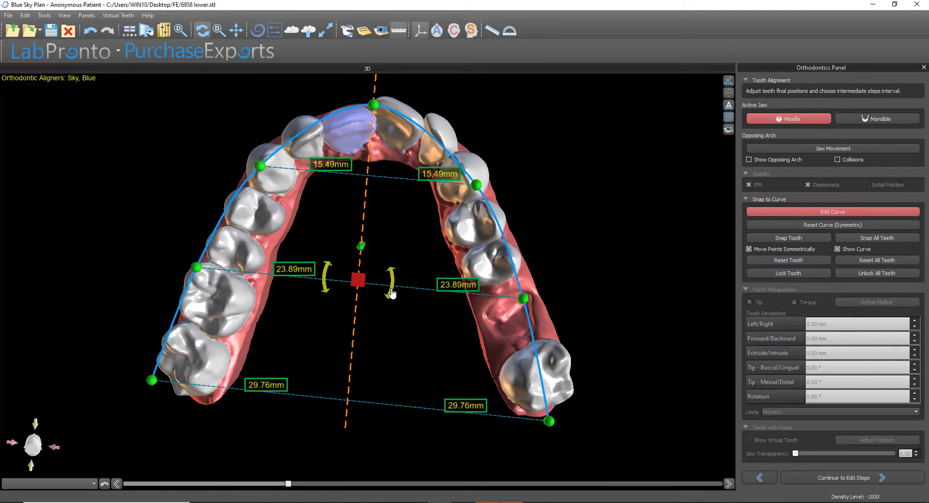
drag(392, 294, 395, 290)
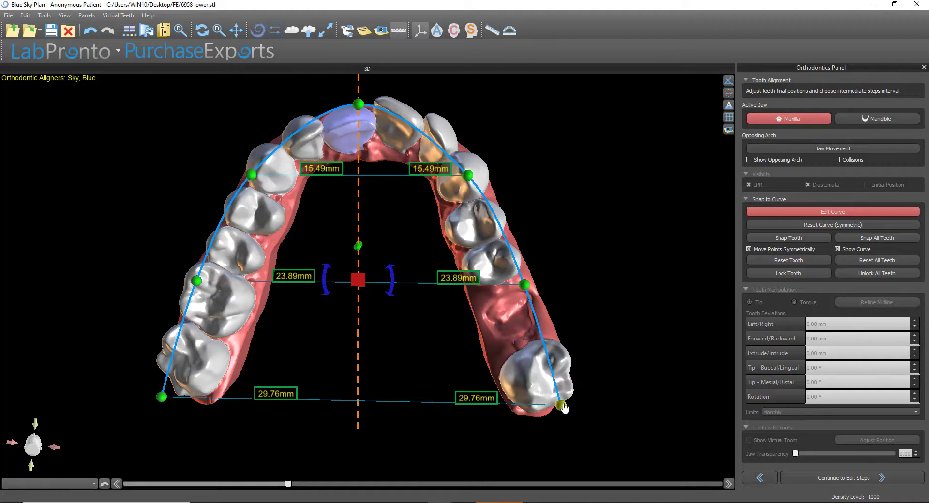
Step: Widen the maxillary arch curve to 30.79 mm per side at its ends and 15.77 mm near the canines, and snap all teeth to it
drag(562, 405, 570, 404)
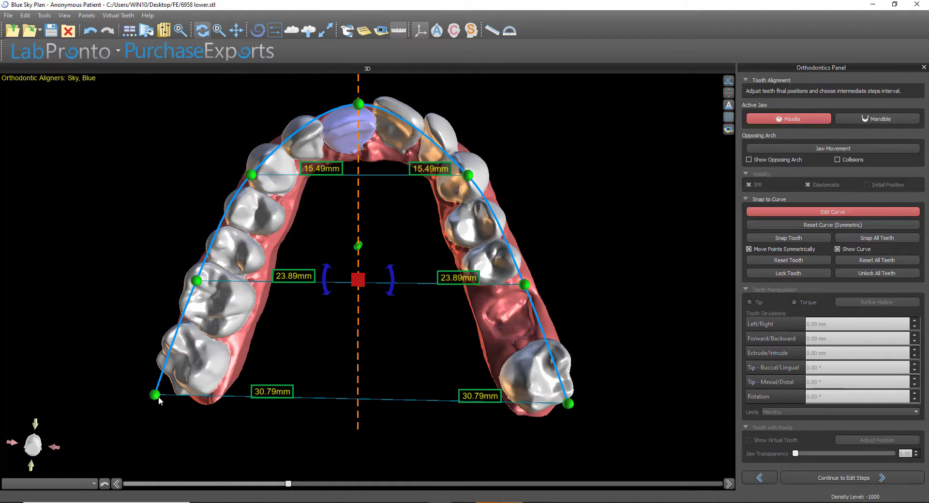
drag(332, 447, 344, 418)
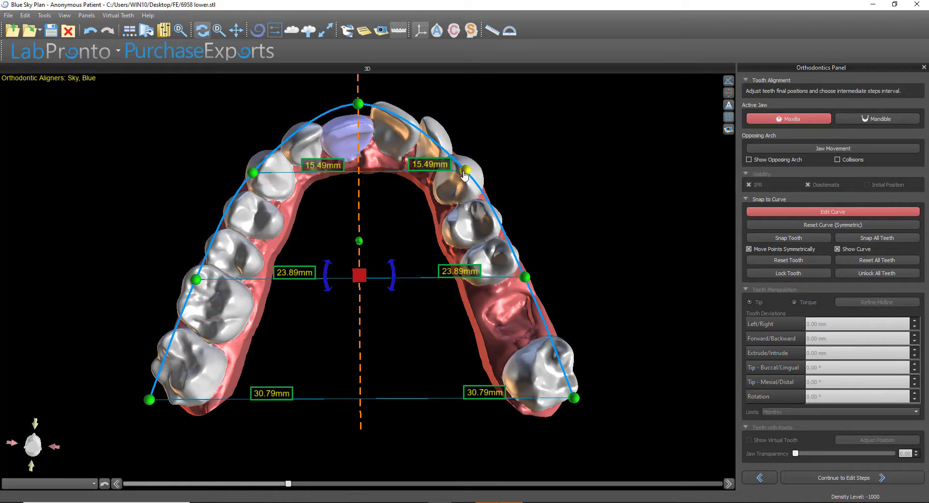
drag(463, 174, 468, 173)
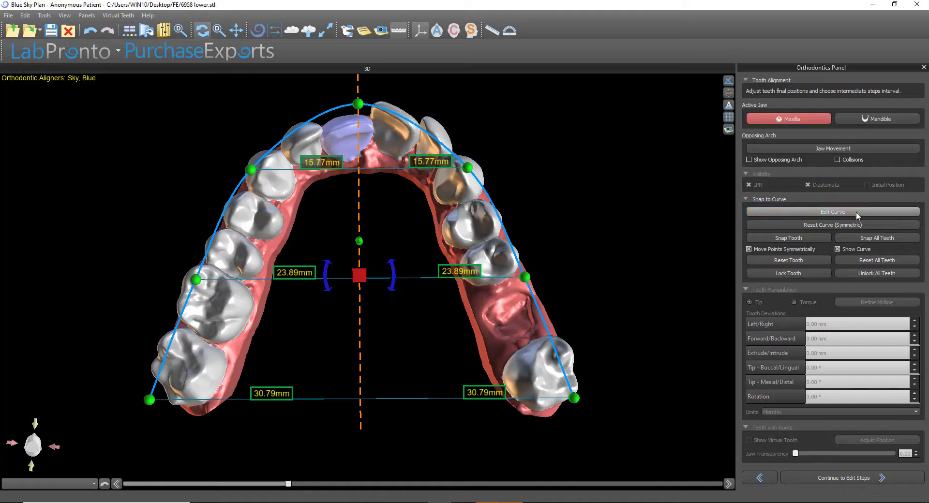
click(896, 213)
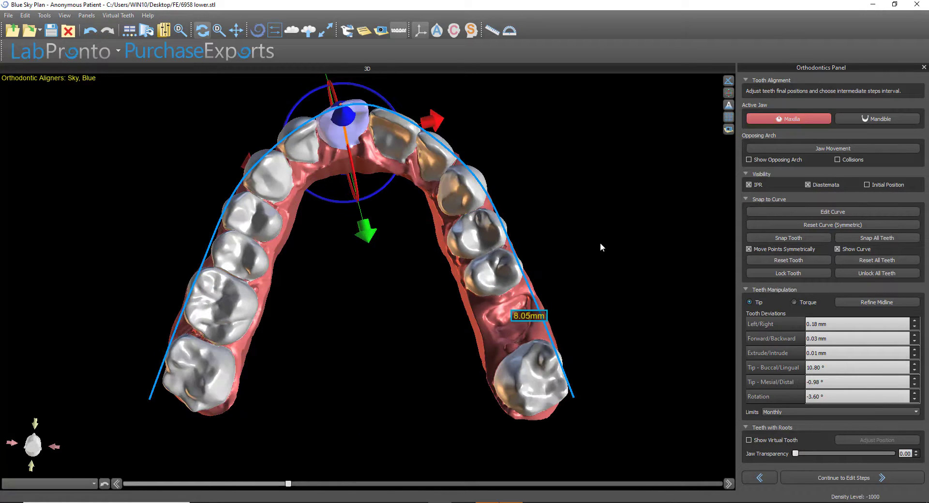
Step: Tip the upper right central incisor buccally/lingually to 15.90° with its rotation ring
drag(109, 180, 456, 399)
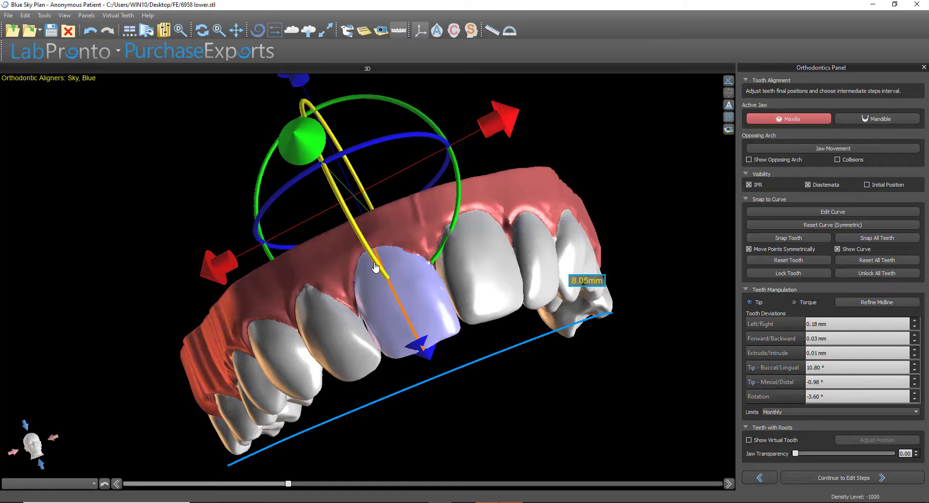
drag(376, 269, 372, 257)
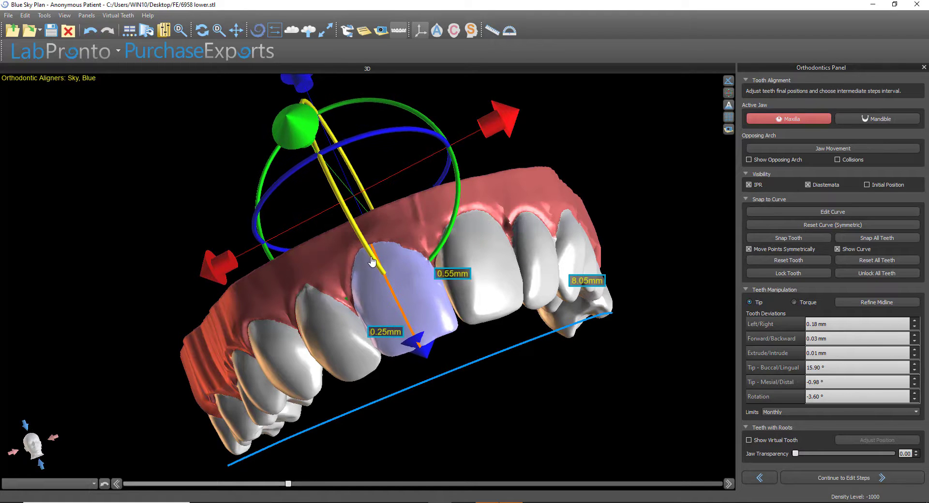
drag(223, 193, 460, 232)
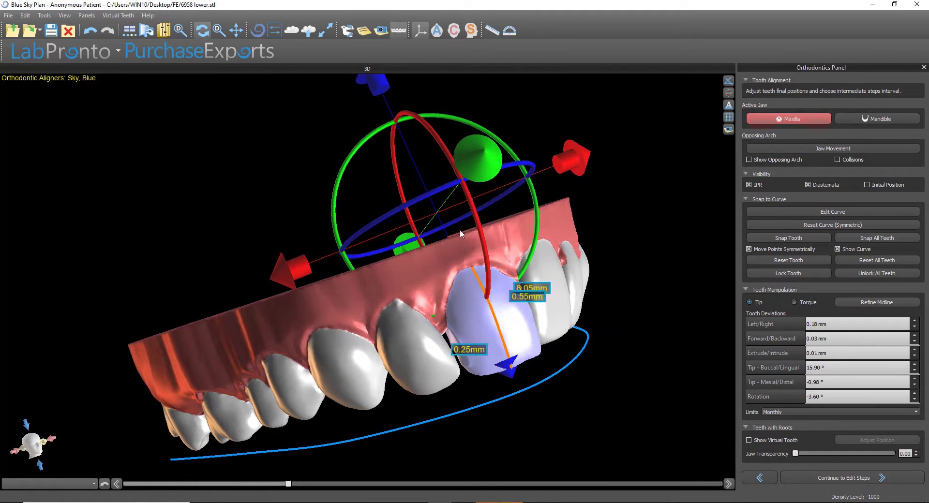
Step: Compare the incisor's manipulation handles in Torque and Tip modes, ending in Tip mode
click(795, 302)
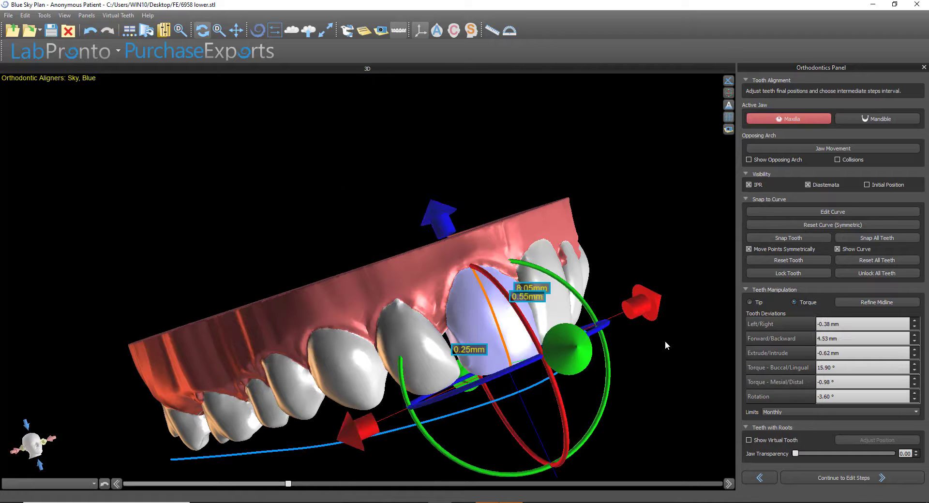
click(748, 302)
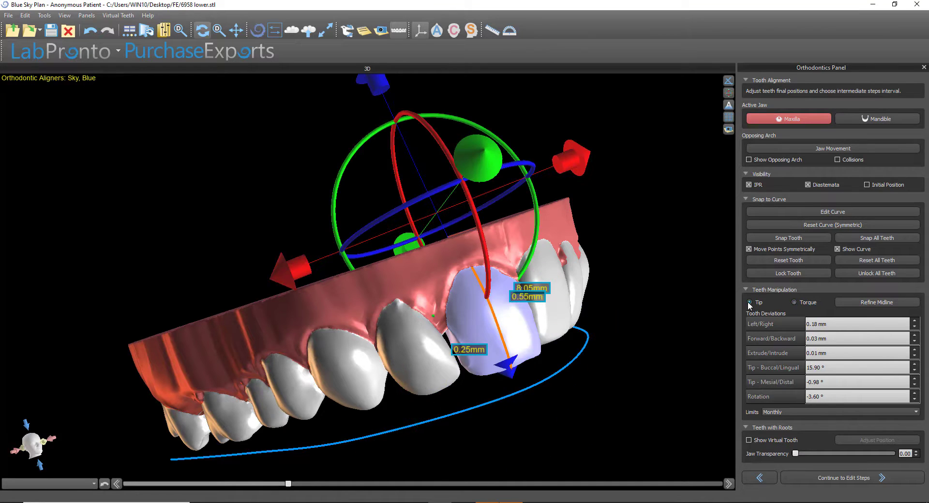
click(803, 302)
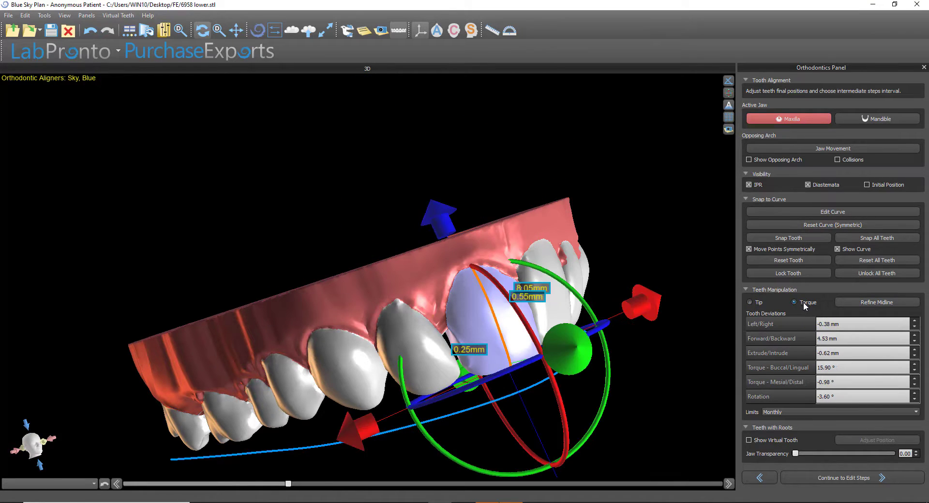
click(755, 305)
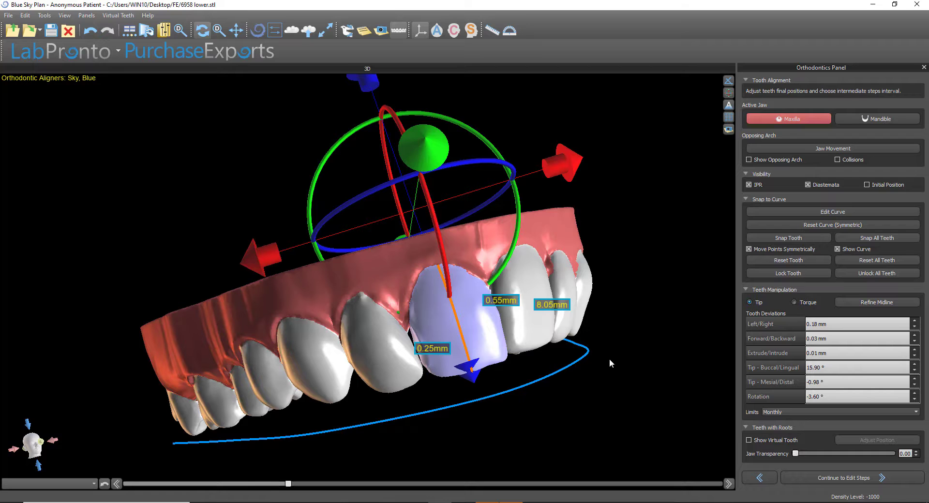
drag(529, 426, 486, 437)
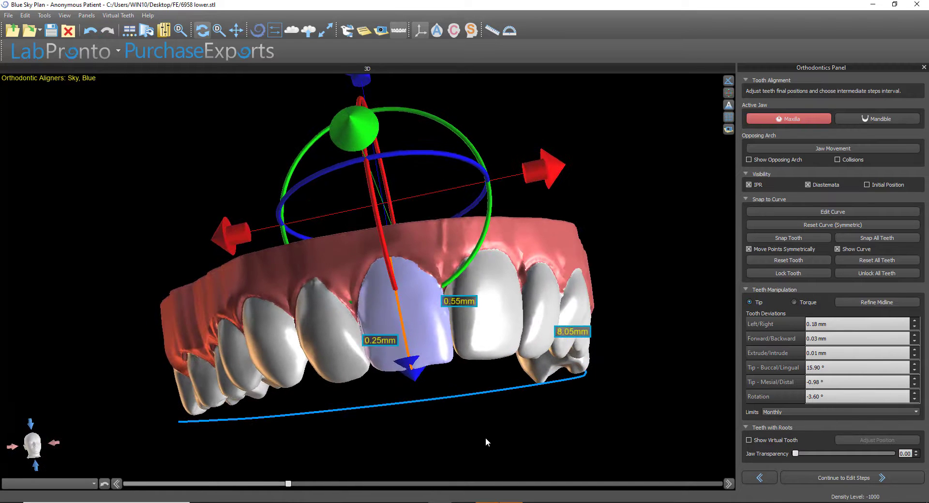
Step: Refine the midline axis of the upper right central incisor by rotating it slightly, and finish the refinement
click(872, 304)
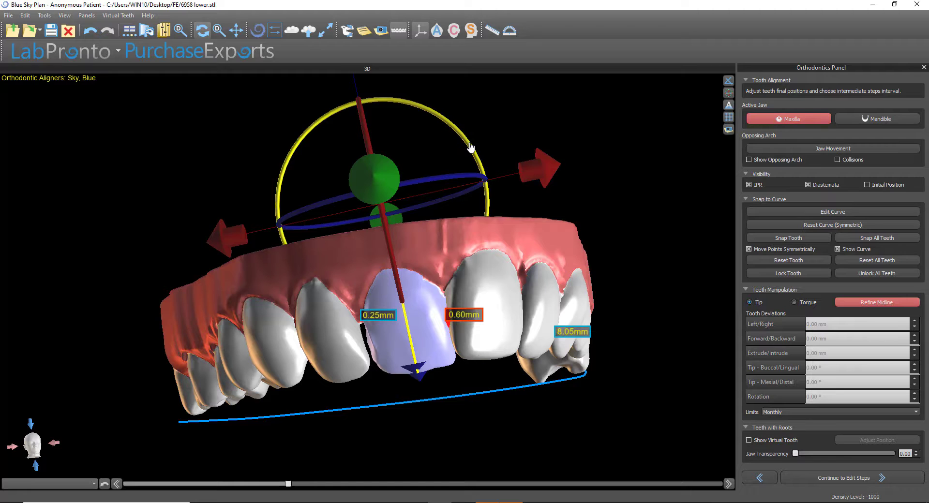
drag(470, 148, 473, 146)
drag(235, 243, 235, 243)
click(893, 301)
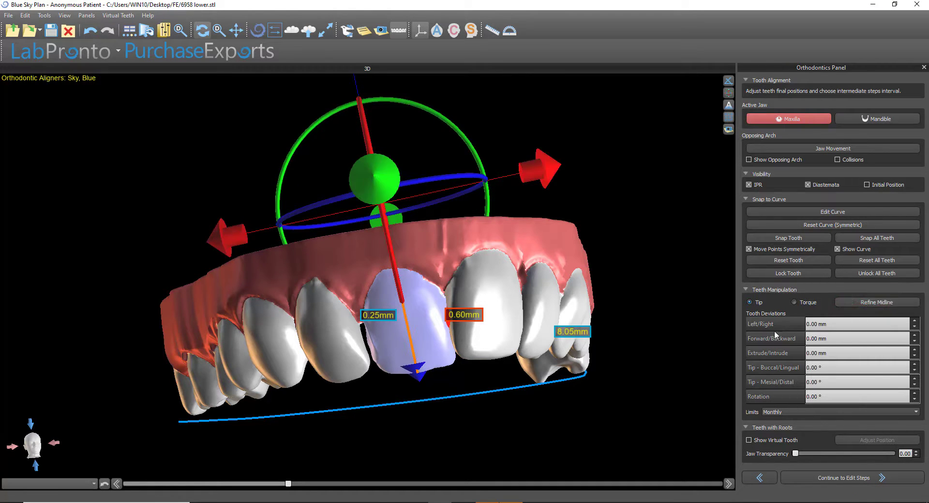
Step: Select the upper left lateral incisor and tip it buccally/lingually to -3.70°
drag(633, 310, 523, 313)
click(457, 329)
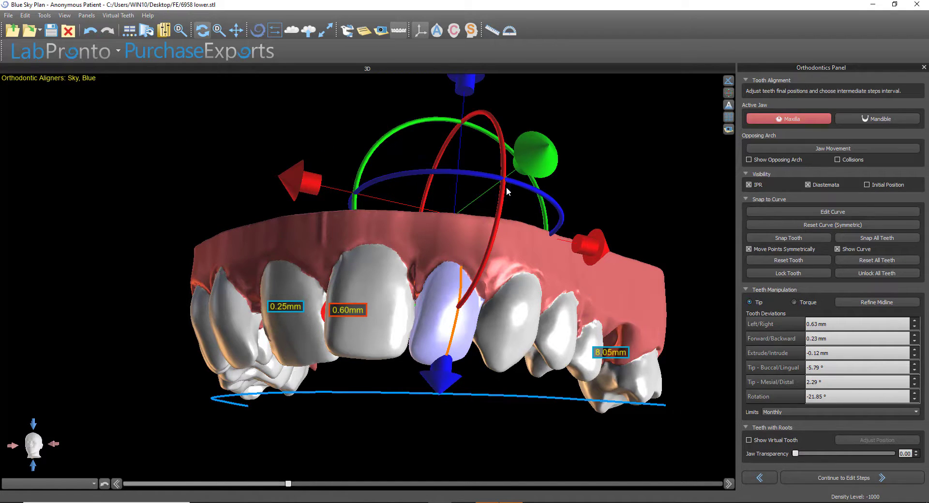
drag(503, 192, 504, 190)
drag(353, 446, 391, 154)
middle_drag(390, 142, 340, 309)
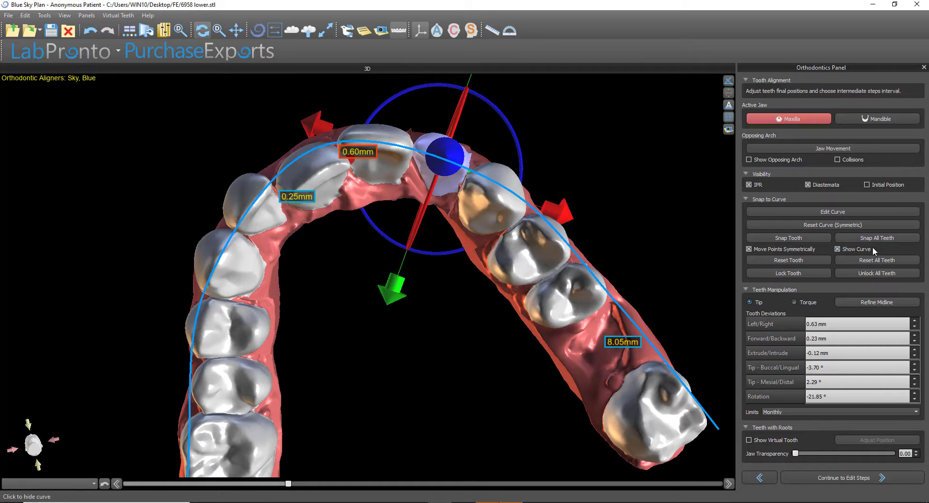
Step: Move the maxillary curve's front point slightly forward, widen it near the canines to 16.13 mm per side, and snap all teeth to it
click(842, 212)
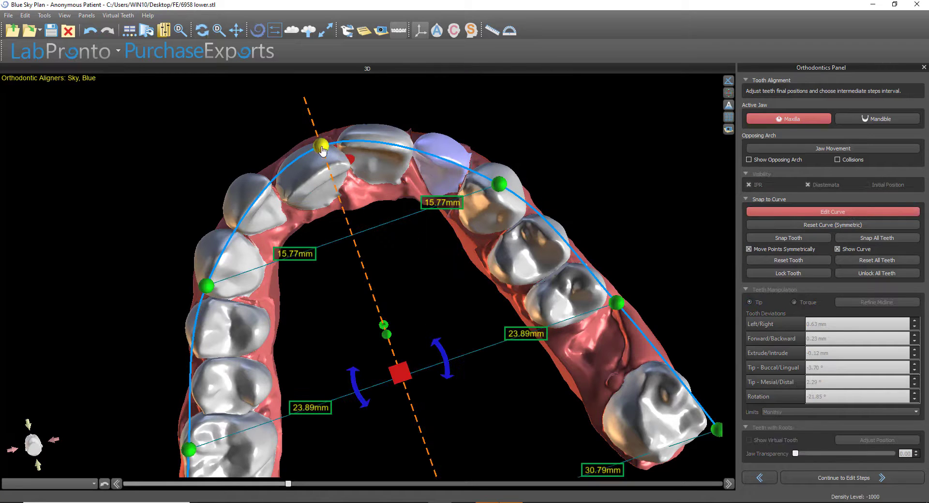
drag(321, 146, 319, 141)
drag(205, 287, 200, 281)
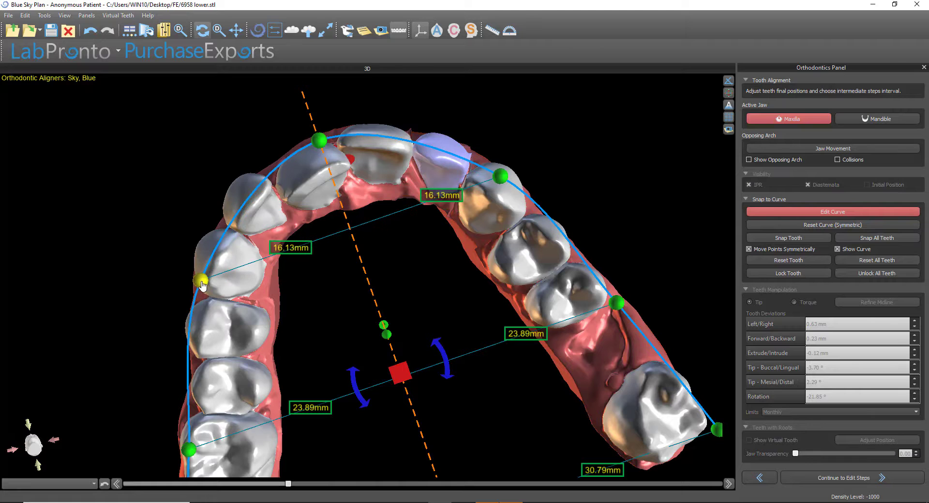
click(869, 212)
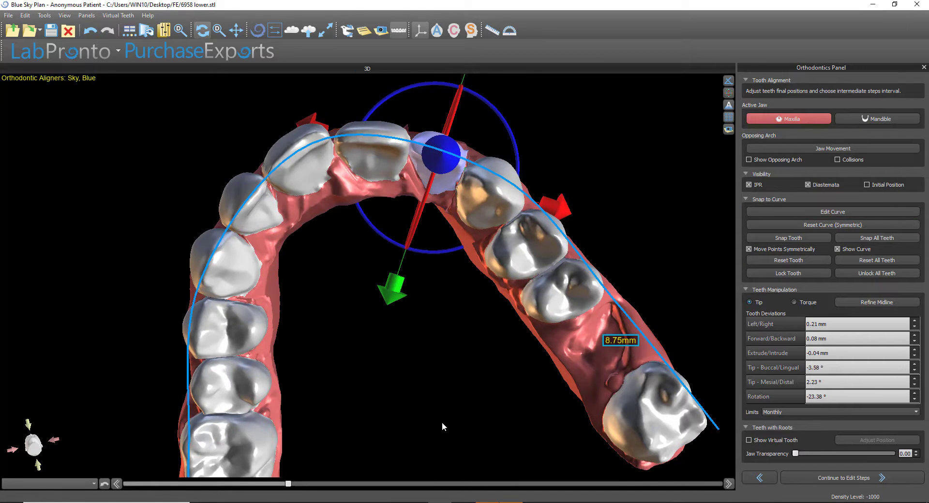
Step: Select the upper right lateral incisor and set its buccal/lingual tip deviation to 7.48°
right_drag(443, 426, 335, 222)
click(352, 248)
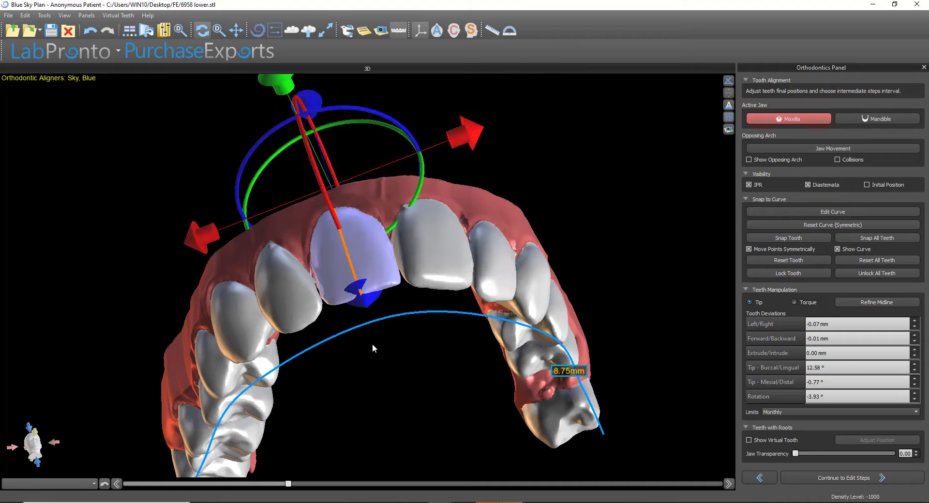
right_drag(402, 474, 369, 469)
right_drag(162, 229, 203, 223)
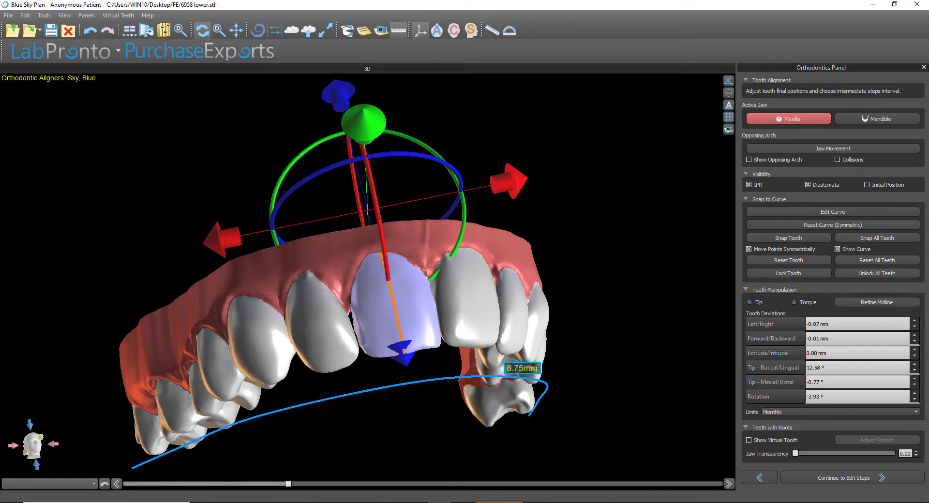
click(315, 319)
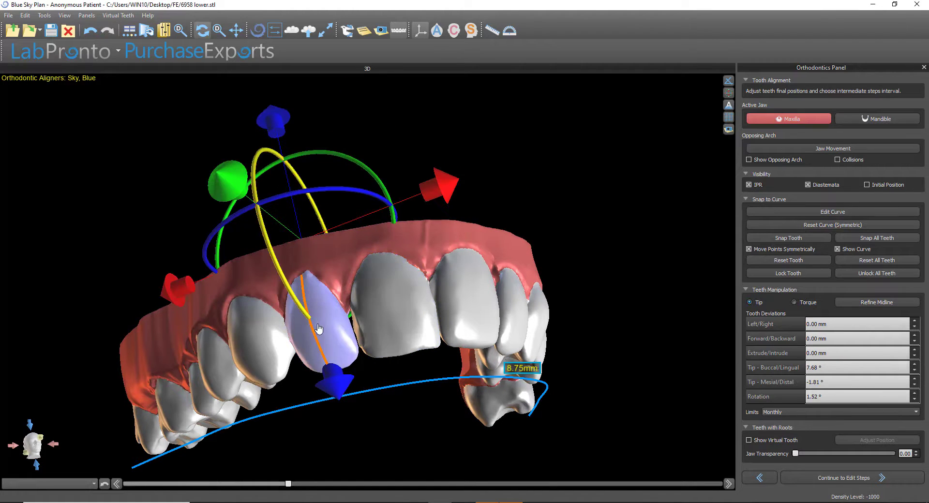
click(822, 324)
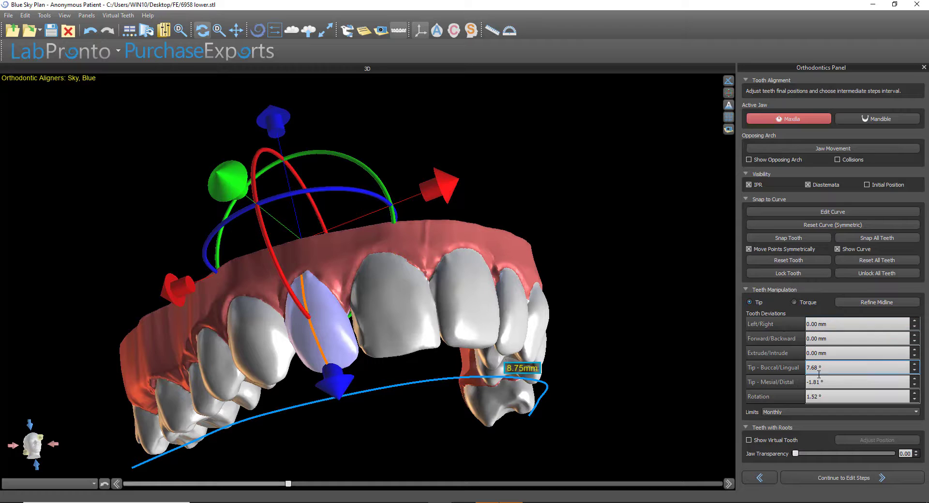
click(817, 353)
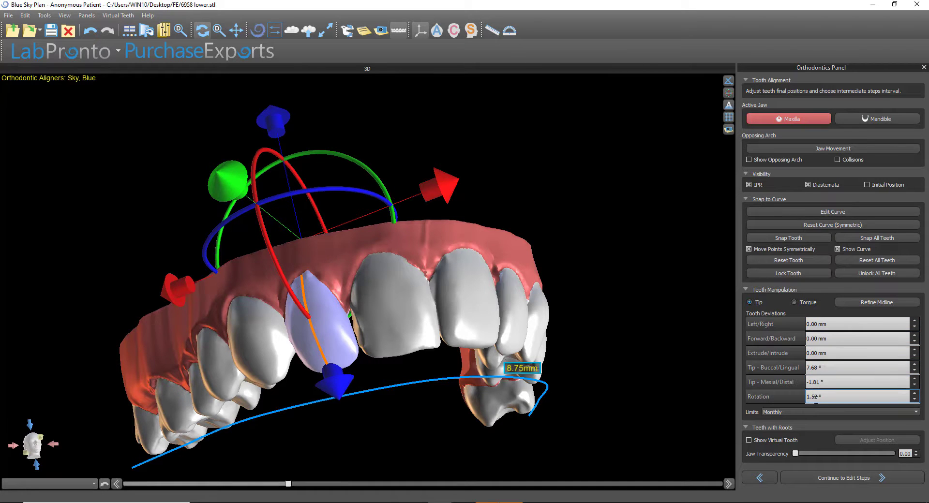
click(841, 378)
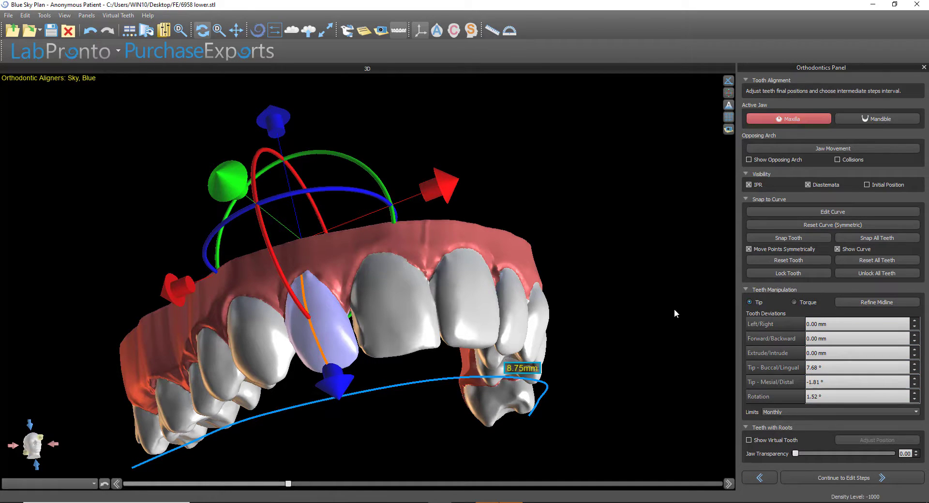
Step: Keep the movement limits on Monthly and review the maxilla's per-tooth movement limits in the preferences without changing them
click(785, 413)
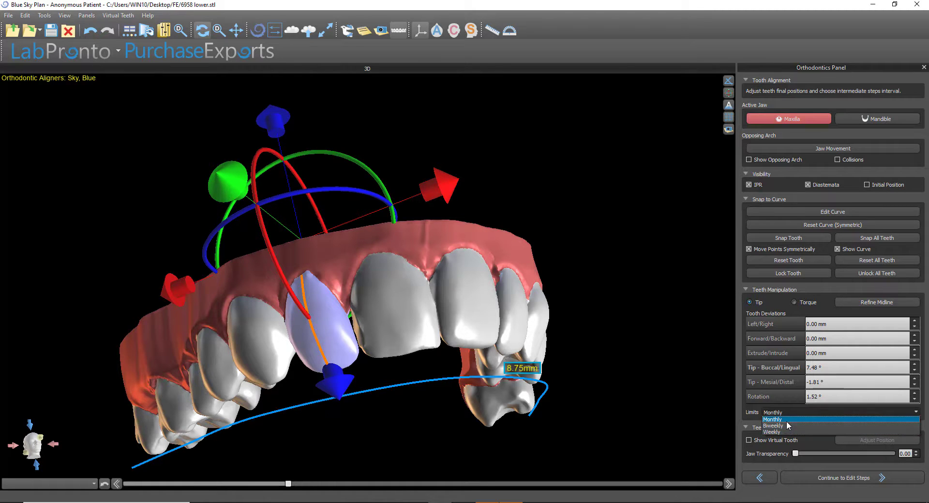
click(788, 420)
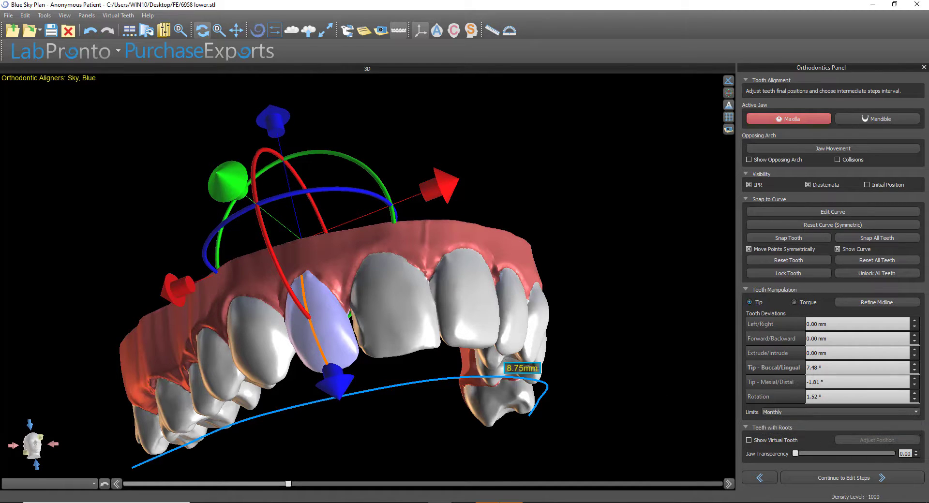
click(44, 15)
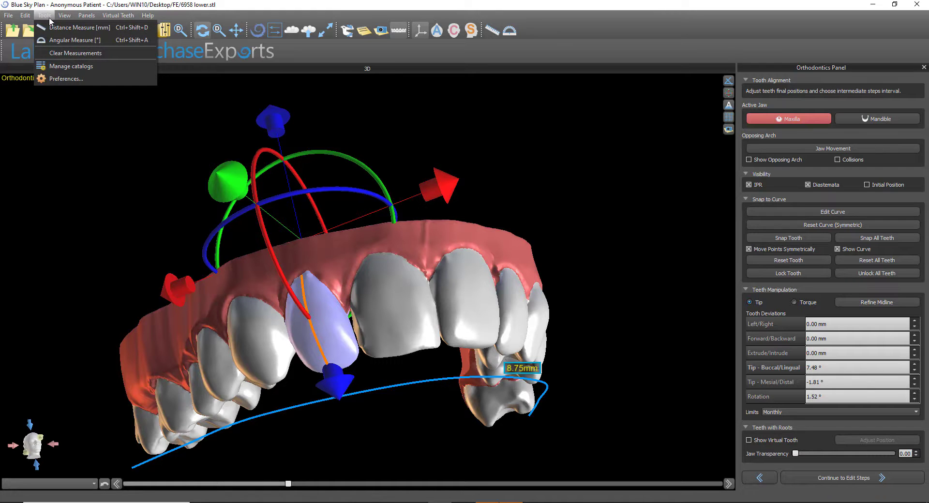
click(66, 79)
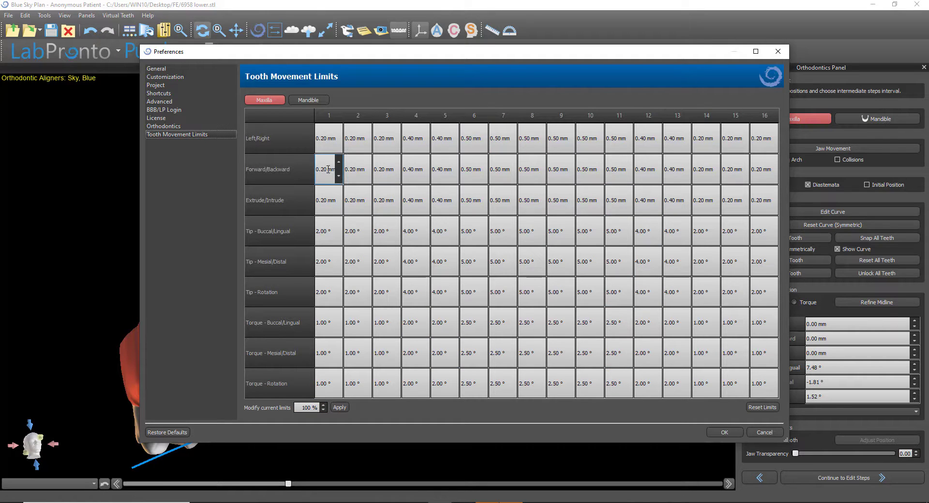
mouse_move(325, 176)
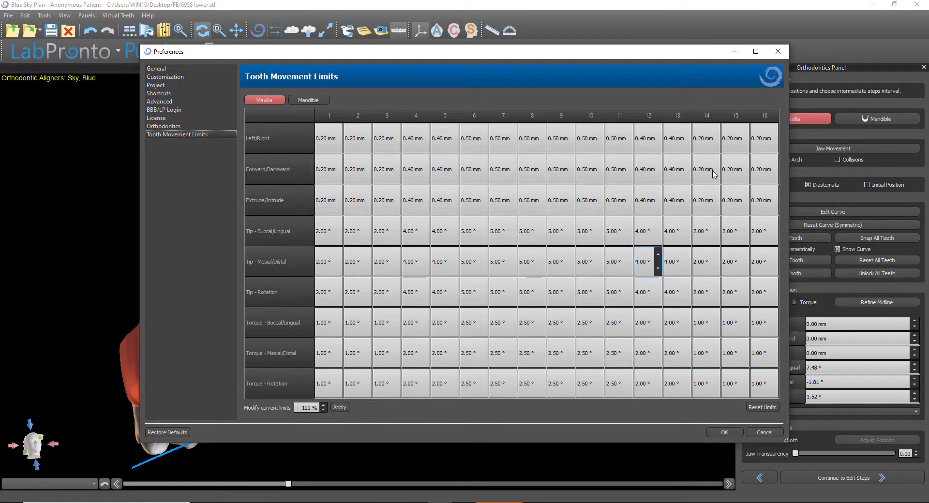
click(778, 52)
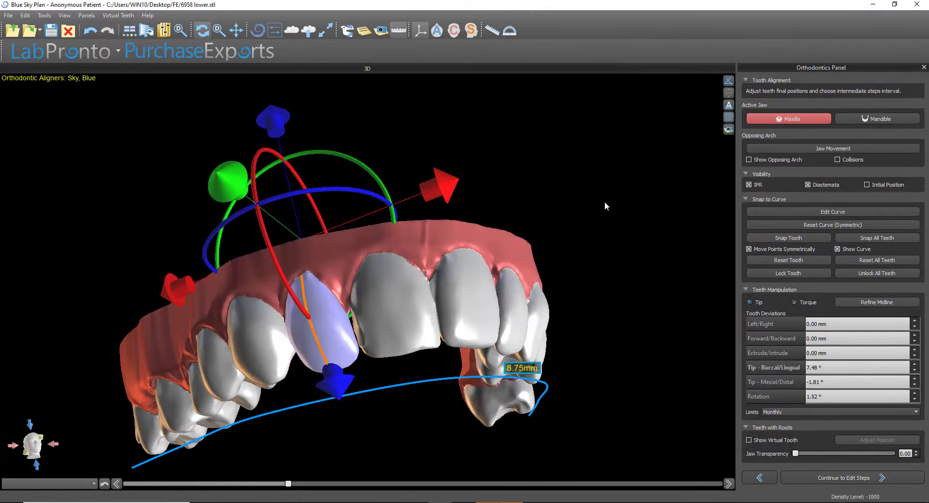
Step: Make the mandible the active jaw and check its arch curve against the lower teeth in curve editing
click(877, 118)
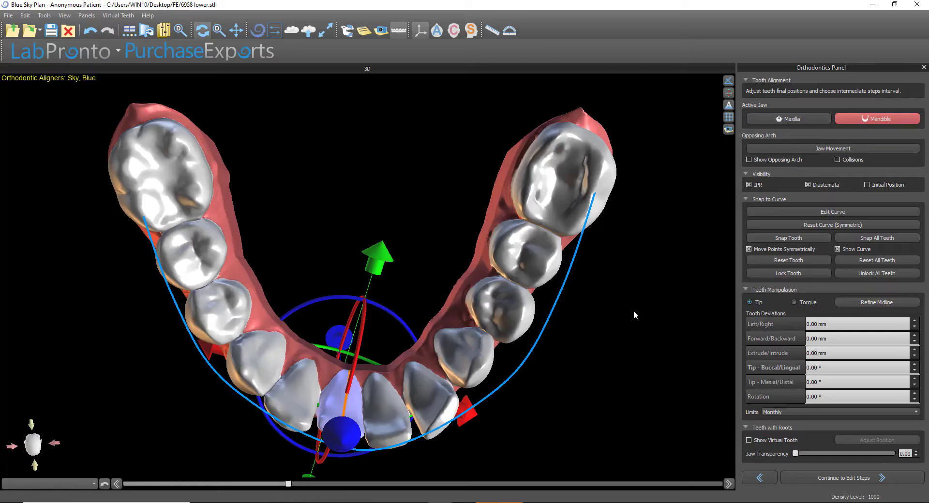
drag(634, 310, 588, 187)
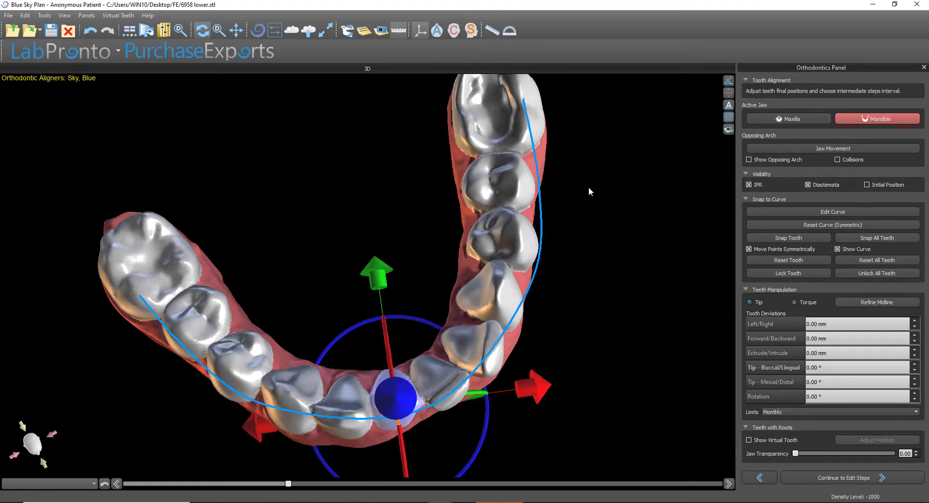
click(857, 211)
drag(593, 372, 591, 392)
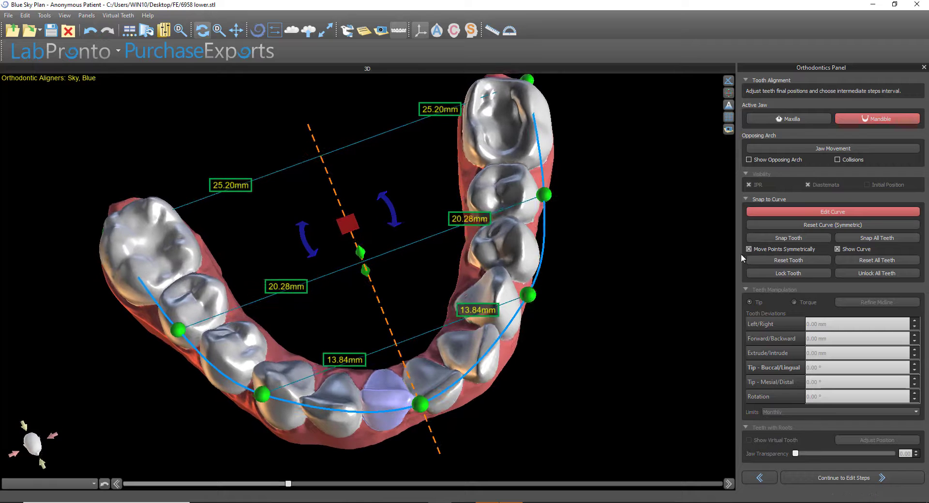
click(841, 215)
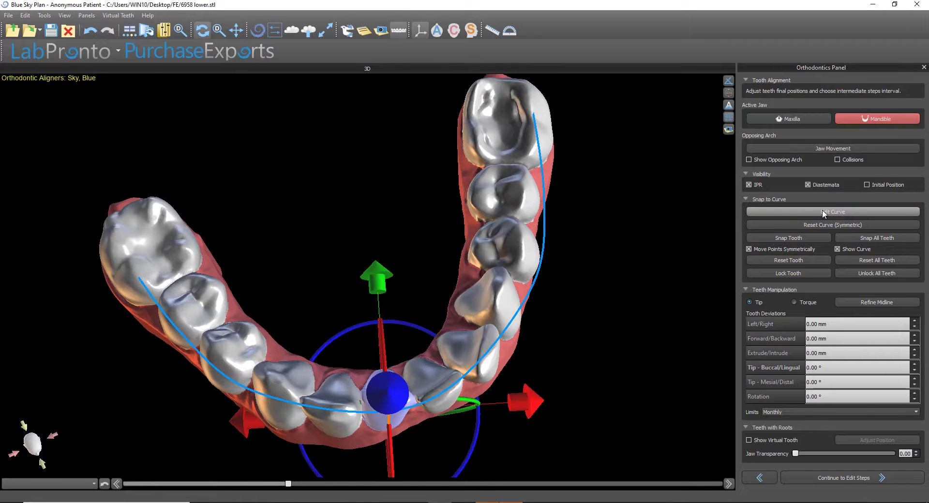
Step: Snap all mandibular teeth to the curve and adjust the lower left canine's mesial/distal tip to 1.94°
click(884, 238)
drag(609, 393, 347, 344)
click(420, 275)
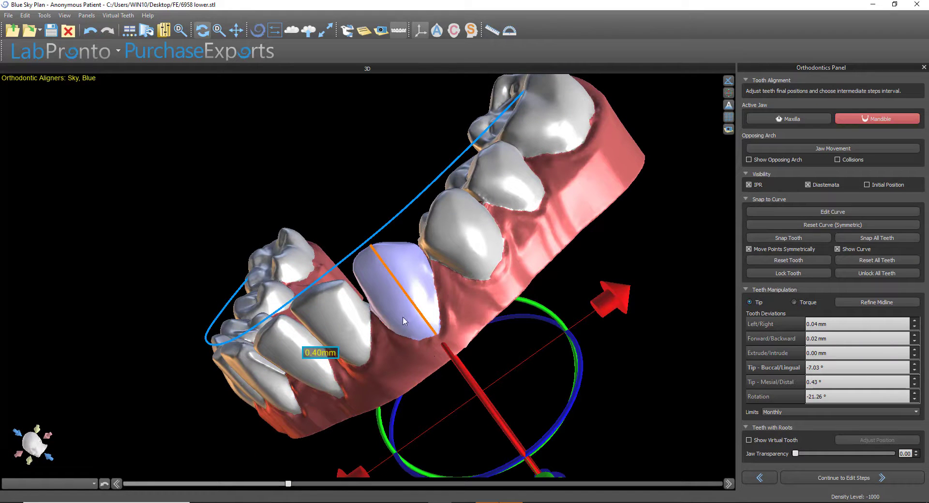
drag(529, 307, 531, 305)
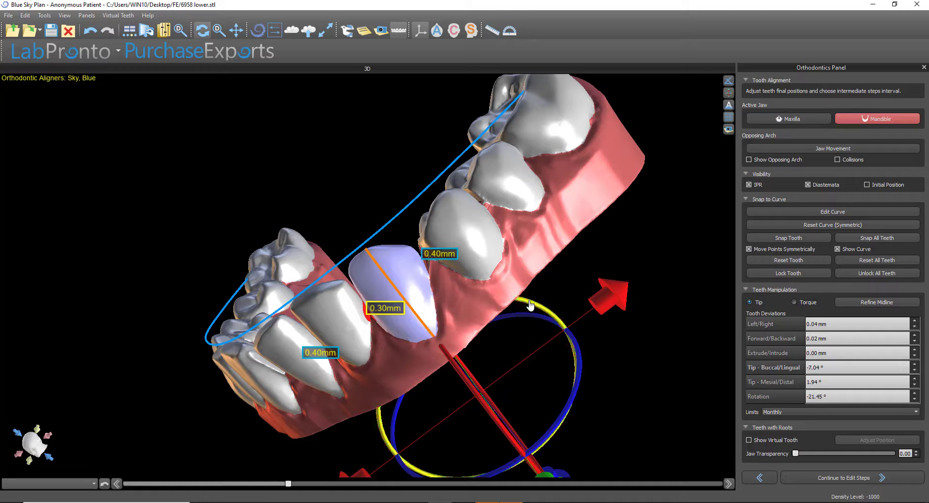
Step: Show the opposing arch and check how the upper and lower front teeth meet from the front and left side
drag(155, 436, 354, 335)
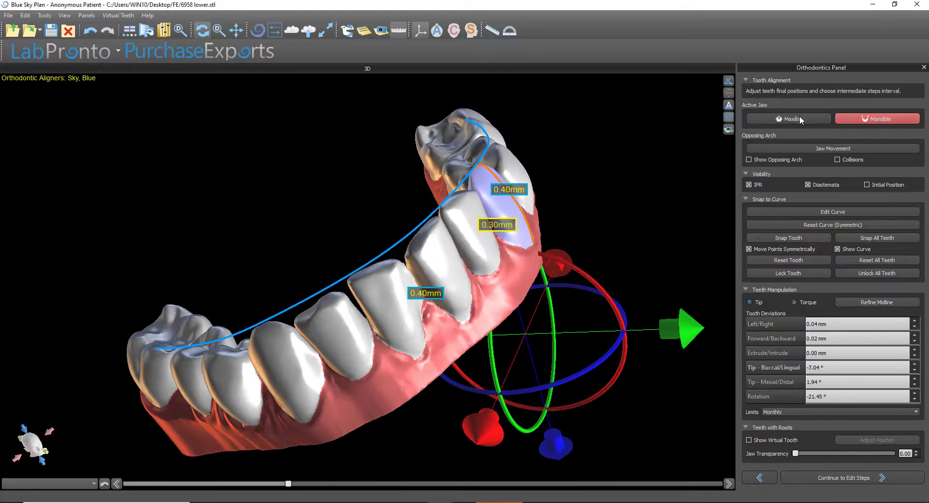
click(749, 160)
drag(611, 432, 396, 187)
click(426, 150)
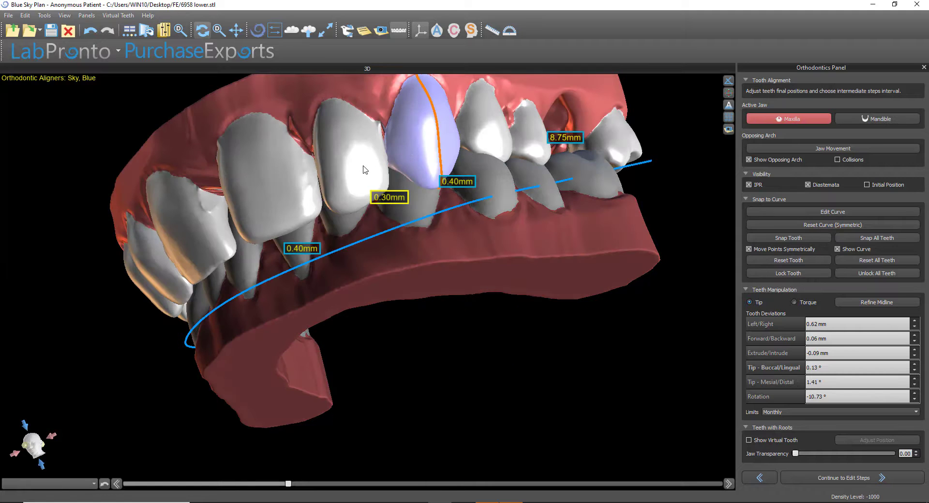
click(360, 172)
click(336, 222)
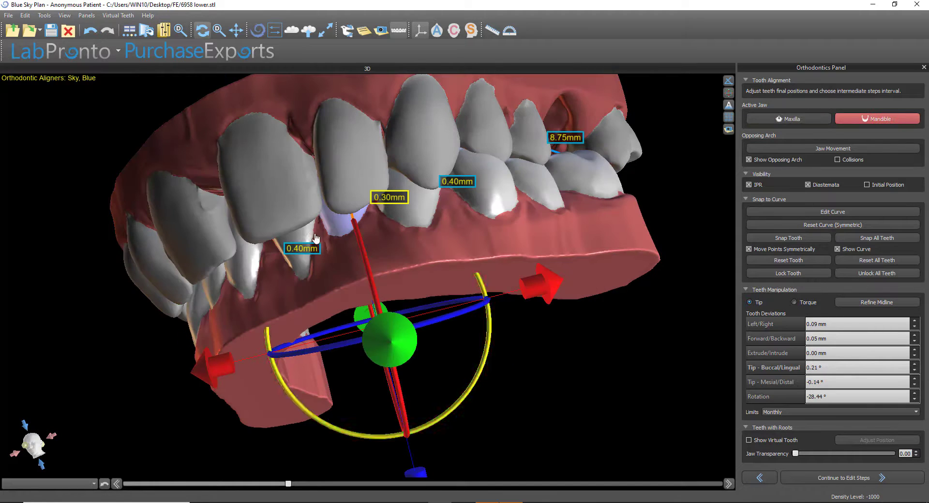
drag(261, 274, 62, 344)
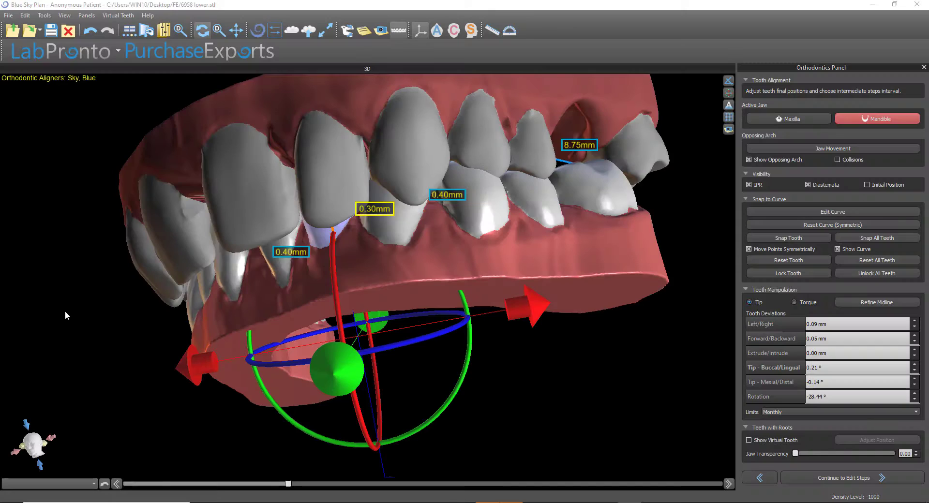
drag(65, 311, 145, 250)
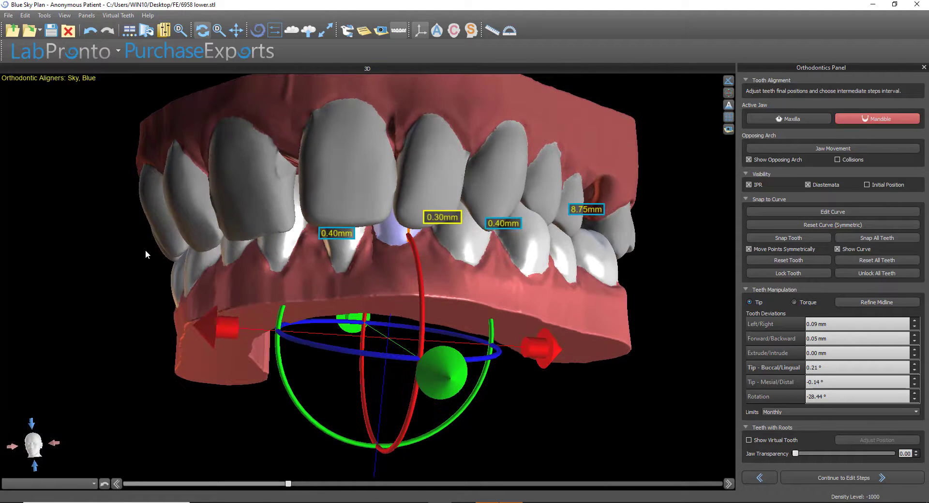
Step: Continue to editing the movement steps and check the mandible's final position from the front and left side
click(829, 477)
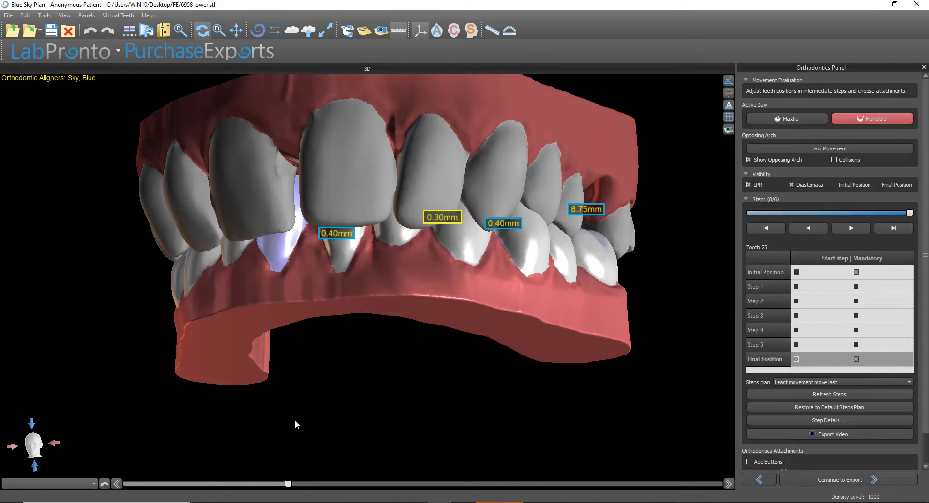
drag(97, 322, 125, 342)
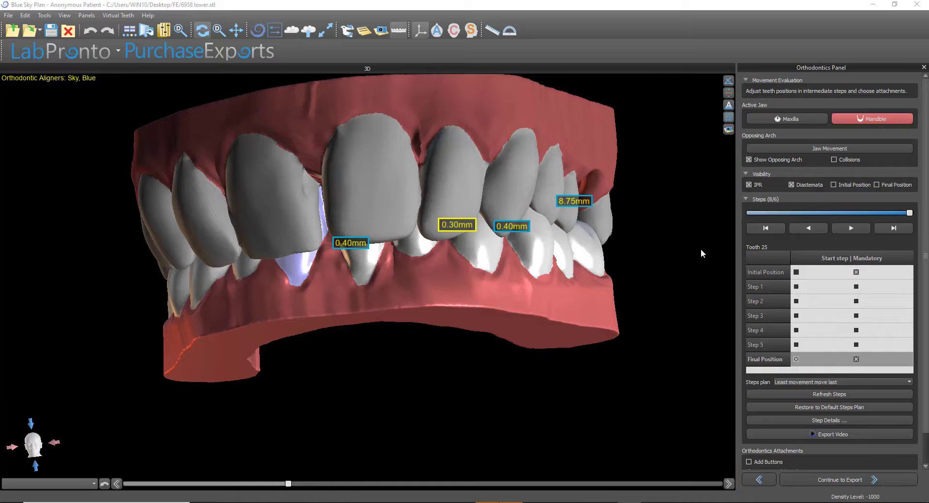
drag(700, 248, 621, 236)
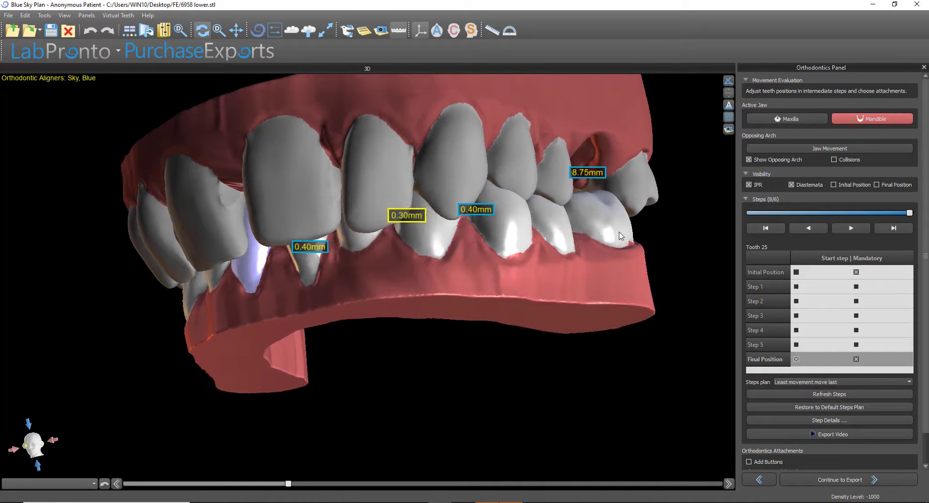
Step: Compare the mandible with its initial-position overlay, then with its final-position overlay at step 4, and hide both overlays
click(749, 186)
click(748, 185)
click(833, 185)
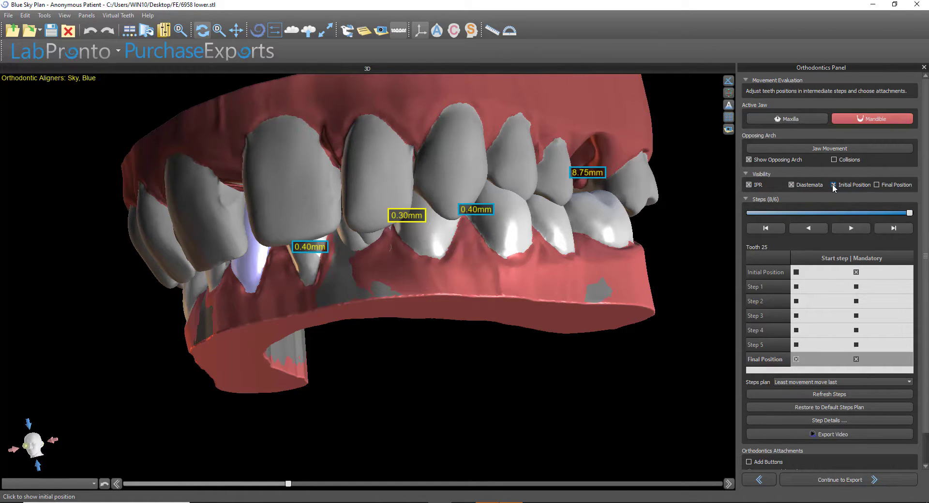
click(791, 160)
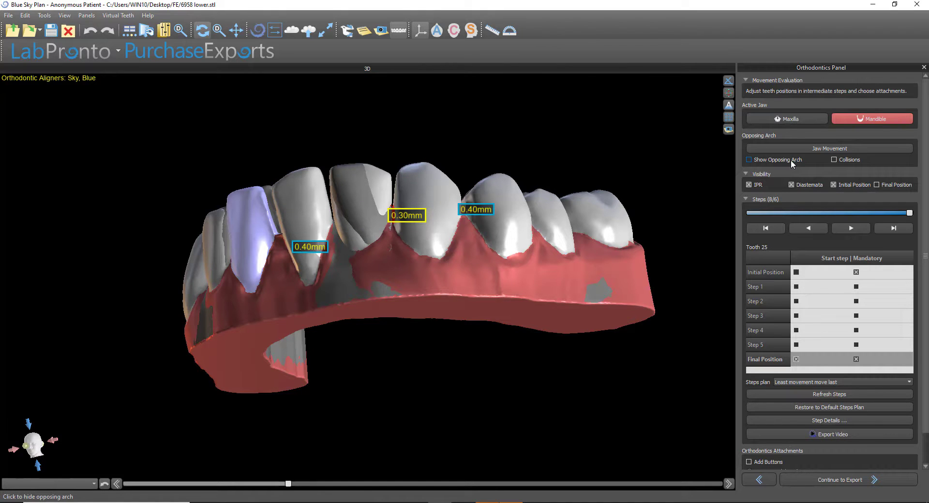
click(790, 160)
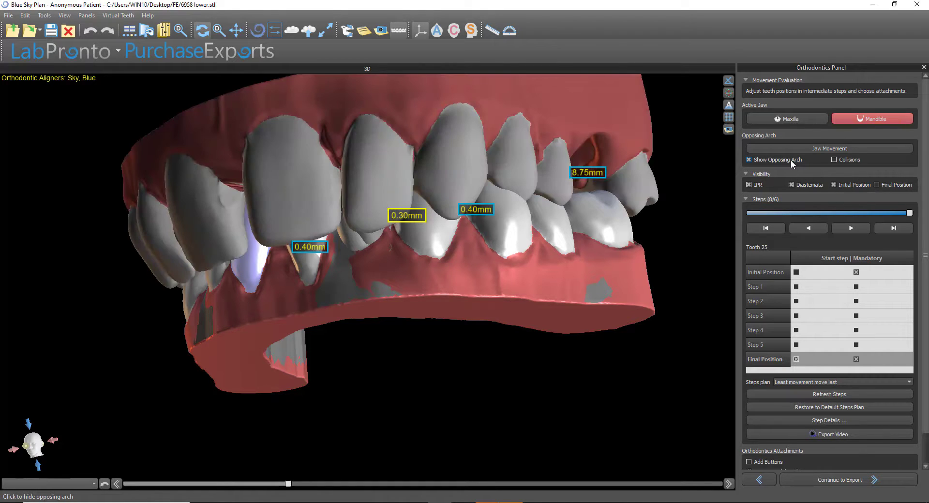
click(835, 185)
click(877, 184)
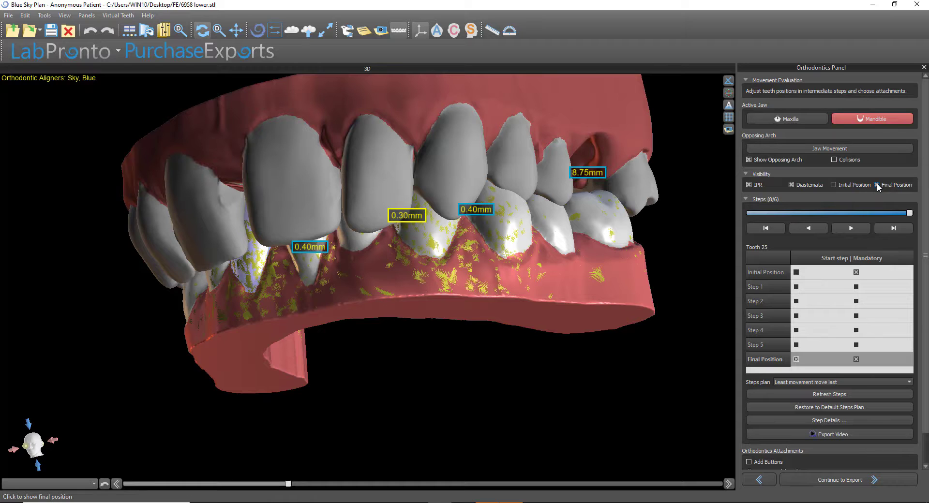
drag(906, 213, 828, 213)
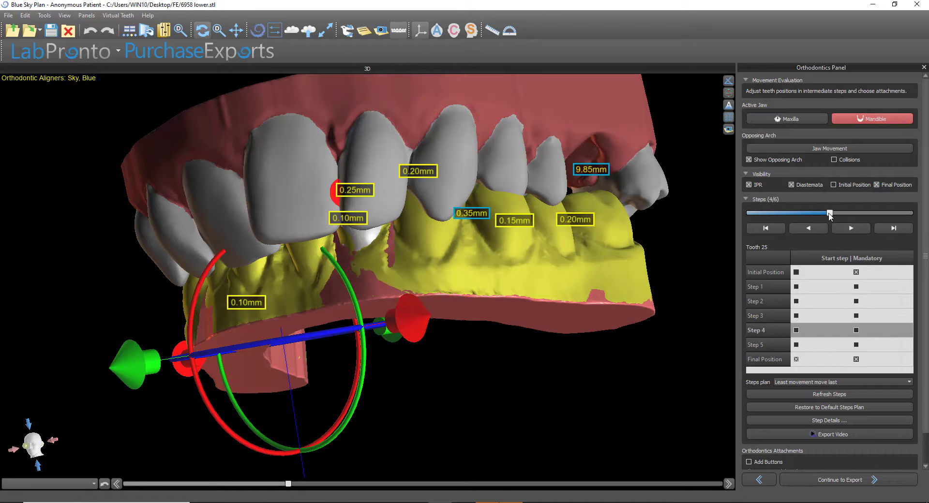
click(877, 184)
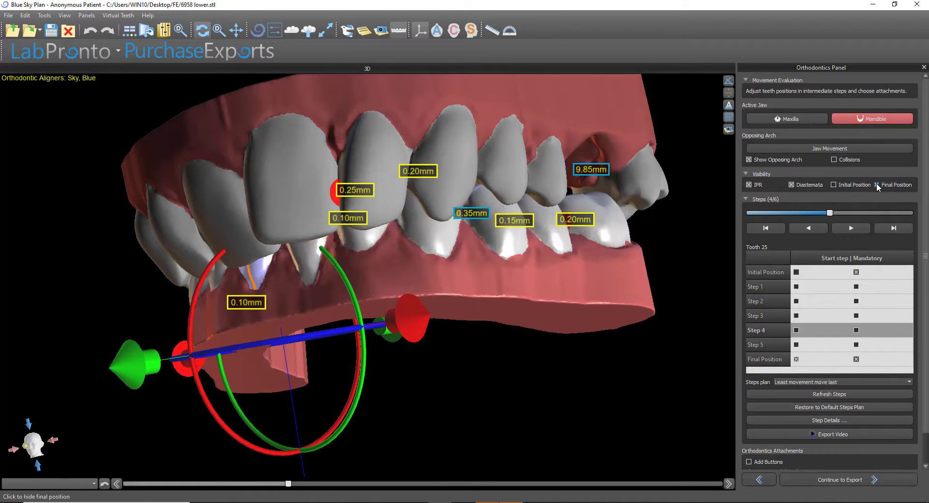
Step: Examine the mandible's intermediate steps 1, 2 and 5 from both sides of the arch
drag(831, 216, 770, 214)
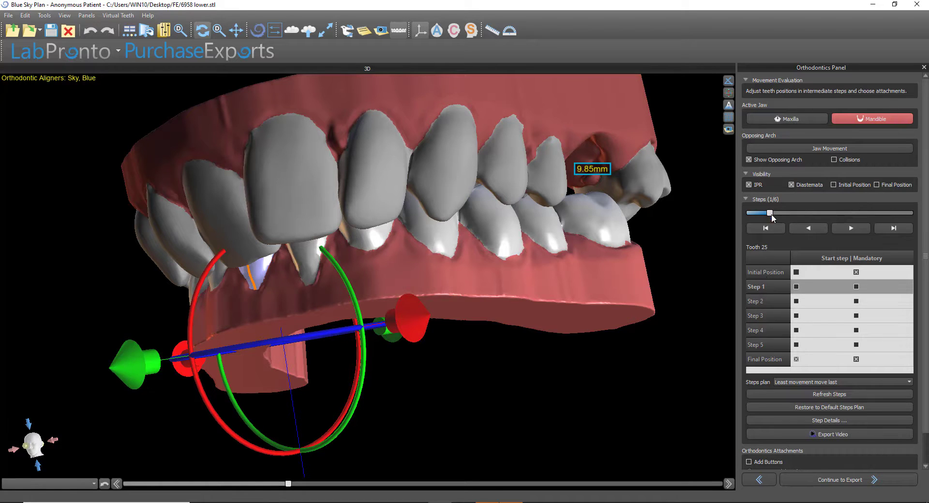
drag(753, 213, 789, 217)
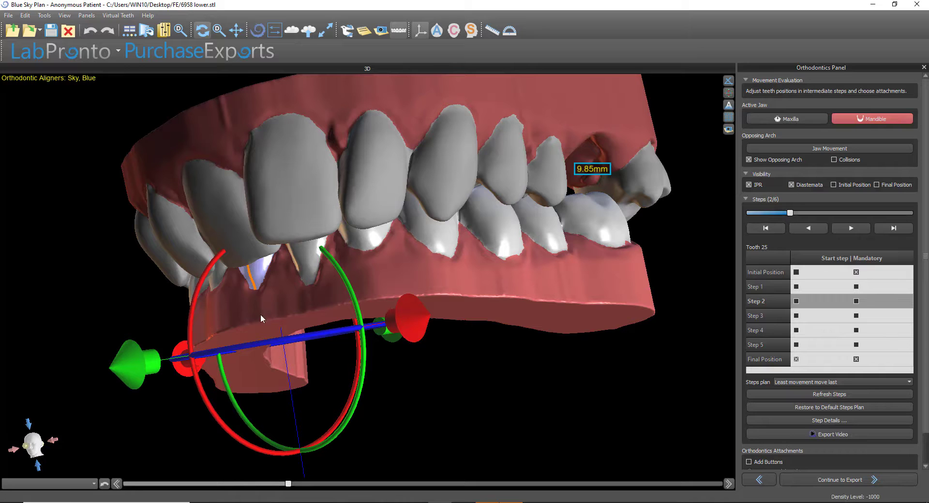
drag(231, 277, 391, 250)
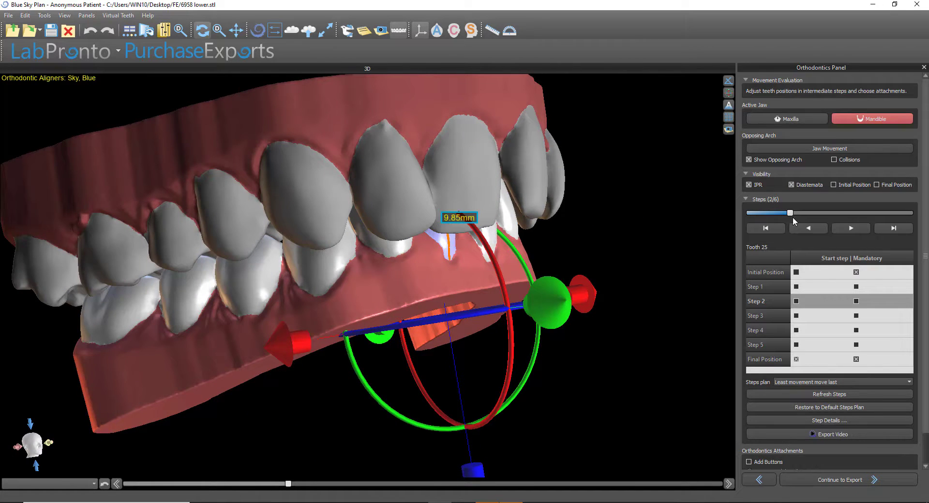
drag(795, 213, 854, 217)
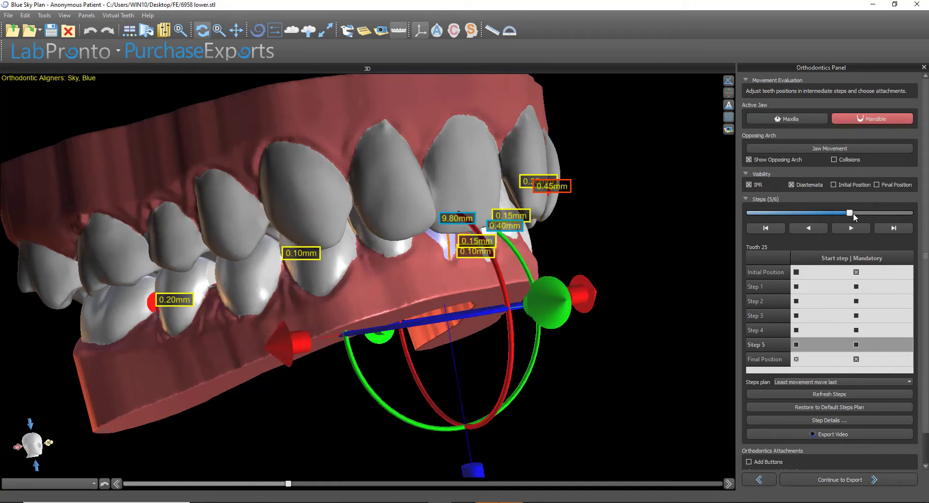
drag(634, 236, 389, 288)
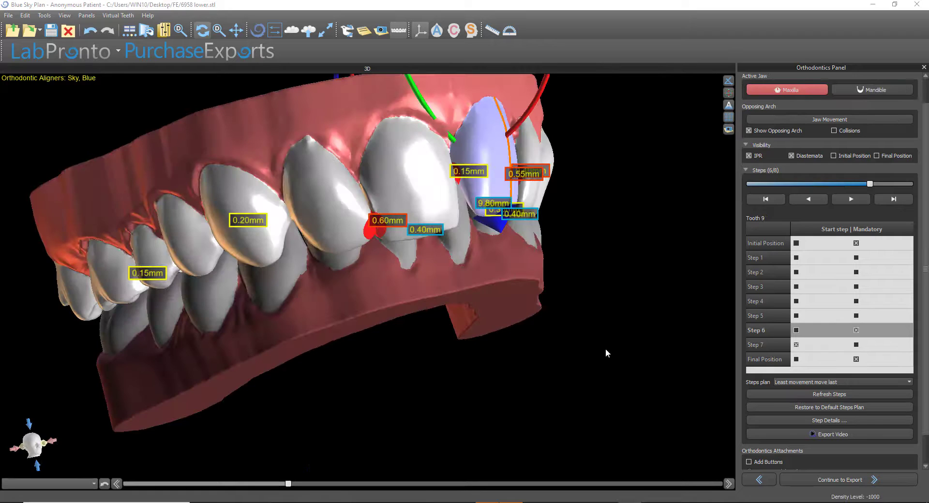
Step: Select teeth 8 and 7 at step 6 of the maxilla and examine their contacts and movement schedules
drag(606, 349, 669, 334)
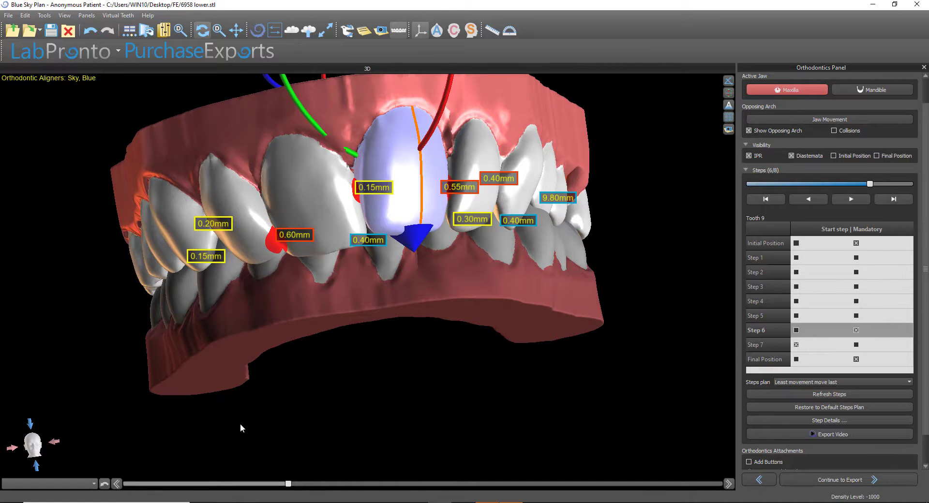
drag(240, 425, 288, 419)
click(326, 192)
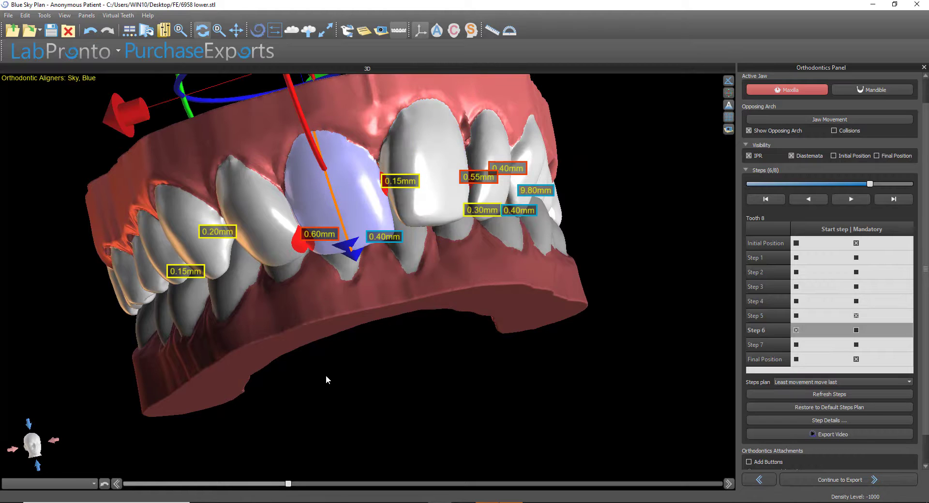
click(270, 224)
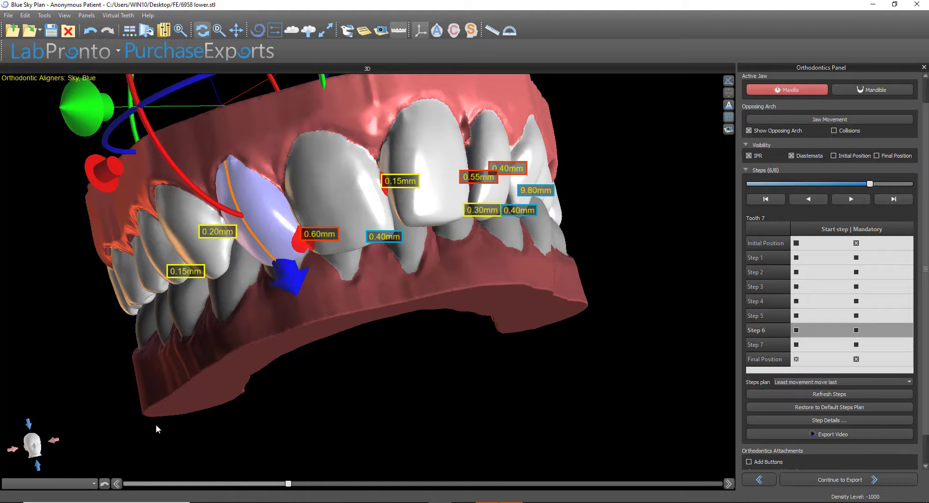
drag(156, 425, 264, 418)
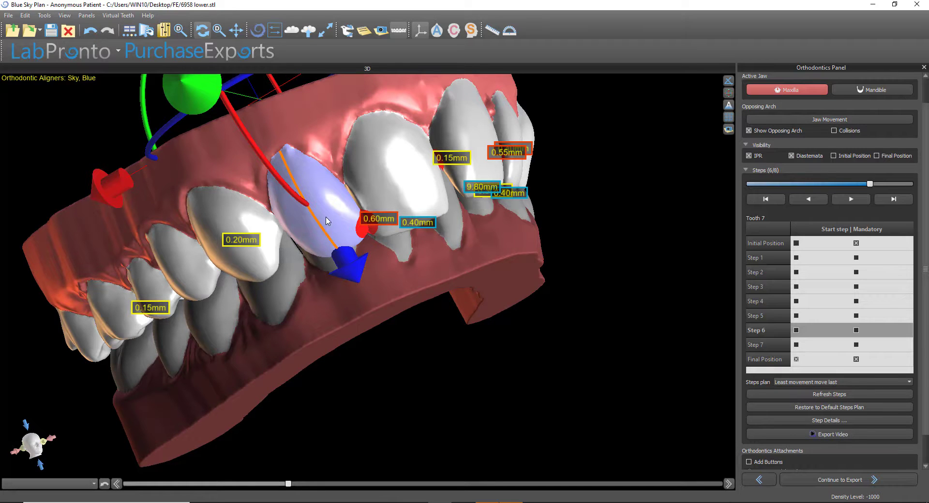
scroll(383, 415, up, 2)
scroll(397, 414, down, 1)
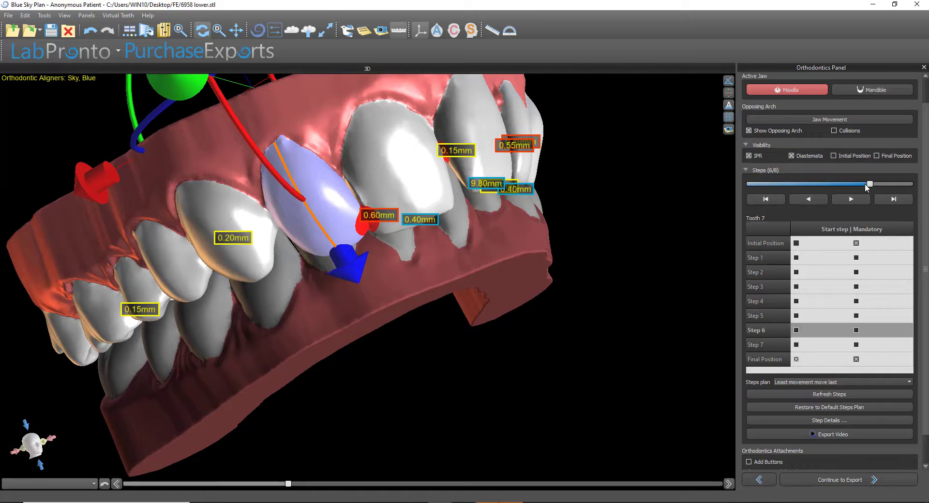
Step: Select tooth 10 and compare its contacts with the neighbouring teeth at maxillary steps 5 and 6
drag(865, 184, 848, 212)
drag(642, 196, 450, 302)
click(390, 218)
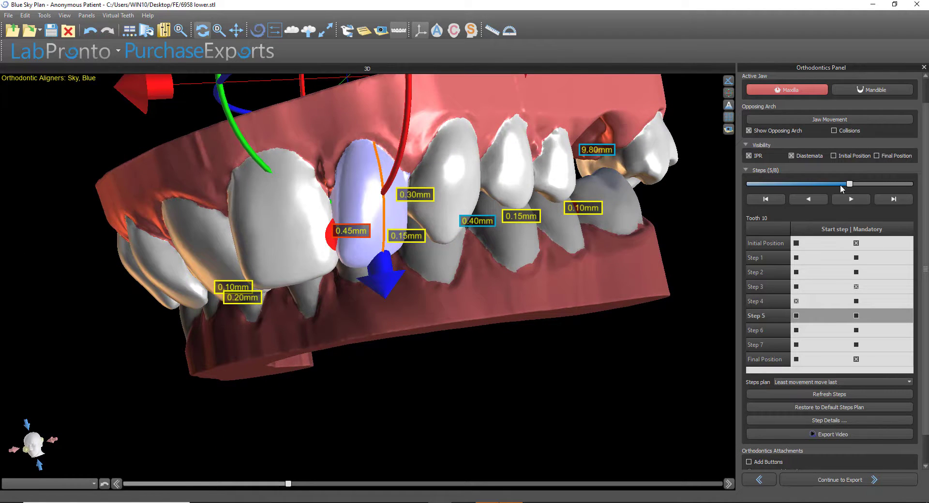
mouse_move(845, 184)
mouse_down()
mouse_move(743, 185)
mouse_move(849, 187)
mouse_up()
click(862, 184)
mouse_move(865, 185)
mouse_down()
mouse_move(832, 194)
mouse_move(868, 195)
mouse_up()
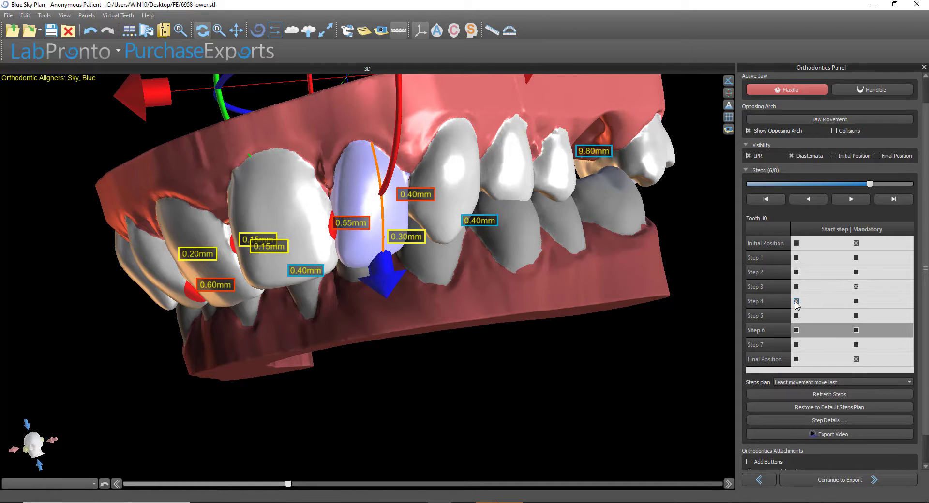
Step: Change tooth 10's start step to Step 6 and refresh the movement steps
click(796, 331)
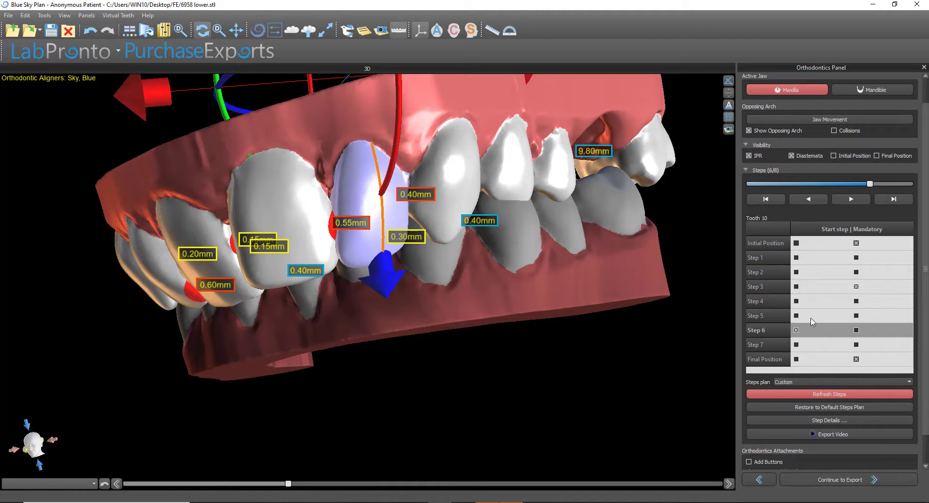
click(846, 394)
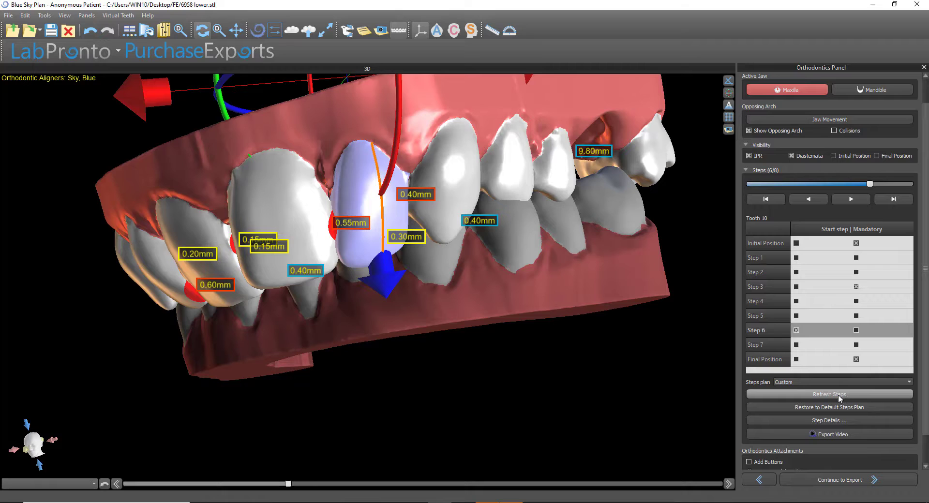
click(839, 394)
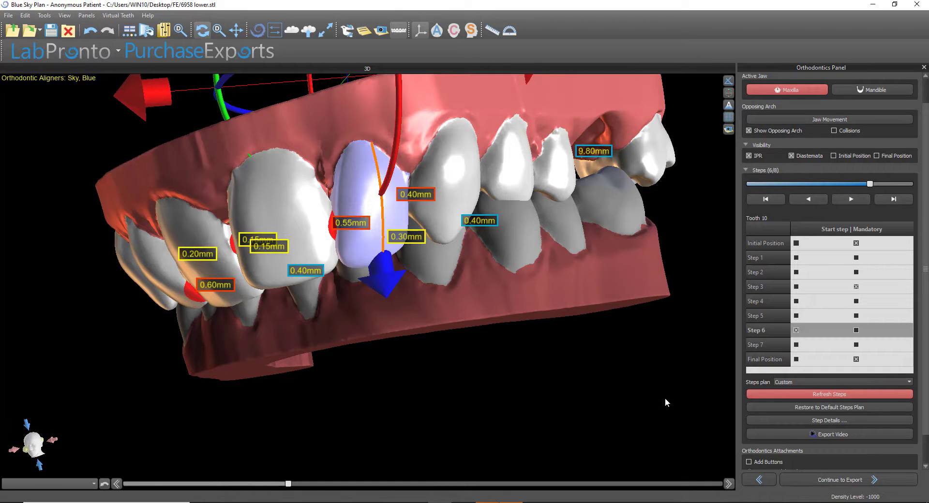
Step: Inspect the maxilla's contacts at step 6 from both sides and select tooth 8 to view its schedule
drag(335, 396, 336, 443)
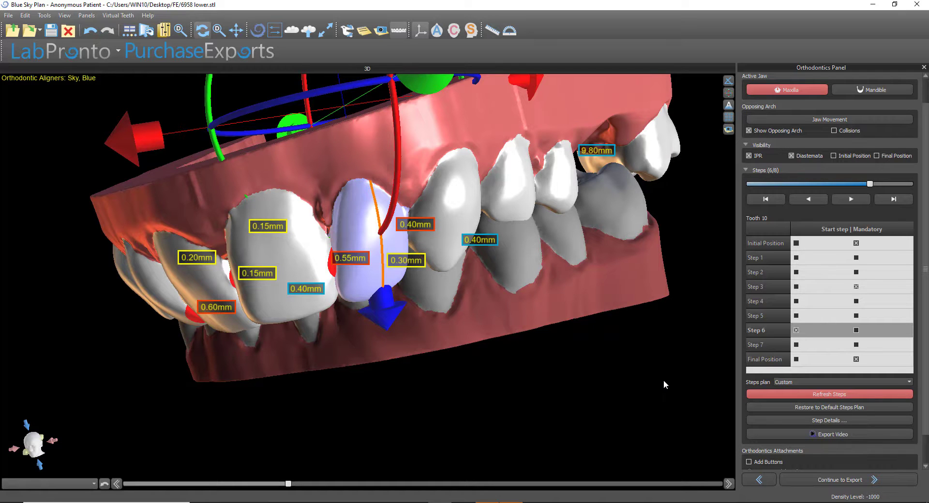
drag(652, 374, 719, 309)
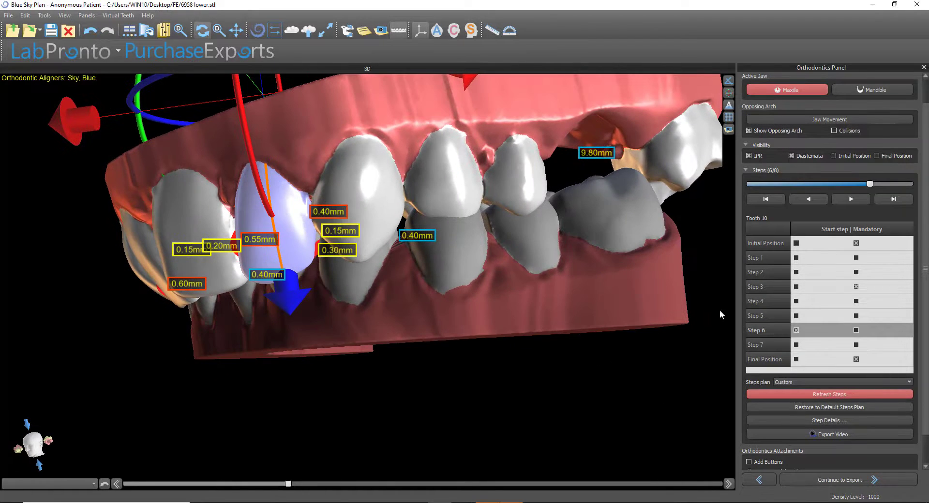
drag(148, 386, 436, 382)
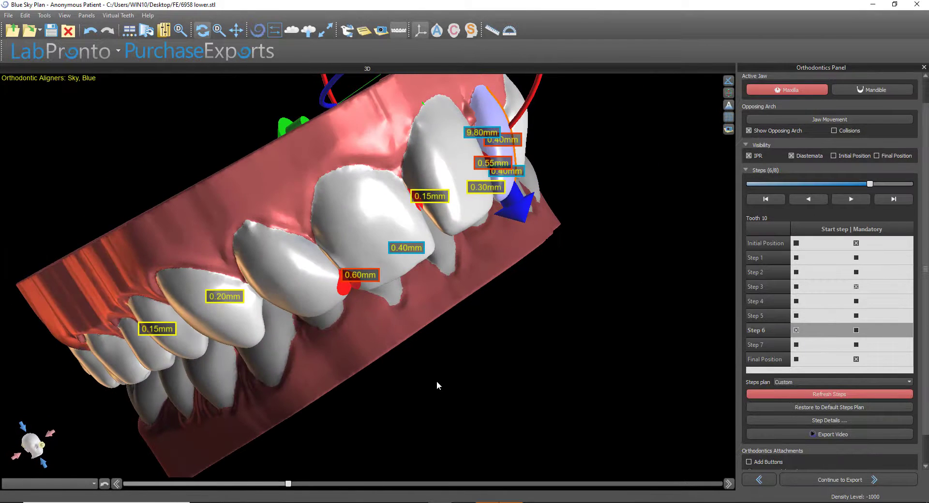
click(365, 237)
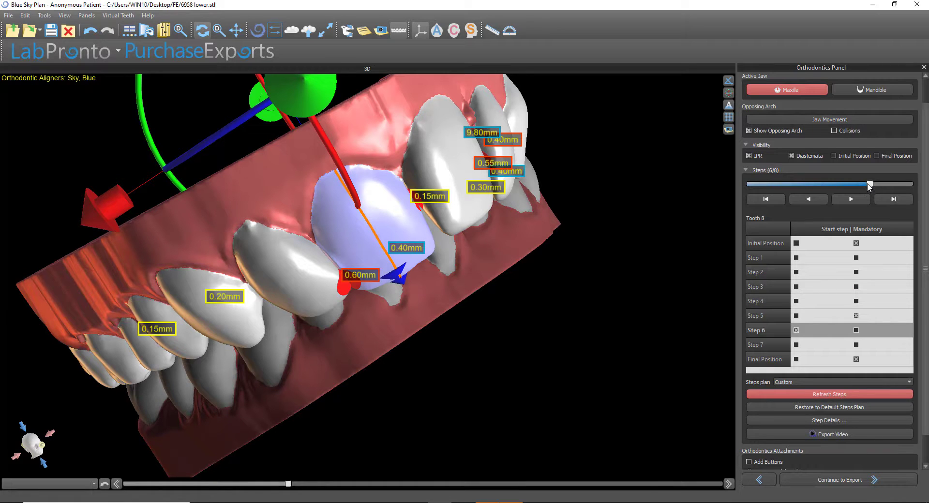
Step: Scrub the maxilla's movement steps between step 2 and step 7 to compare tooth 8's contacts
click(805, 188)
click(805, 188)
click(805, 188)
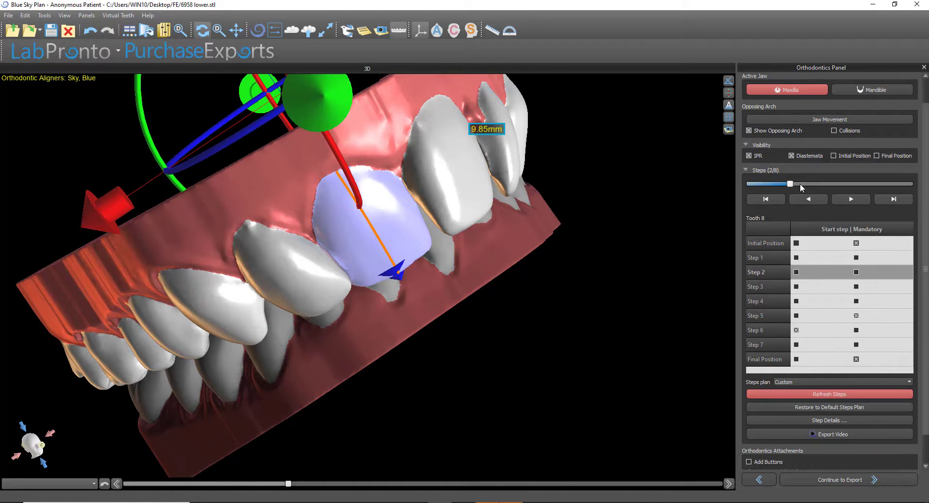
click(823, 188)
click(839, 187)
click(857, 189)
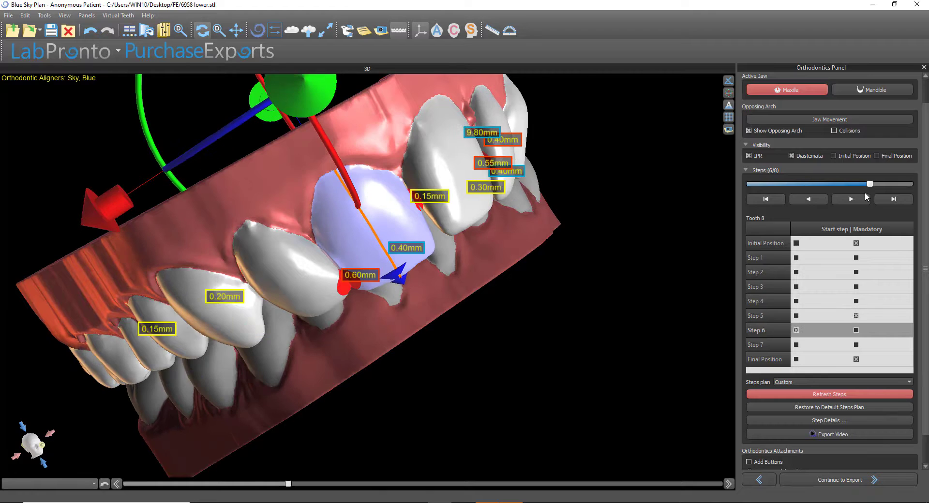
click(875, 198)
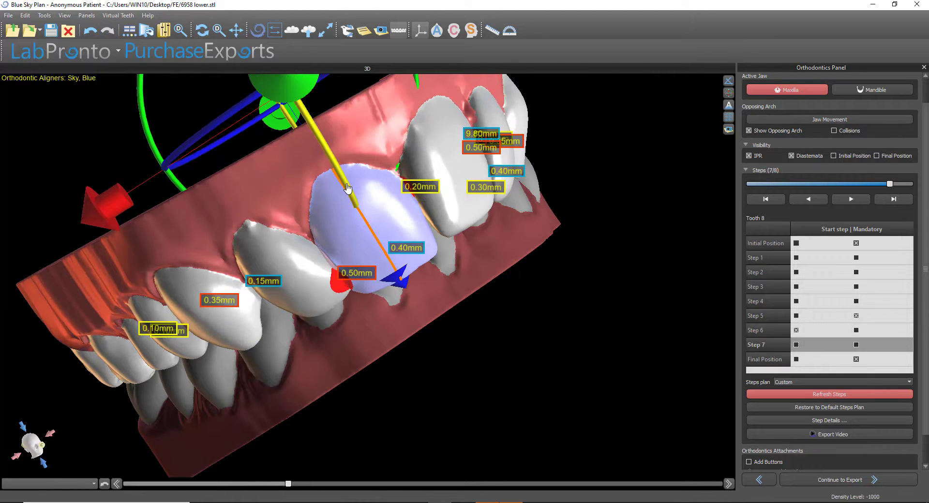
Step: Reposition tooth 8 at step 7 and refresh the movement steps with Step 6 set as mandatory
drag(346, 185, 346, 184)
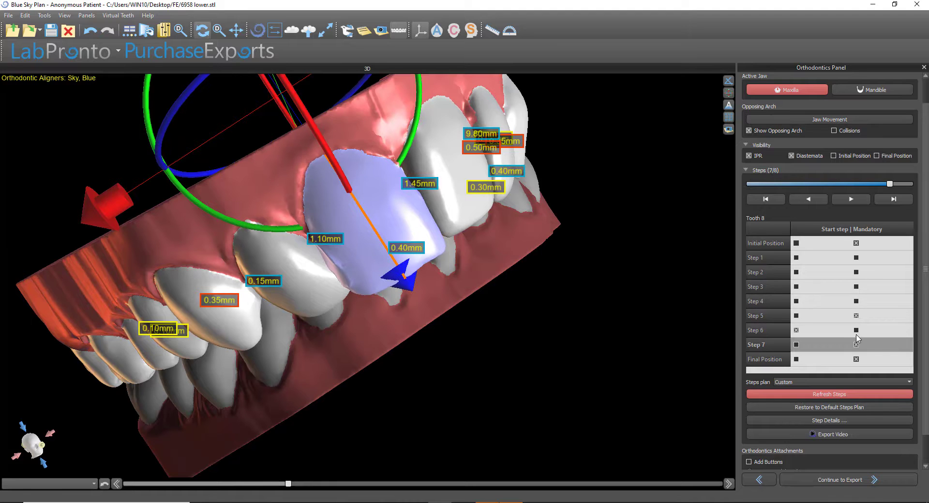
click(856, 331)
click(850, 395)
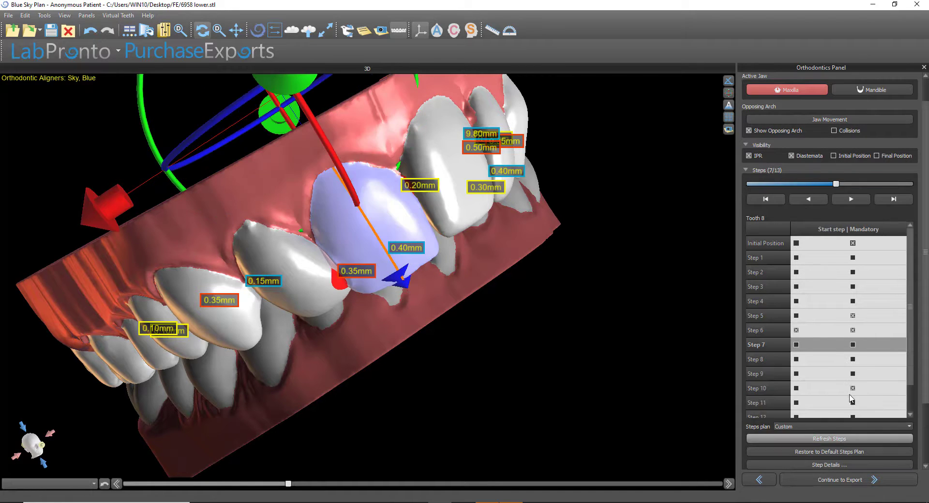
Step: Examine tooth 8's schedule and compare its contacts with the neighbouring teeth at maxillary steps 7, 9 and 8
drag(635, 443, 489, 393)
scroll(825, 359, down, 2)
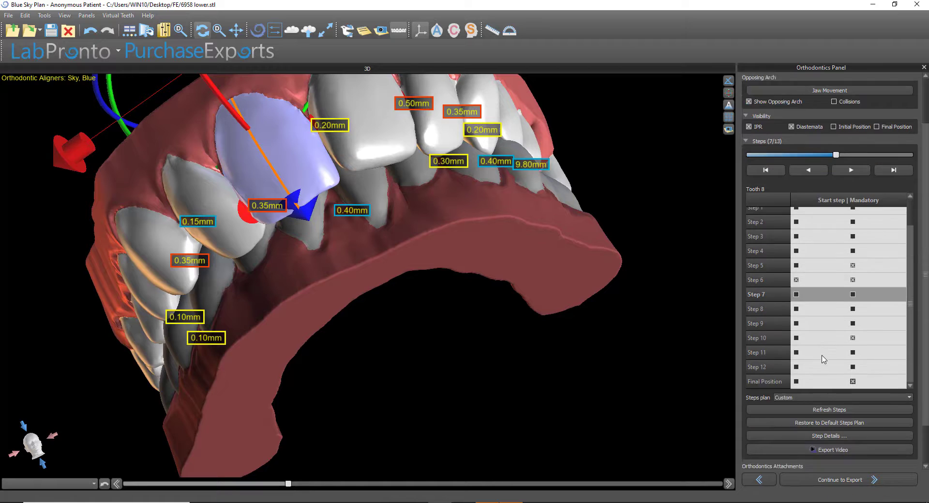
scroll(824, 359, down, 3)
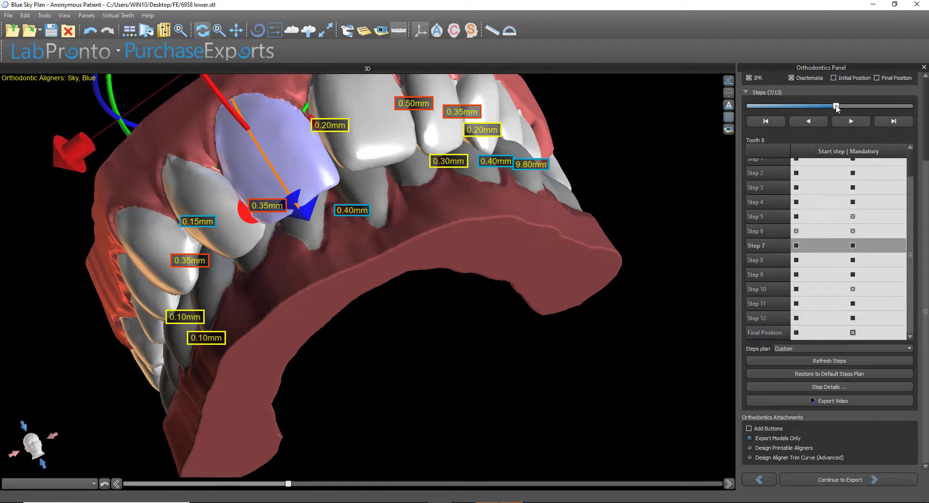
drag(836, 106, 860, 117)
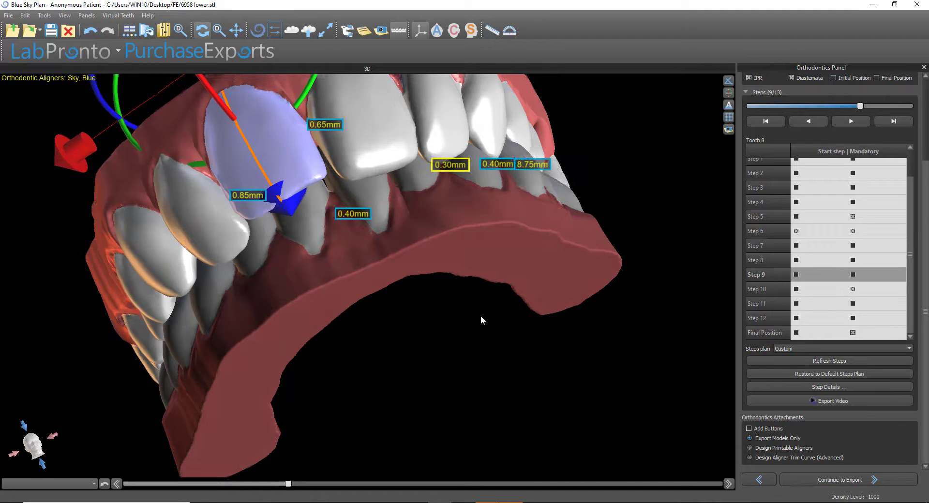
drag(482, 318, 384, 362)
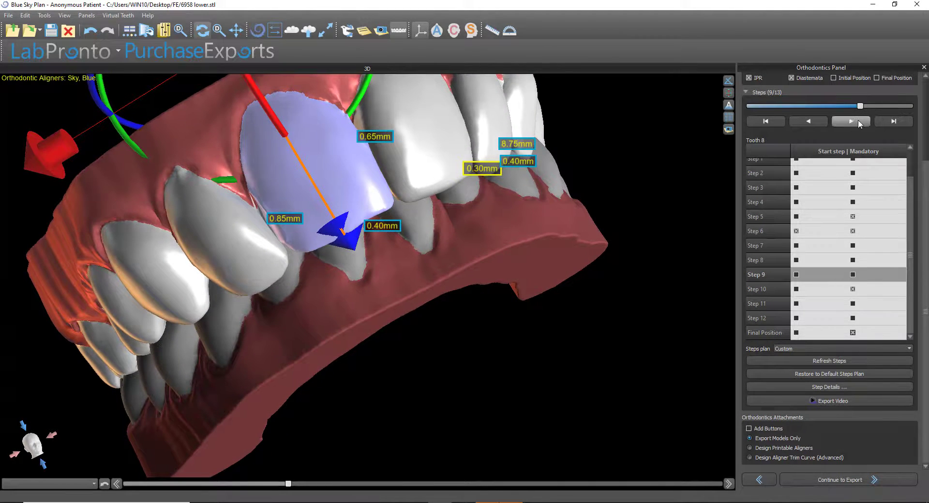
mouse_move(860, 107)
mouse_down()
mouse_move(839, 106)
mouse_move(889, 107)
mouse_move(848, 107)
mouse_up()
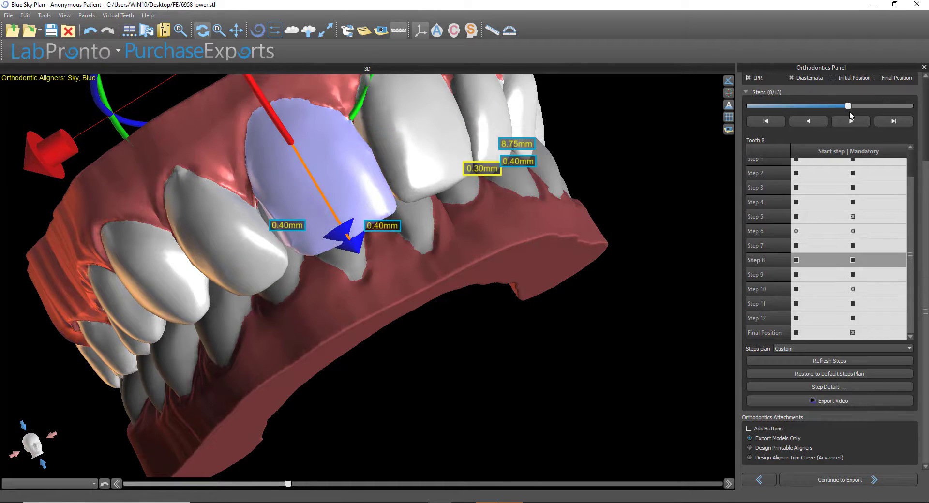
Step: Undo the last steps refresh, check the contacts around tooth 8, and restore the maxilla to its default steps plan
click(95, 33)
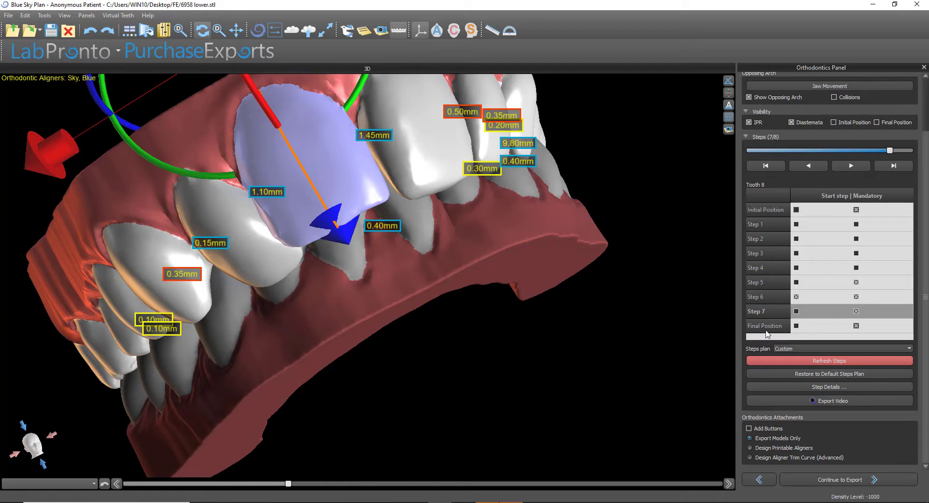
drag(517, 388, 503, 371)
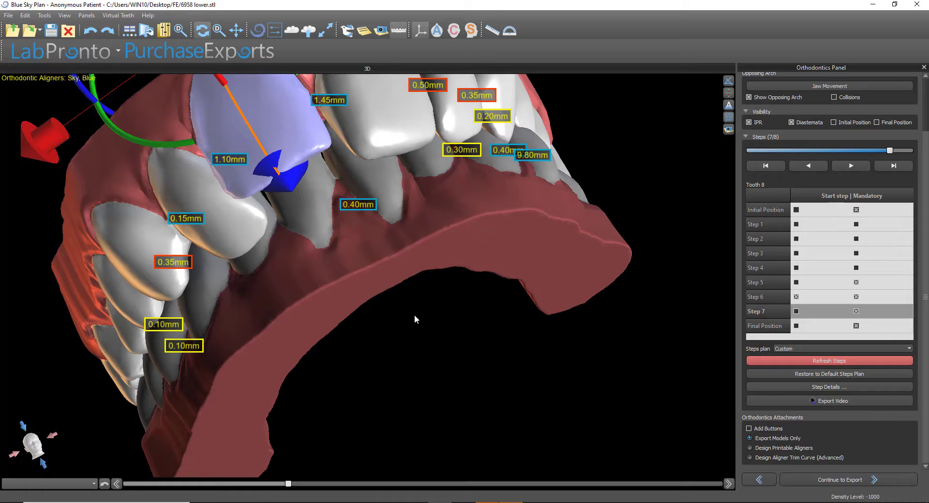
right_drag(480, 170, 396, 356)
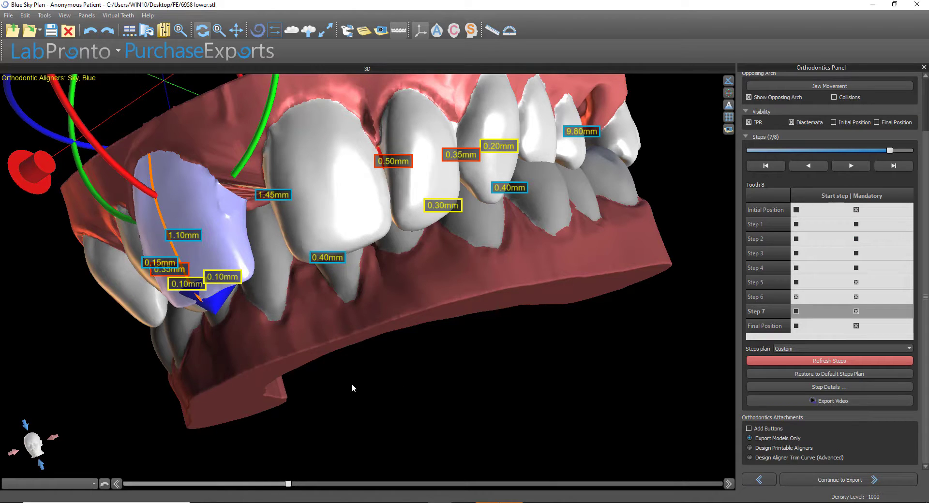
drag(351, 384, 480, 341)
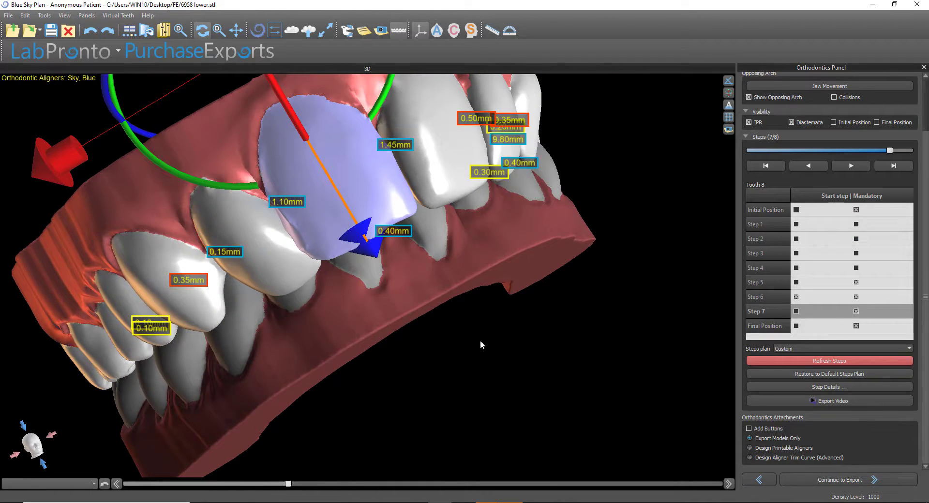
click(812, 374)
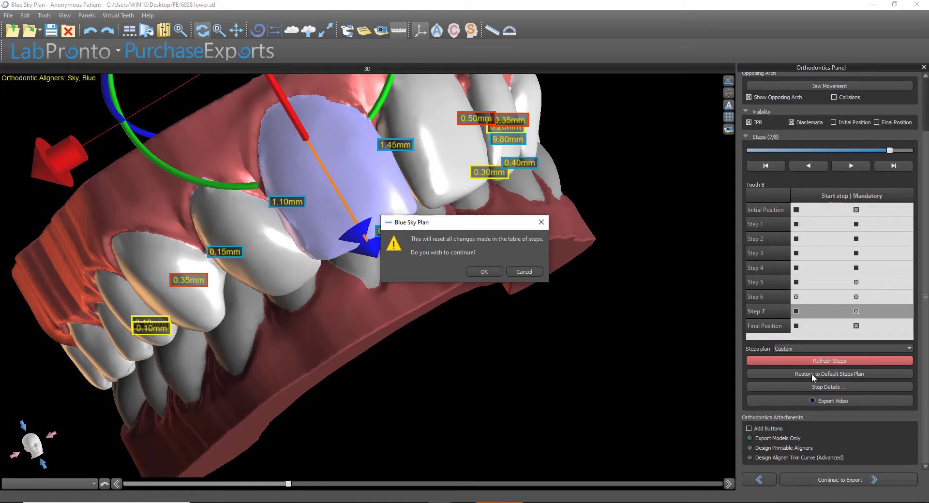
click(487, 272)
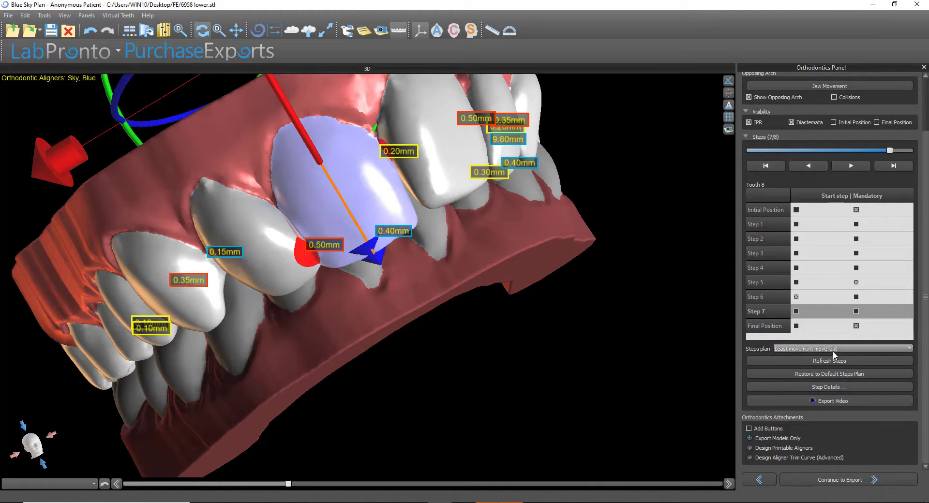
Step: Review the maxilla's step details and the video export content options, including both jaws in a bite, without exporting a video
click(826, 388)
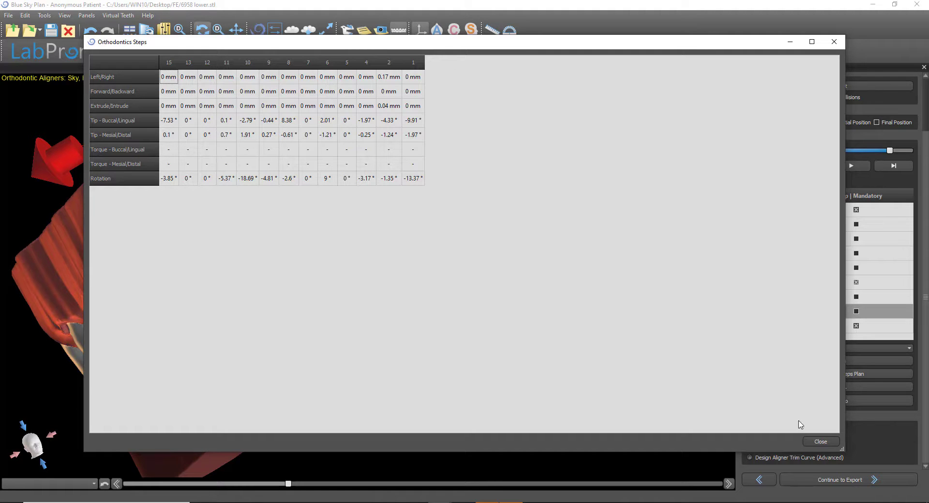
click(831, 440)
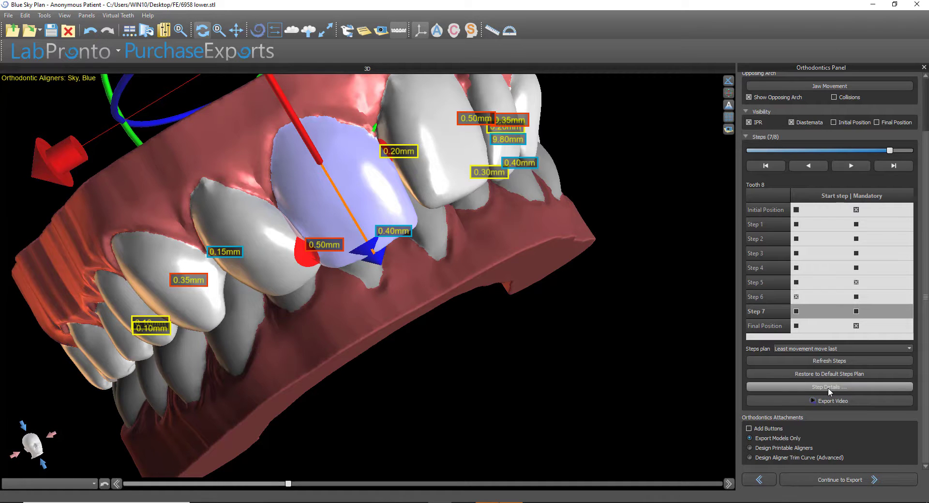
click(809, 401)
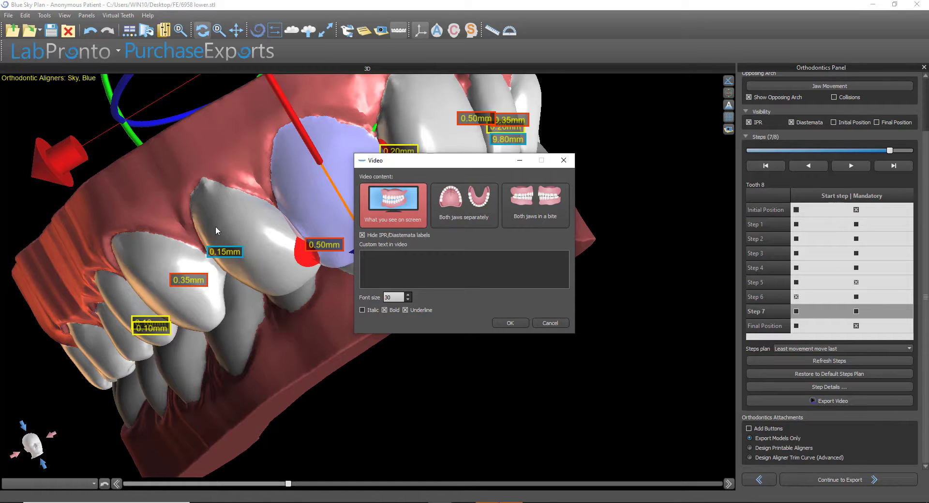
click(451, 223)
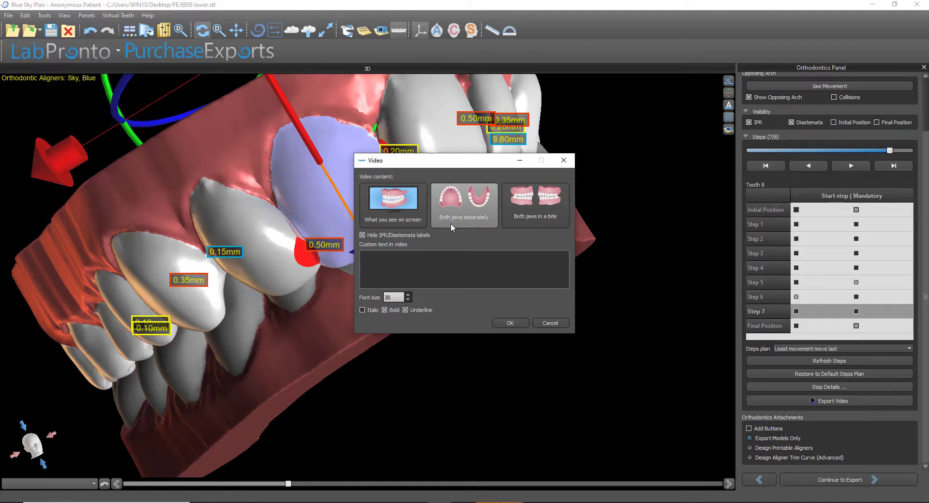
click(550, 214)
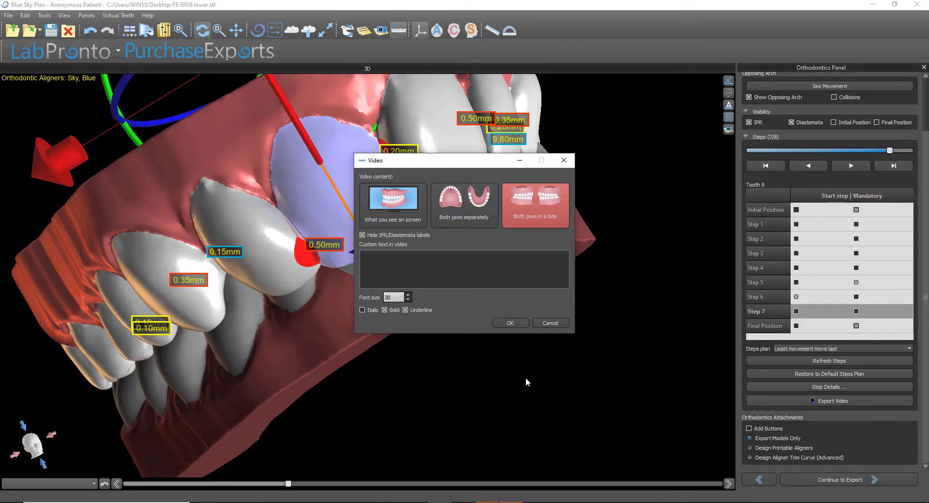
click(550, 324)
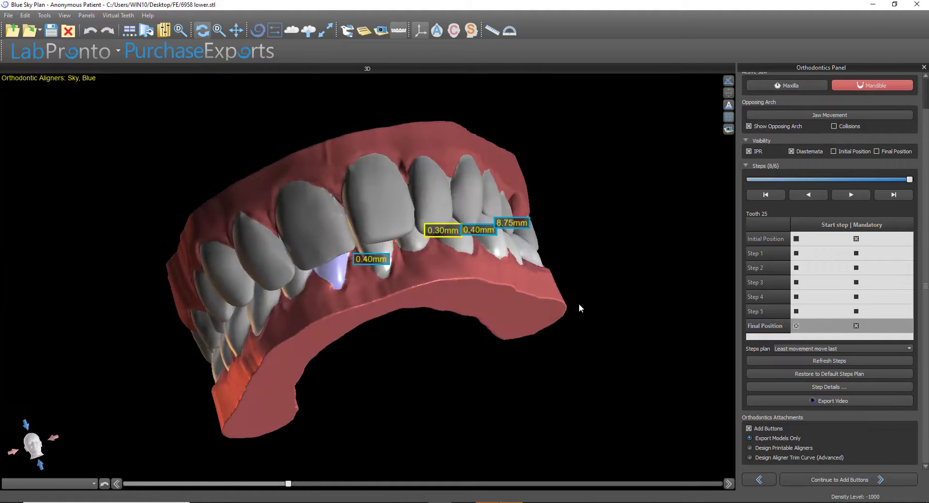
Step: Enable Add Buttons together with Design Printable Aligners and continue to the attachment positioning stage
drag(580, 308, 481, 443)
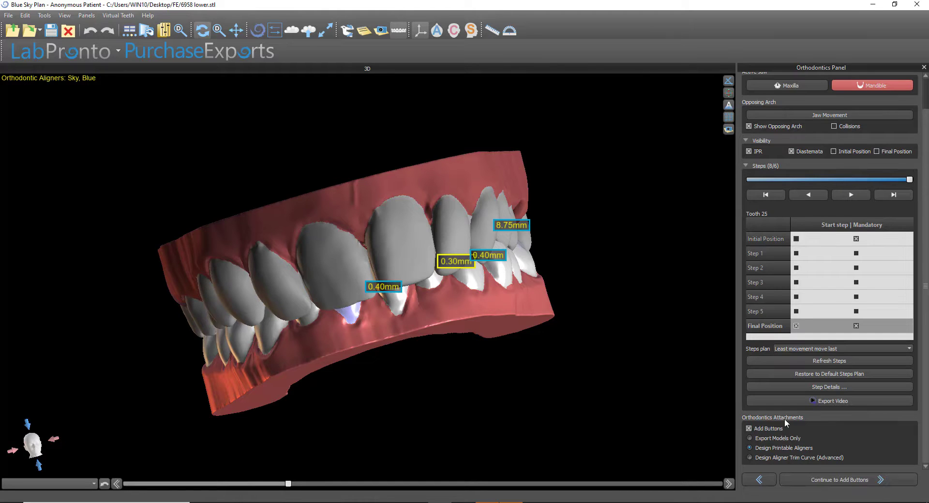
click(826, 482)
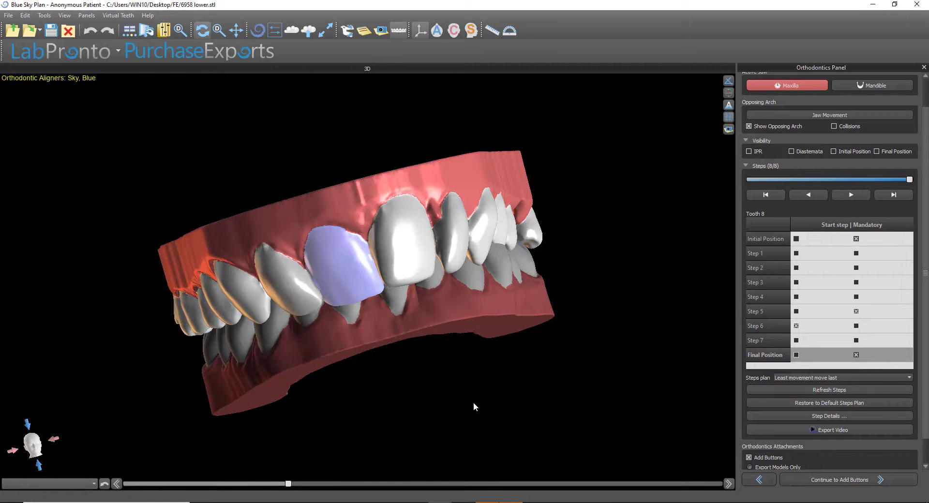
drag(474, 403, 376, 219)
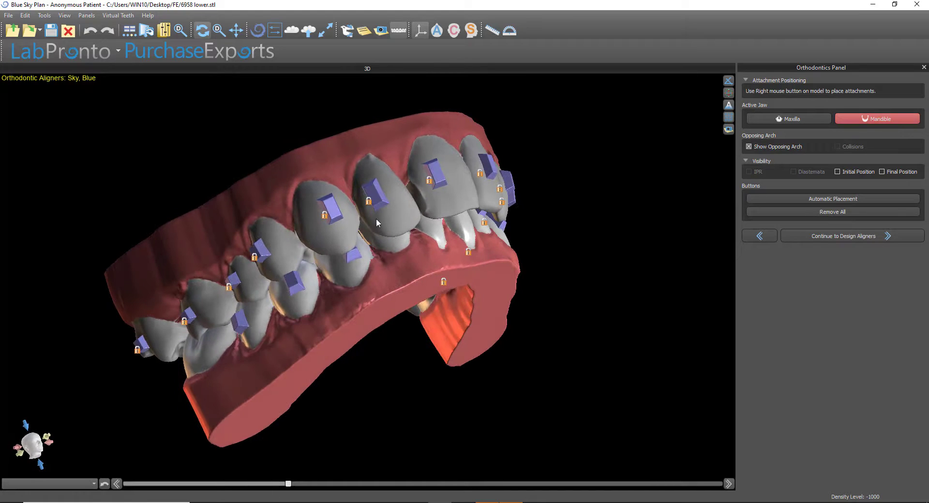
Step: Select one mandibular attachment button and the maxillary button on tooth 8 to inspect their placement and adjustment handles
click(359, 261)
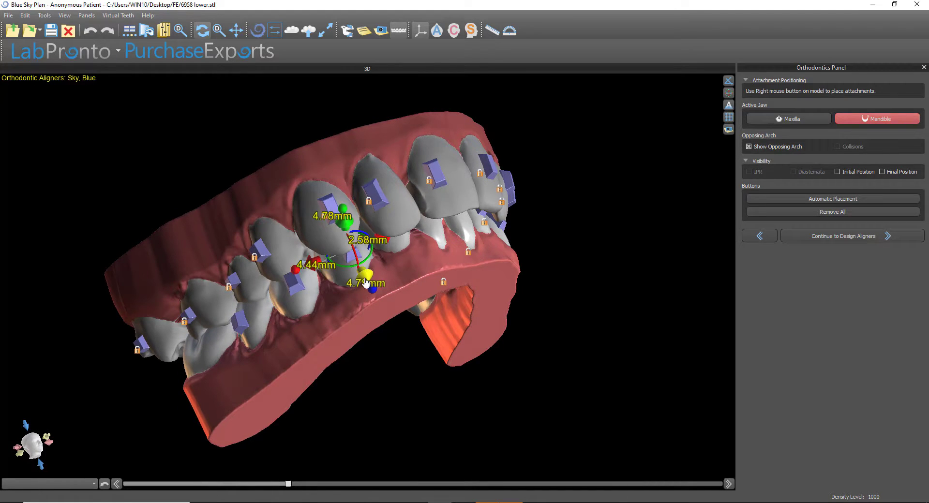
click(771, 120)
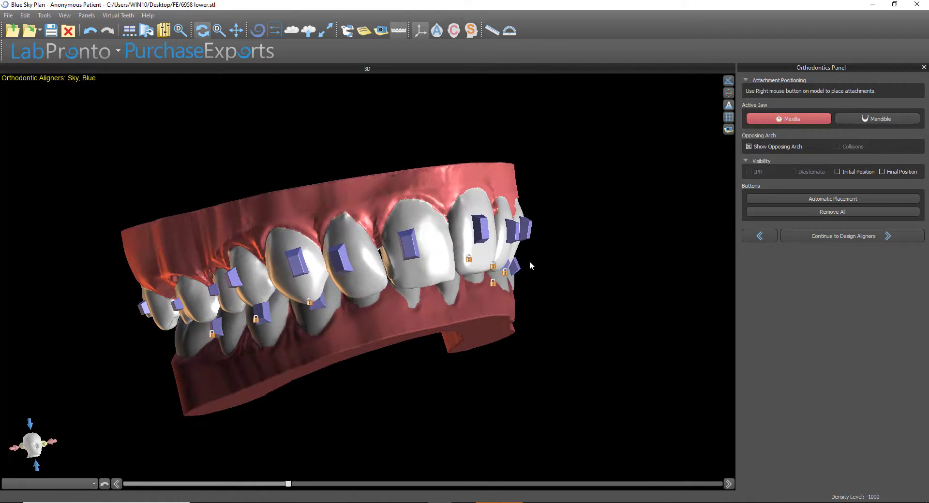
click(409, 255)
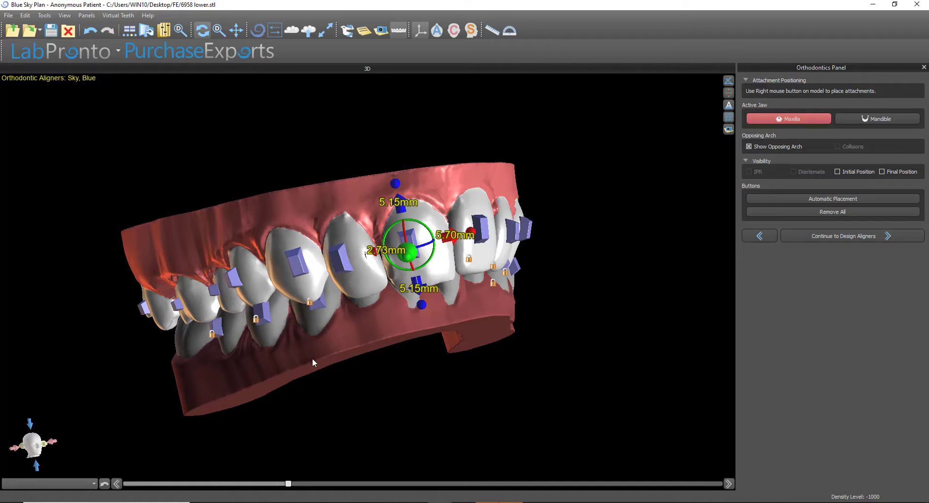
drag(312, 358, 337, 357)
mouse_move(429, 249)
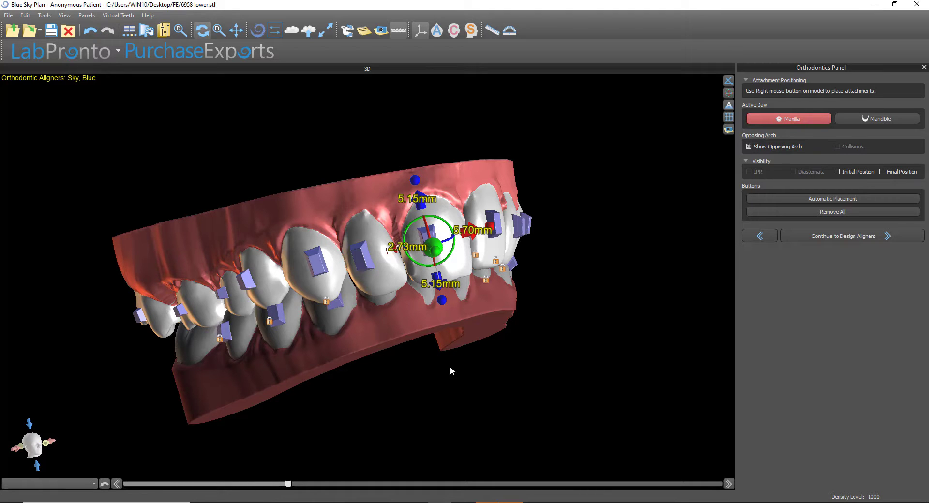
drag(450, 368, 522, 390)
scroll(521, 389, up, 1)
drag(567, 307, 530, 297)
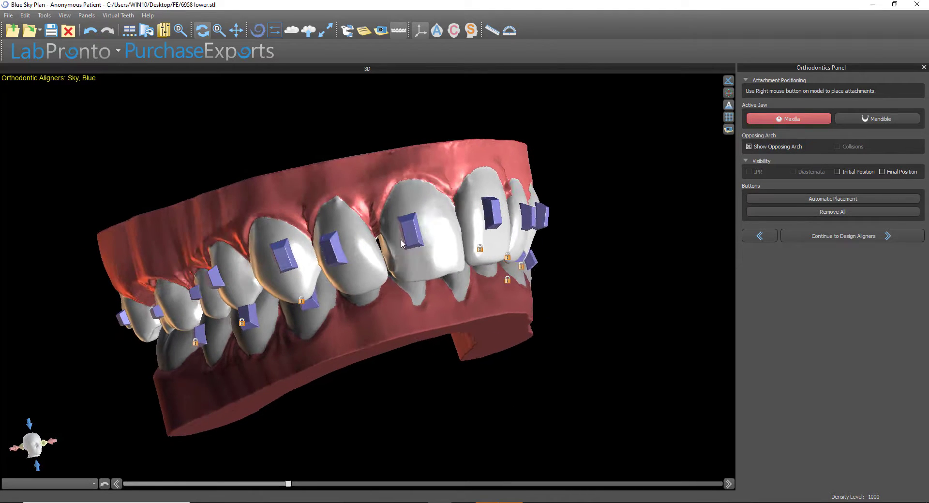
Step: Select the attachment button on the upper lateral incisor beside tooth 8 and check its Remove and Duplicate options
click(339, 252)
right_click(337, 260)
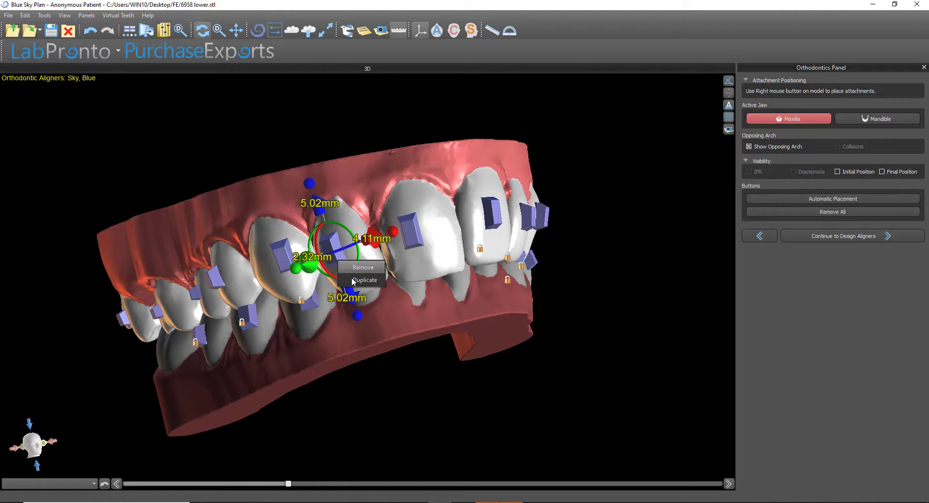
click(665, 343)
Step: Inspect the attachment buttons around both arches and continue to the aligner design stage
drag(701, 193, 553, 186)
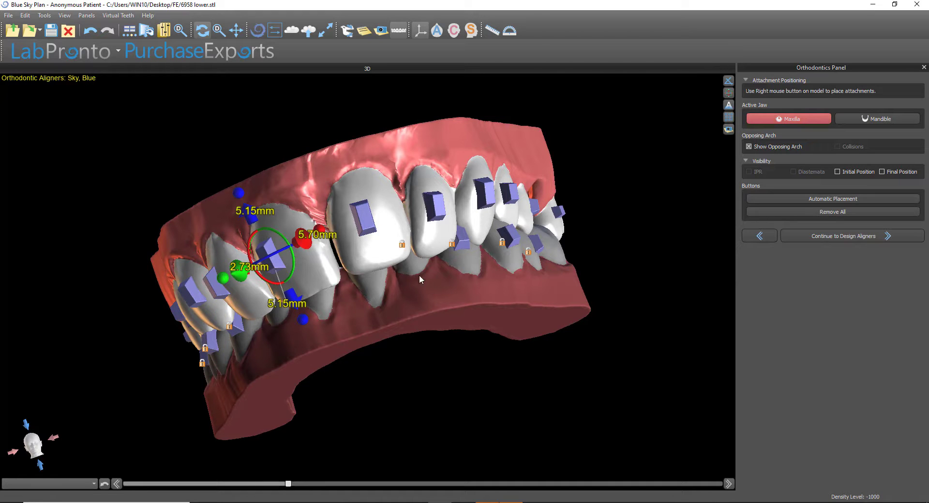
drag(414, 312, 428, 205)
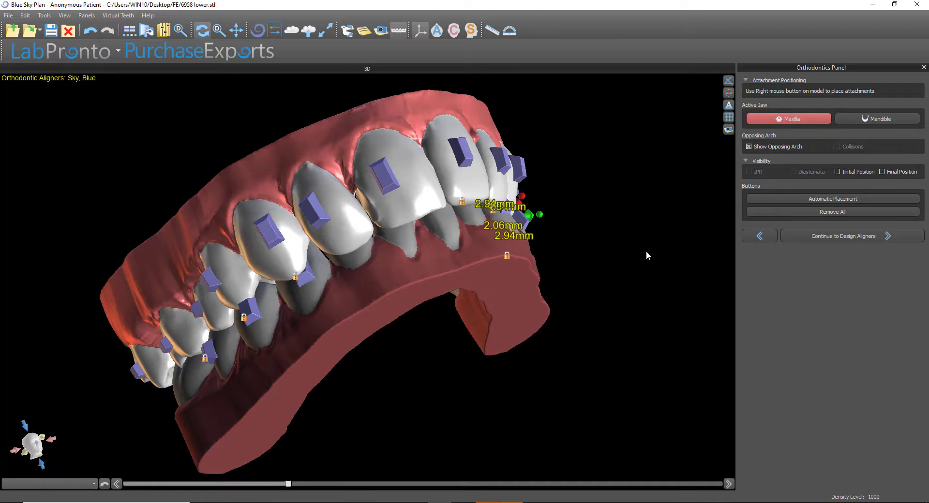
drag(646, 250, 507, 262)
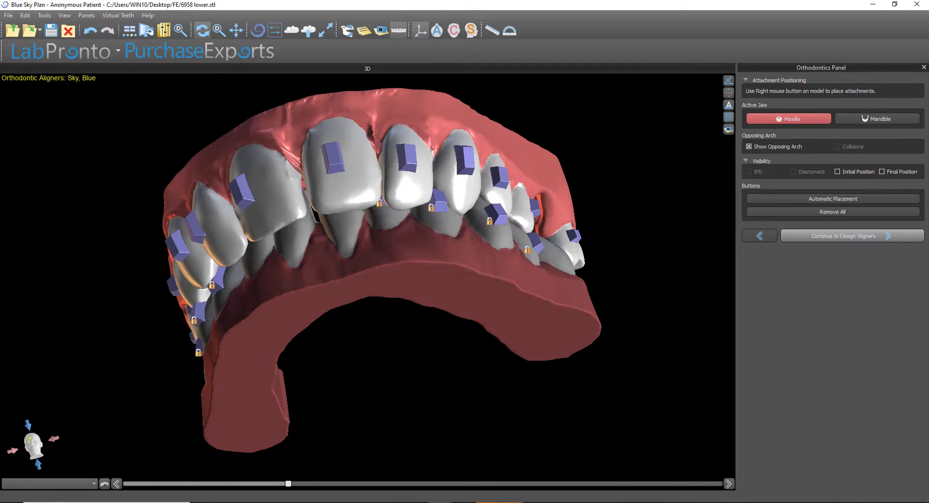
drag(330, 441, 388, 439)
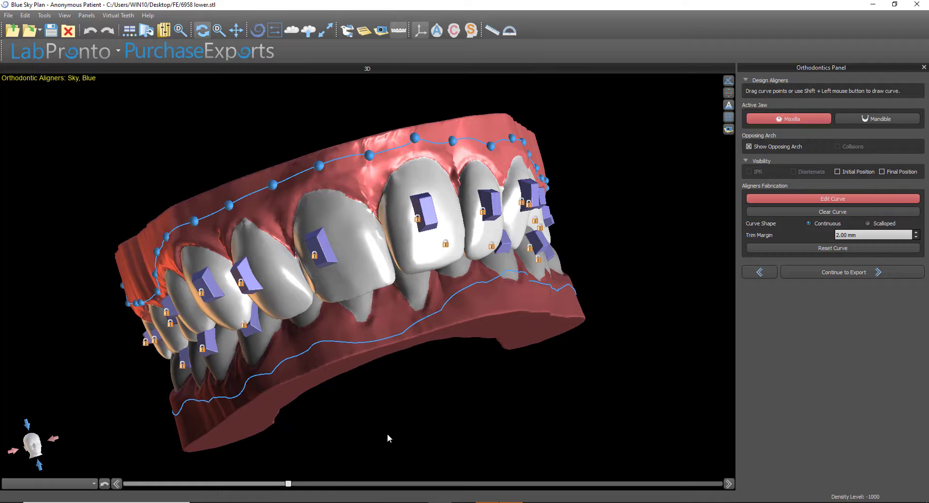
Step: Hide the opposing arch and inspect the maxillary trim curve around the buccal, lingual and occlusal sides
click(748, 147)
drag(490, 391, 382, 98)
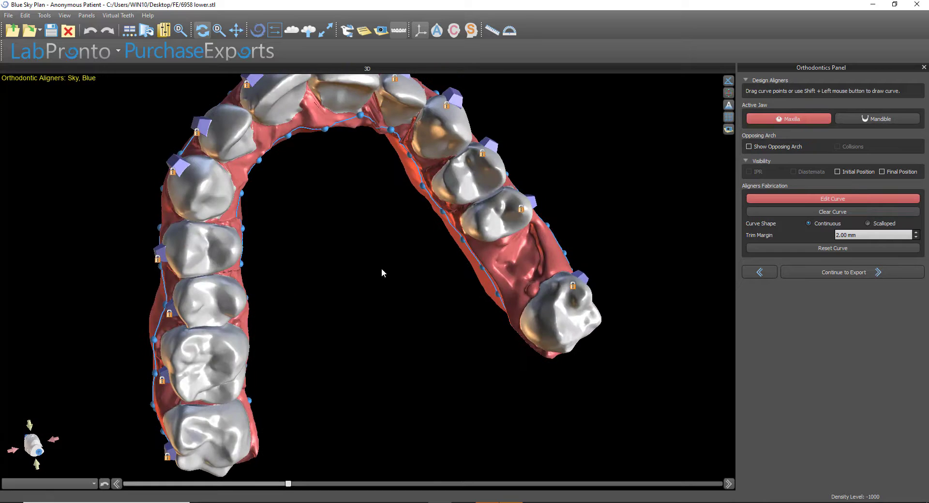
drag(382, 269, 346, 442)
drag(407, 400, 418, 390)
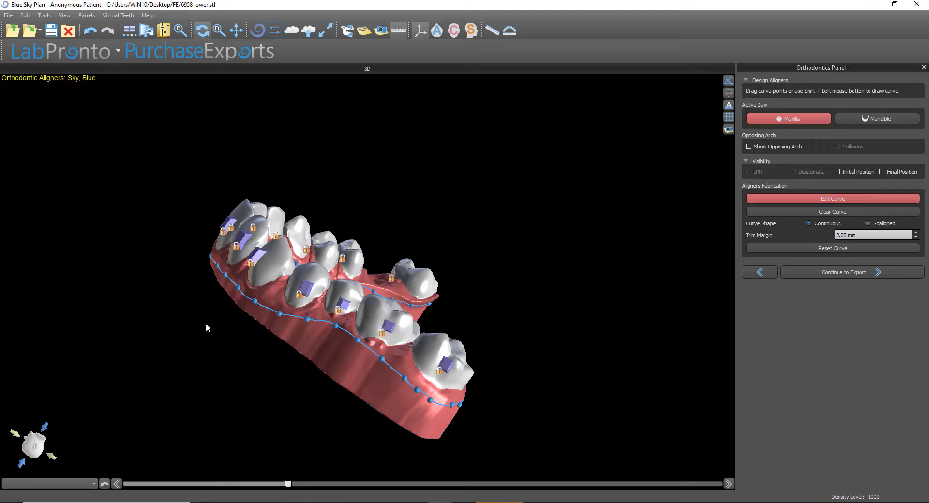
drag(205, 324, 351, 397)
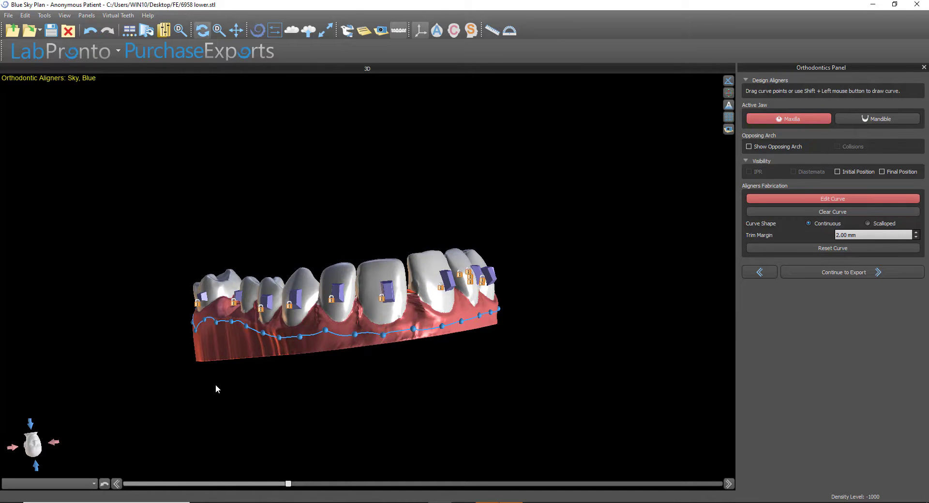
drag(216, 384, 337, 390)
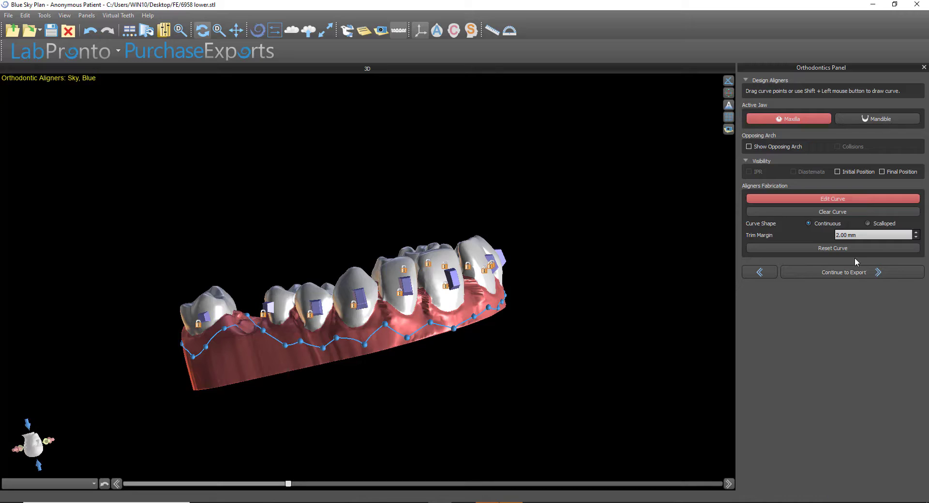
Step: Set the maxillary trim margin to 1.00 mm, reset the curve and check its new path around the arch
click(916, 233)
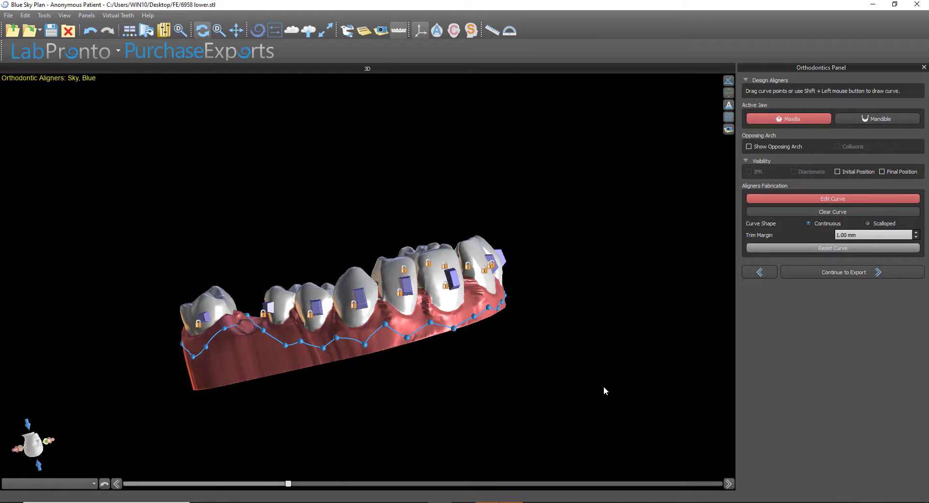
drag(629, 366, 394, 340)
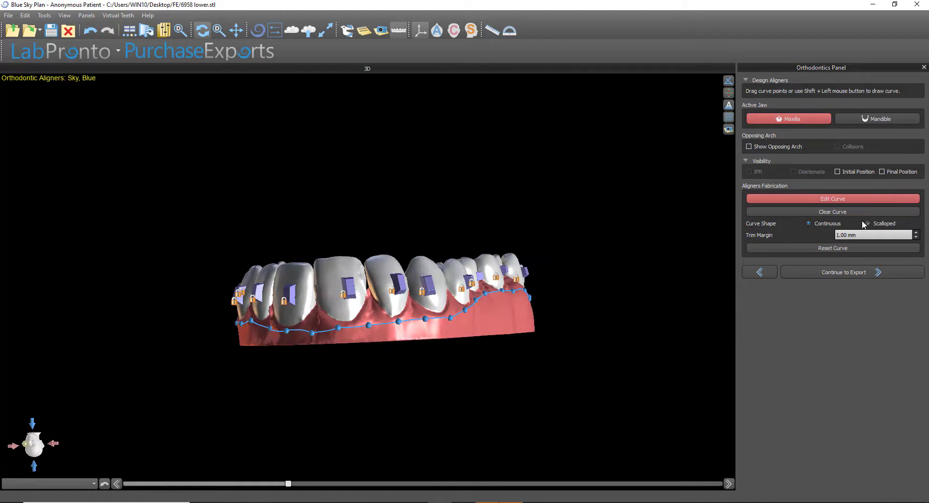
drag(649, 226, 409, 301)
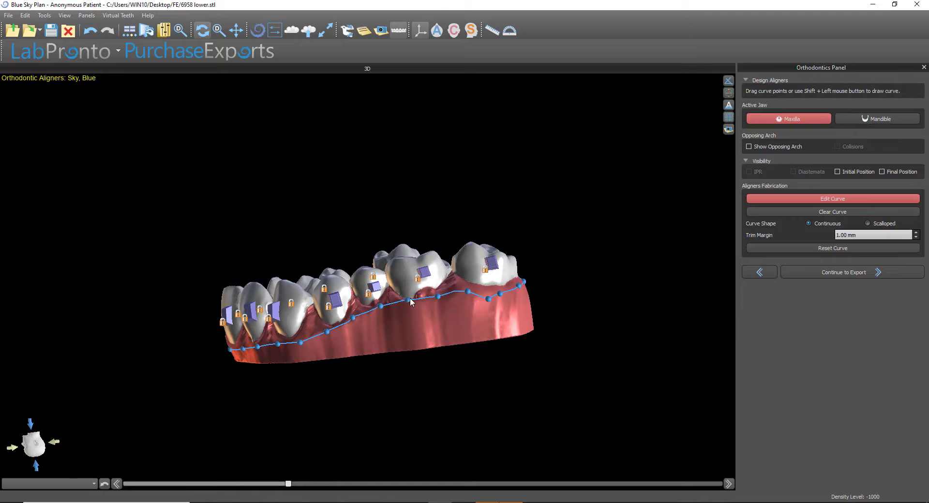
drag(593, 282, 62, 417)
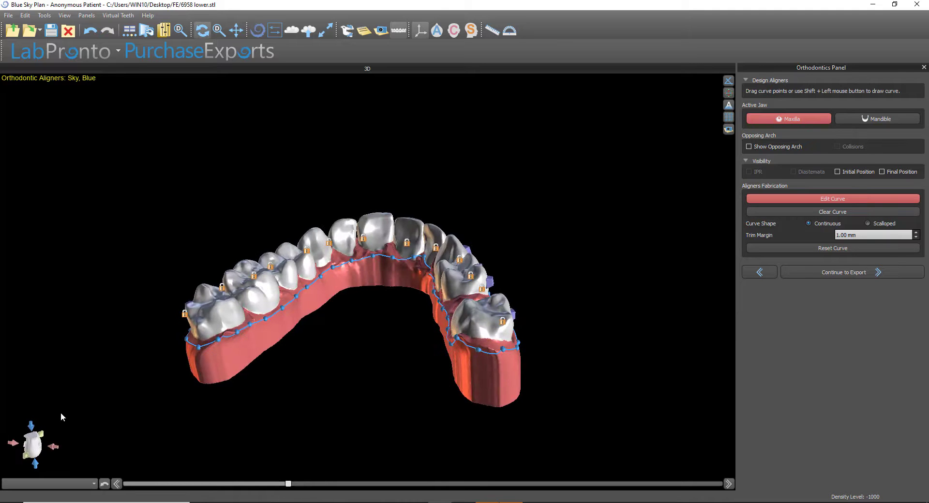
Step: Move the two maxillary curve points that run too high behind the central incisors down onto the lingual gingiva
drag(595, 380, 349, 465)
right_drag(349, 466, 392, 290)
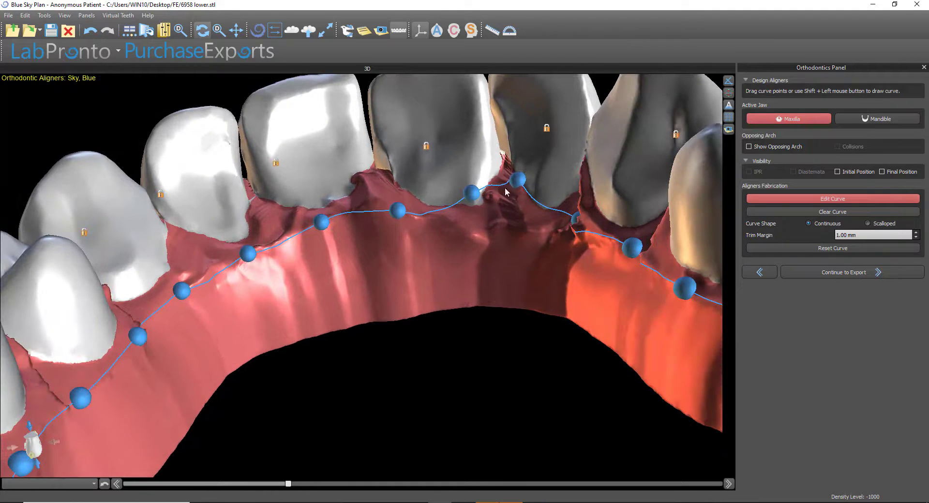
drag(518, 181, 473, 212)
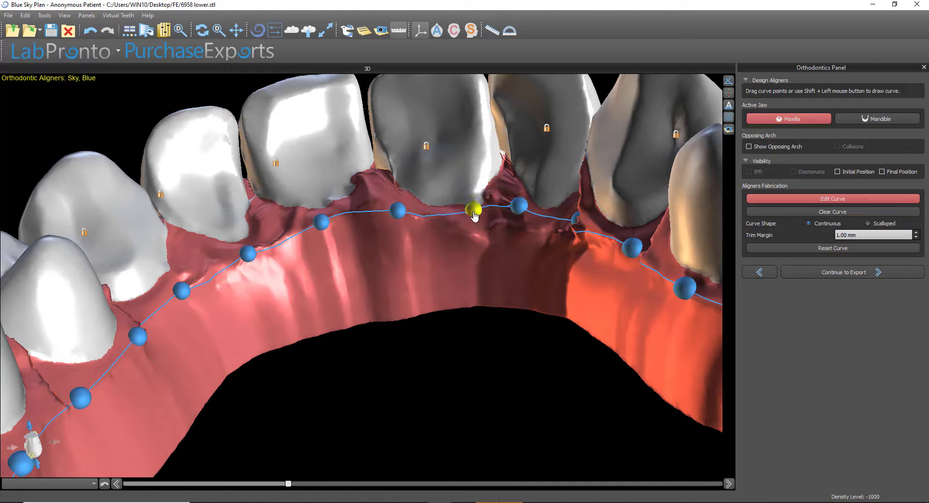
right_drag(476, 286, 512, 434)
drag(512, 433, 218, 369)
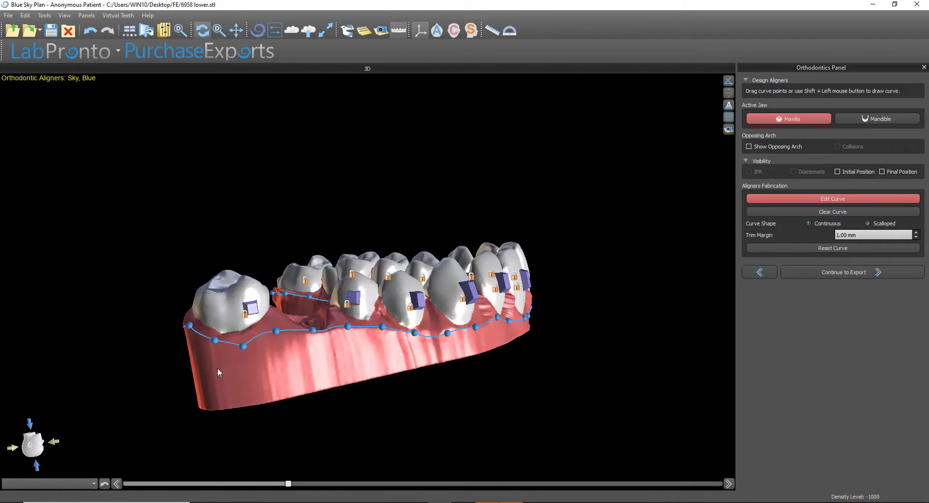
drag(624, 341, 498, 350)
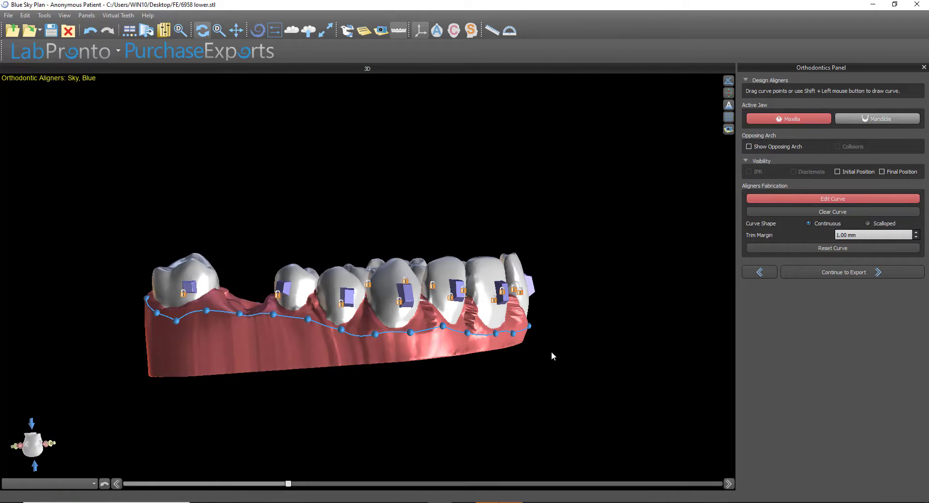
Step: Make the mandible the active jaw, set its trim margin to 1.00 mm and reset the curve
drag(528, 386, 503, 301)
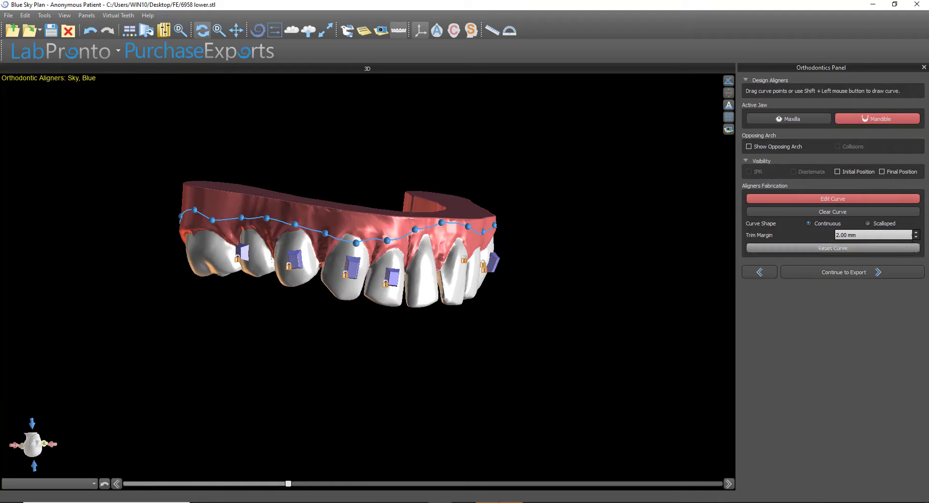
click(915, 238)
click(916, 238)
drag(626, 347, 409, 306)
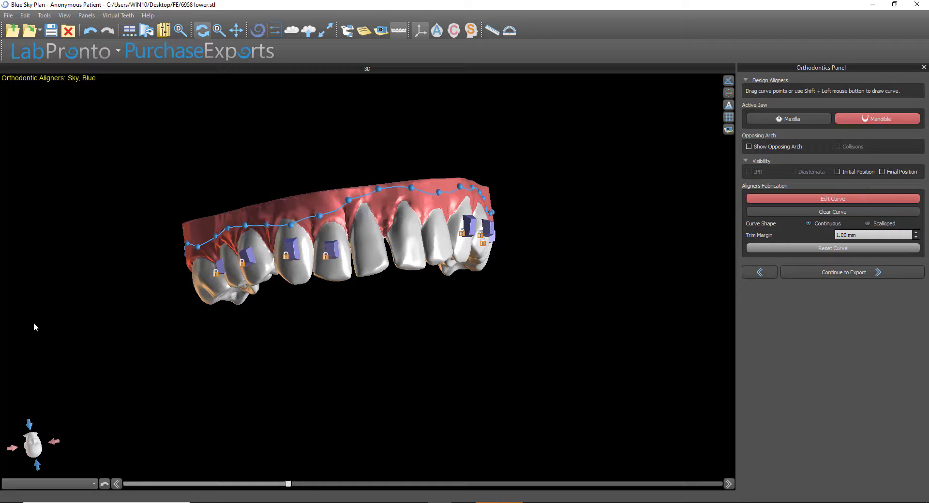
Step: Shift the mandibular curve point at the canine clear of the tooth onto the gingiva and continue to the export stage
drag(32, 322, 497, 351)
drag(309, 354, 409, 394)
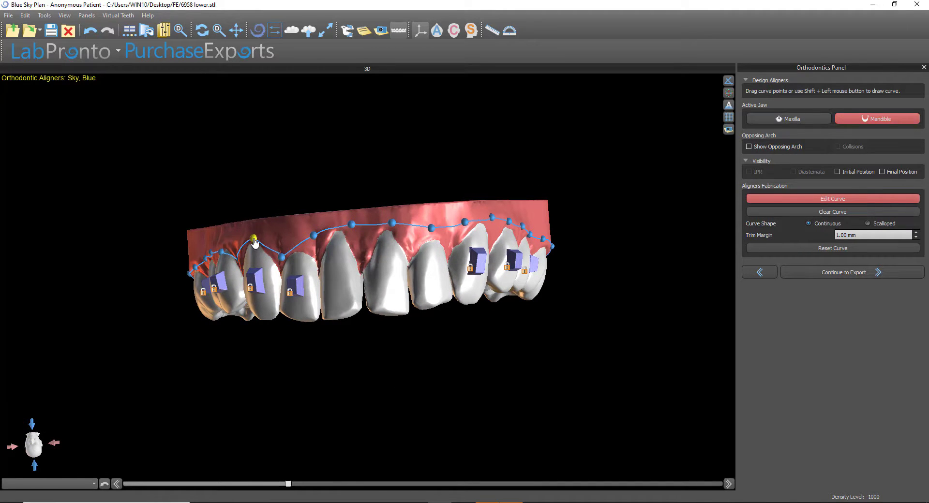
drag(253, 242, 327, 315)
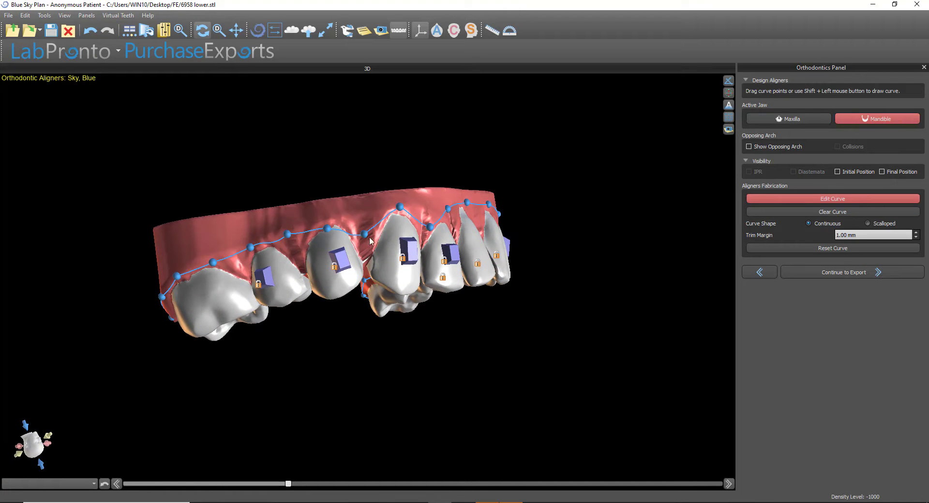
drag(532, 290, 479, 425)
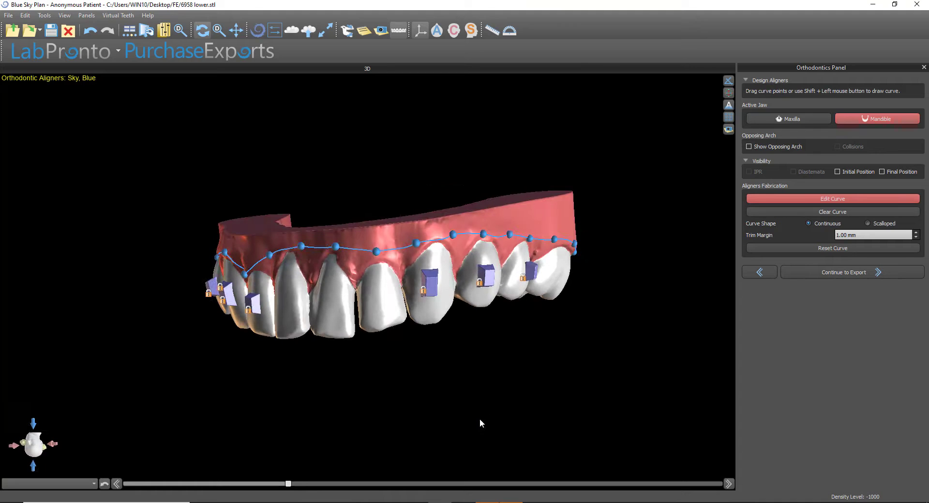
click(828, 273)
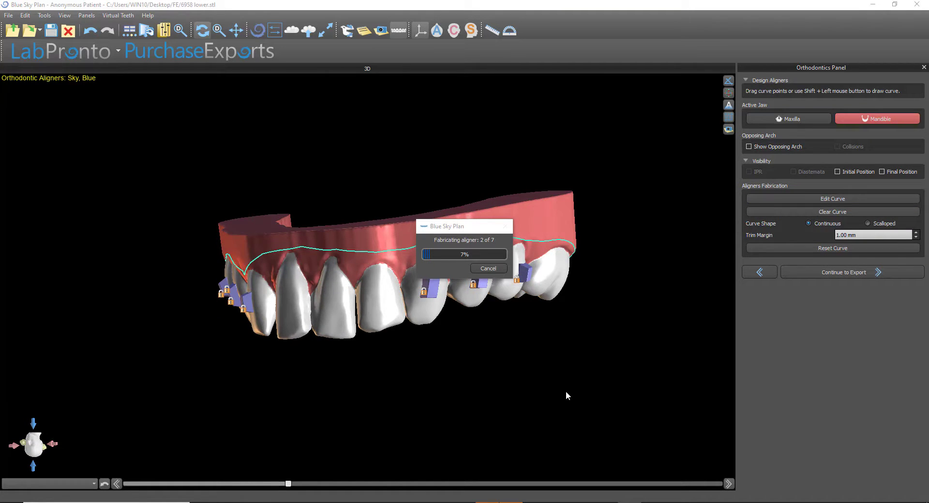
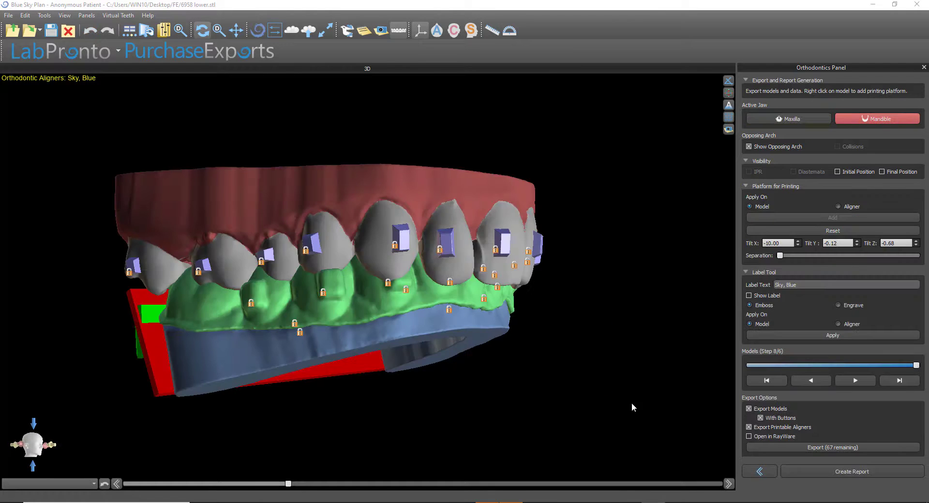
Step: Hide the opposing arch and view the mandibular model with its fabricated aligner from several sides
drag(632, 403, 582, 361)
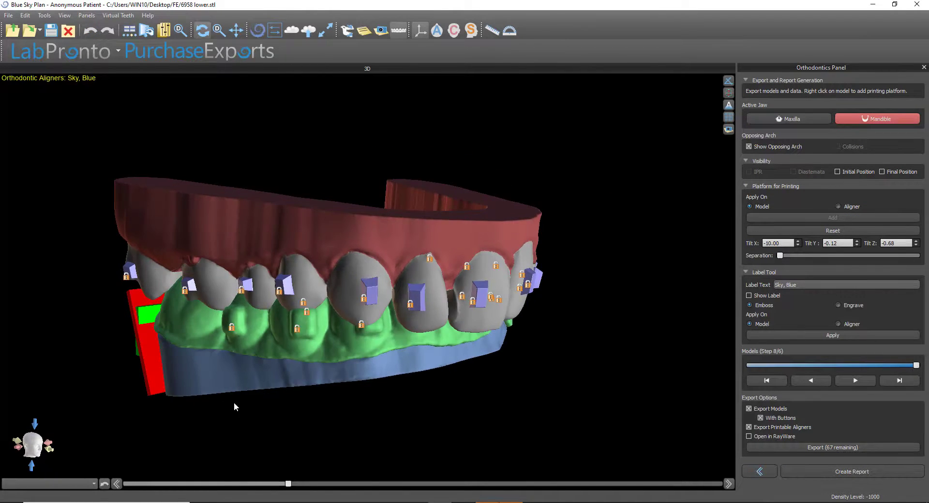
drag(234, 403, 244, 377)
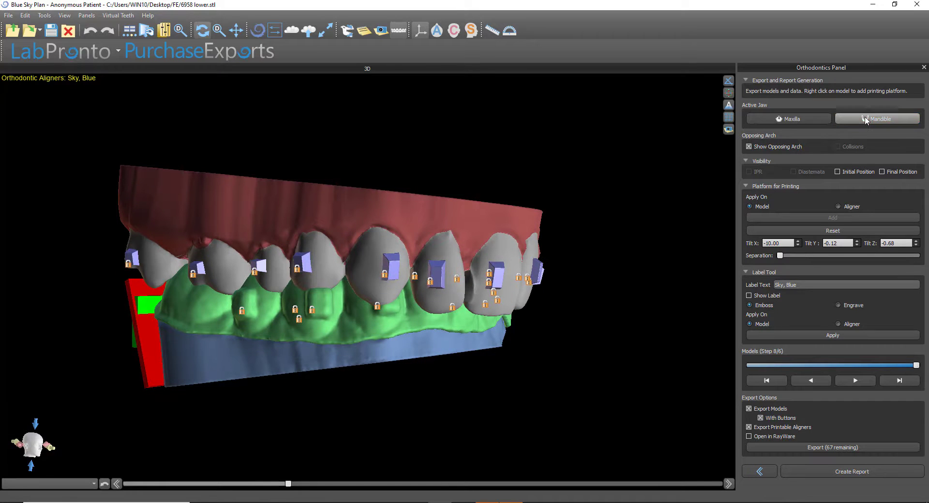
click(774, 146)
drag(573, 264, 453, 228)
drag(573, 221, 479, 234)
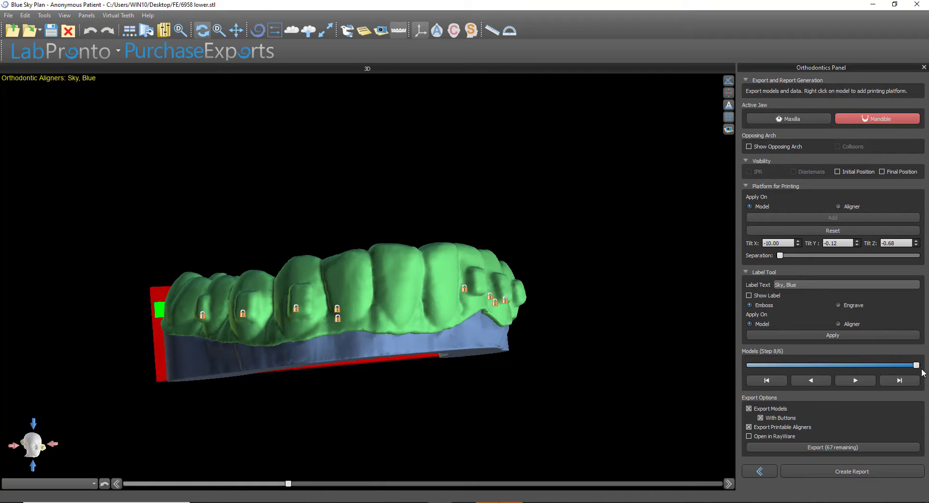
Step: Examine the final-step mandibular aligner's attachment recesses and the printing platforms behind the model
mouse_move(916, 366)
mouse_down()
mouse_move(731, 362)
mouse_move(917, 366)
mouse_up()
drag(129, 423, 443, 372)
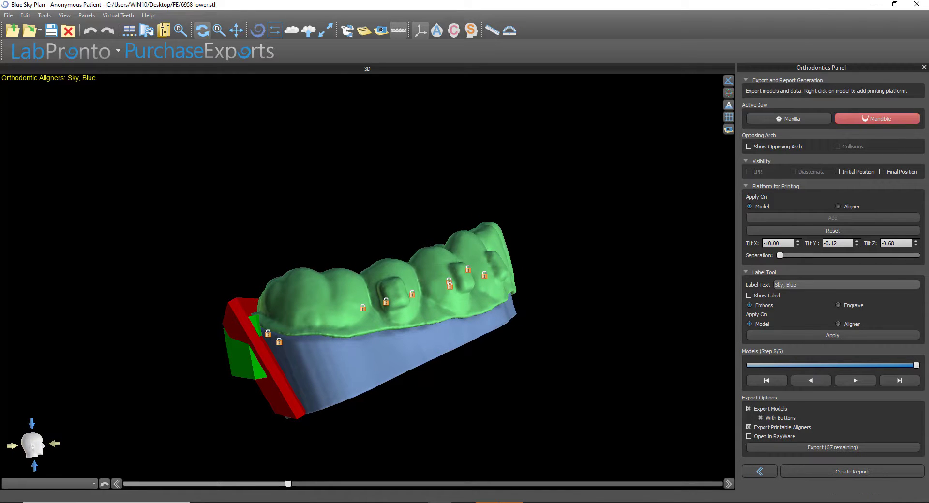
drag(443, 371, 614, 399)
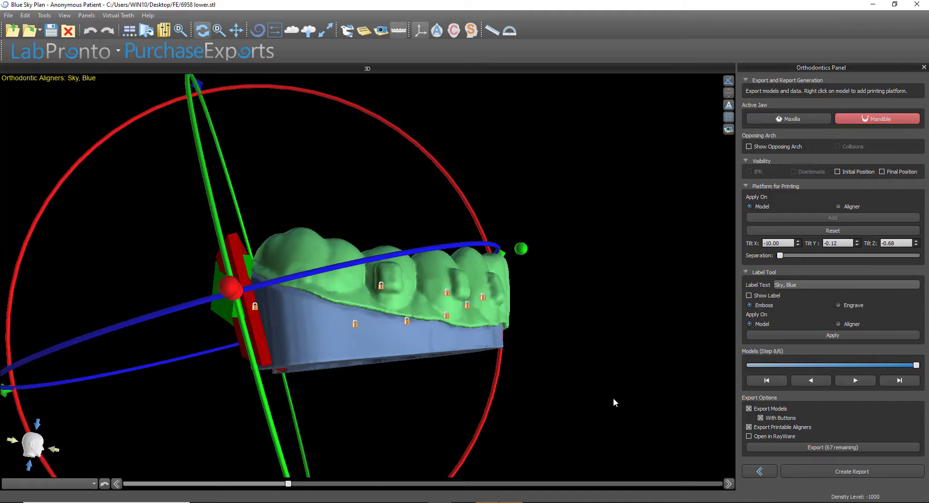
click(653, 372)
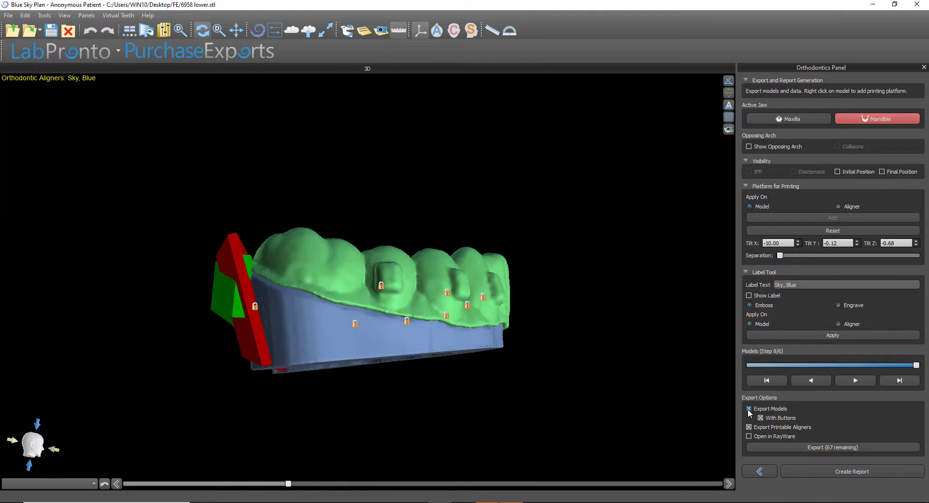
Step: Exclude the models from the export, keep the printable aligners and view the mandibular aligner with its platform
click(749, 410)
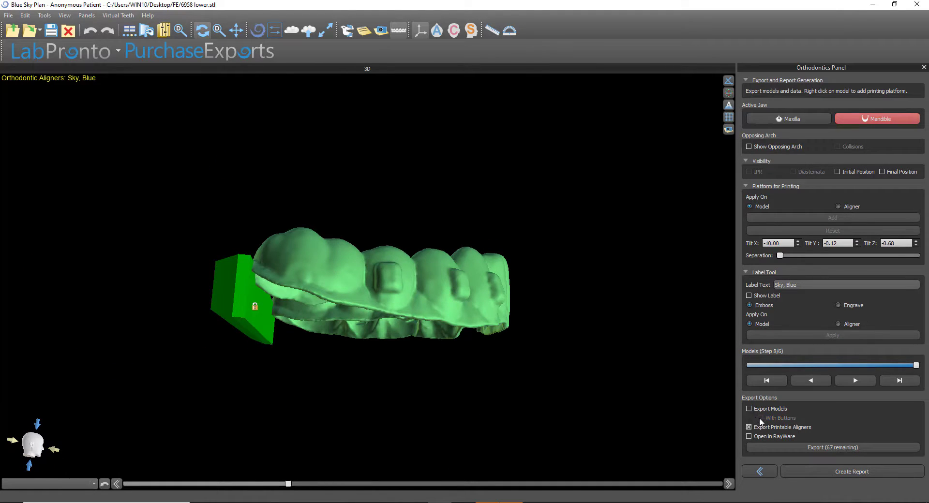
drag(432, 421, 630, 423)
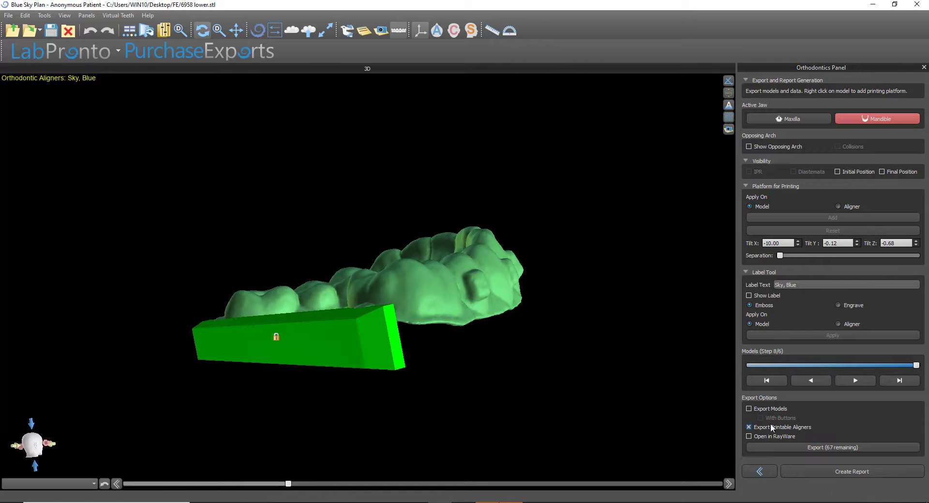
drag(367, 426, 425, 387)
Step: Unlock the mandibular aligner's printing platform and shift it slightly toward the posterior ends of the aligner
right_click(425, 382)
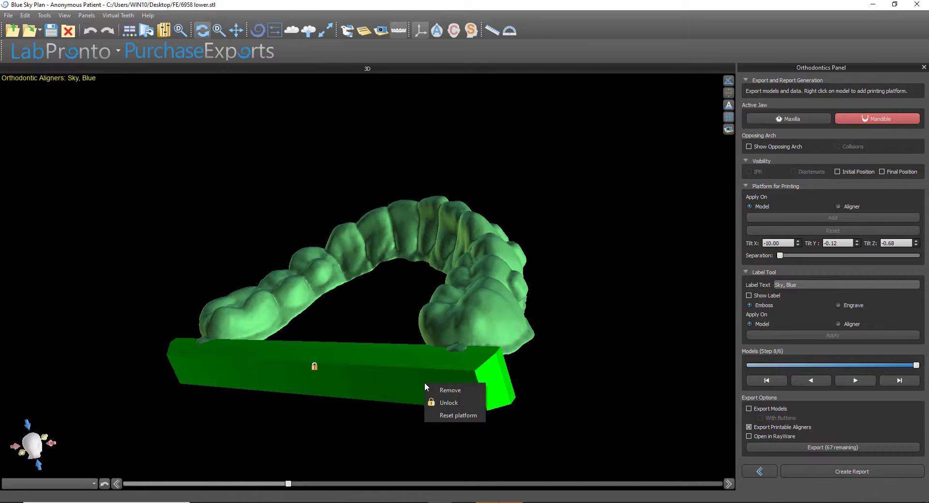
click(428, 407)
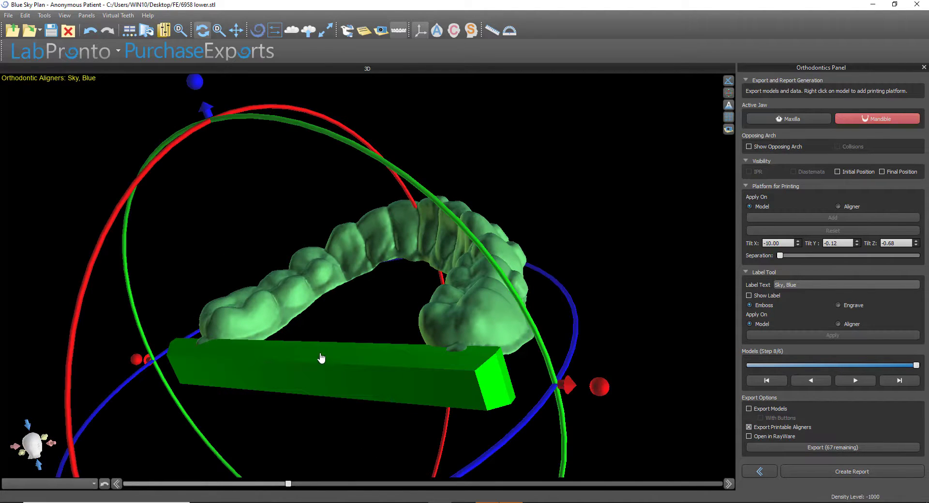
scroll(262, 242, down, 1)
drag(232, 139, 223, 116)
drag(599, 269, 396, 342)
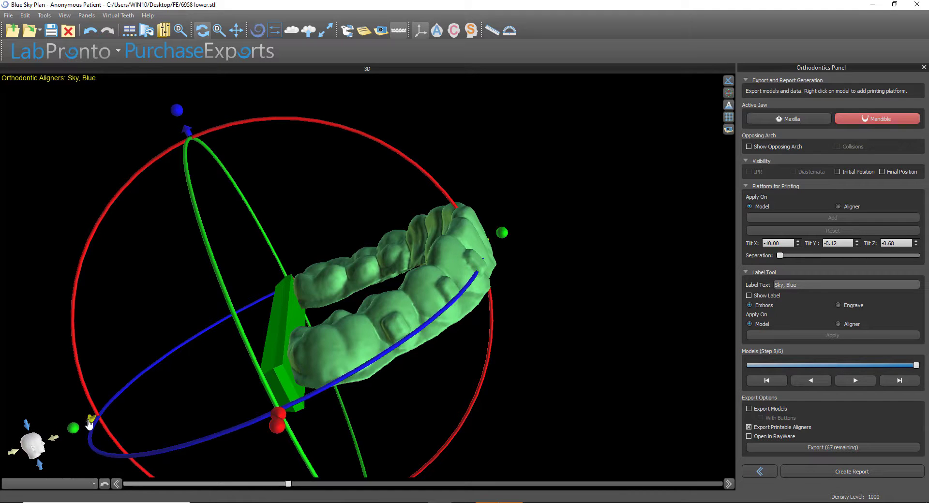
drag(91, 421, 93, 425)
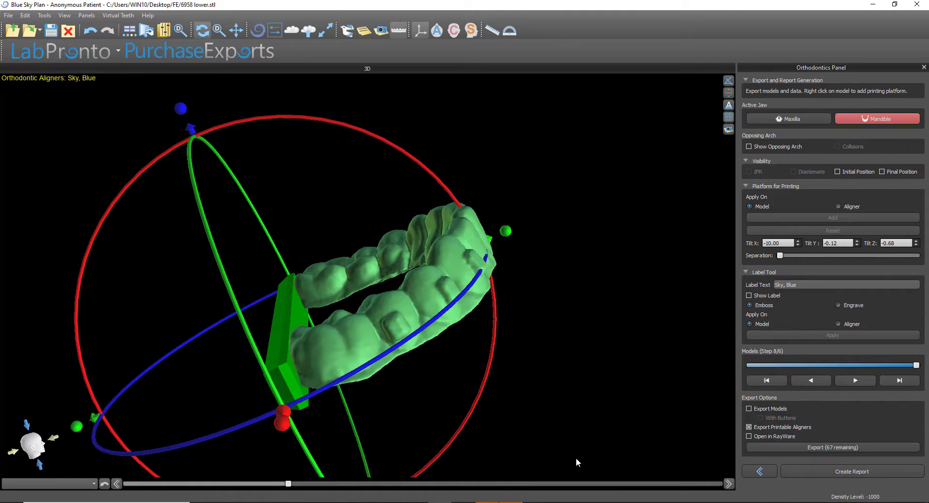
Step: Fine-tune the position and rotation of the aligner's printing platform against both posterior ends, checking the contact from underneath
drag(576, 458, 338, 354)
drag(183, 423, 180, 425)
drag(493, 424, 403, 355)
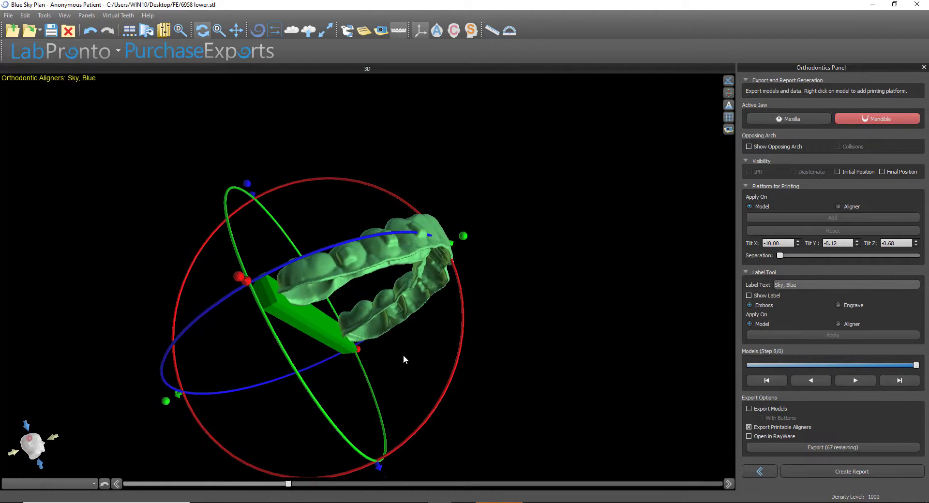
drag(182, 396, 177, 401)
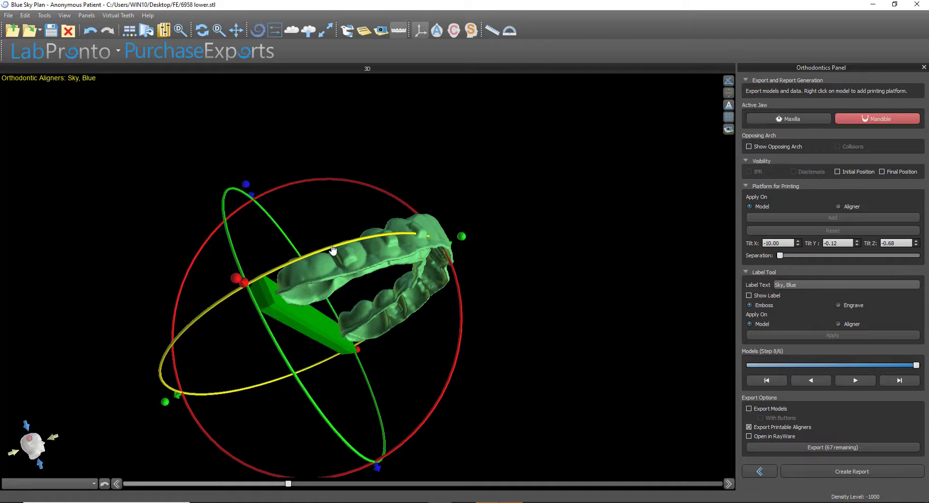
drag(333, 250, 331, 250)
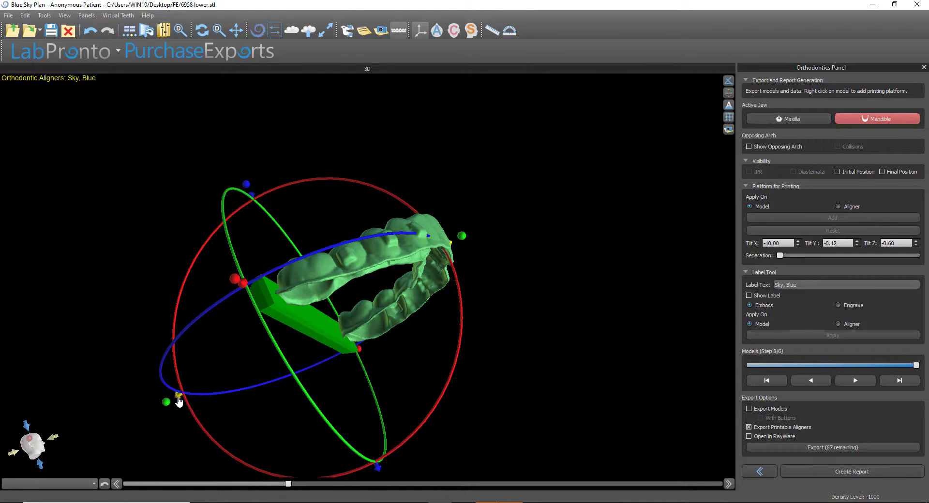
drag(179, 401, 179, 401)
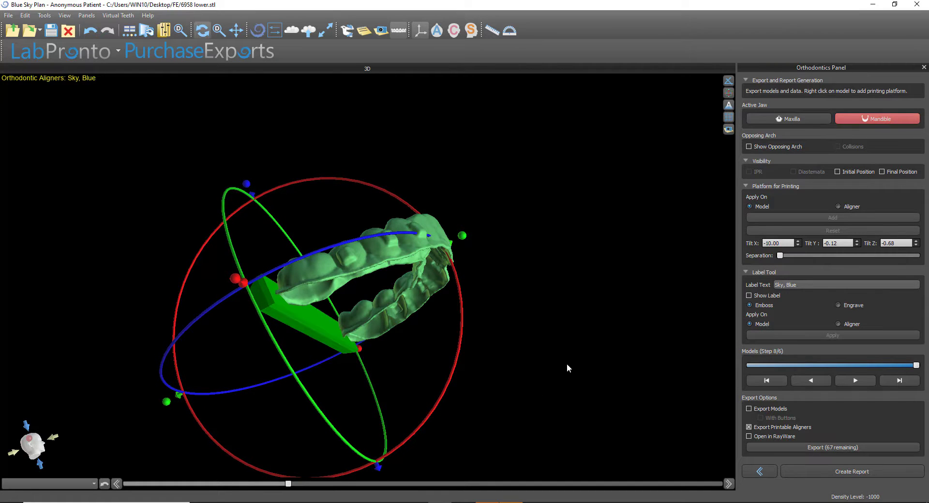
Step: Fine-tune the position of the mandibular aligner's printing platform and shorten it to the width of the aligner's posterior ends
drag(567, 364, 314, 312)
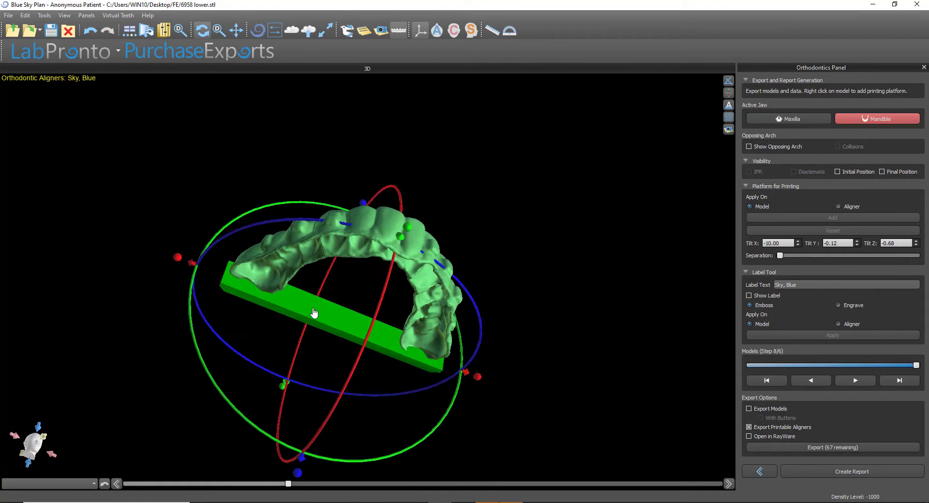
drag(180, 260, 180, 259)
drag(624, 315, 497, 243)
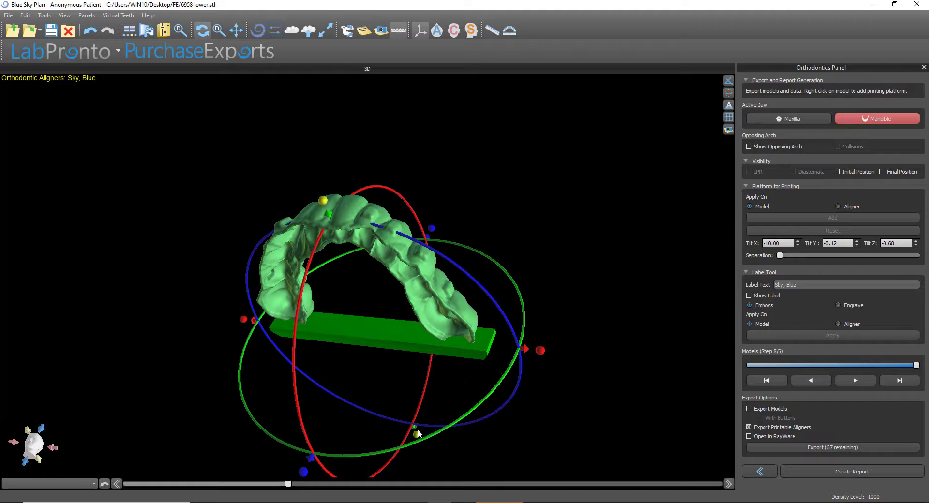
drag(415, 431, 419, 432)
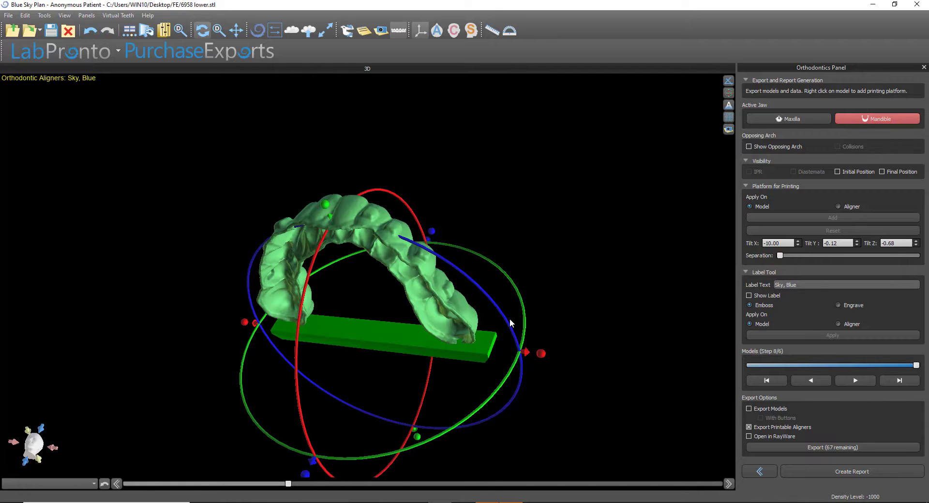
drag(510, 323, 511, 329)
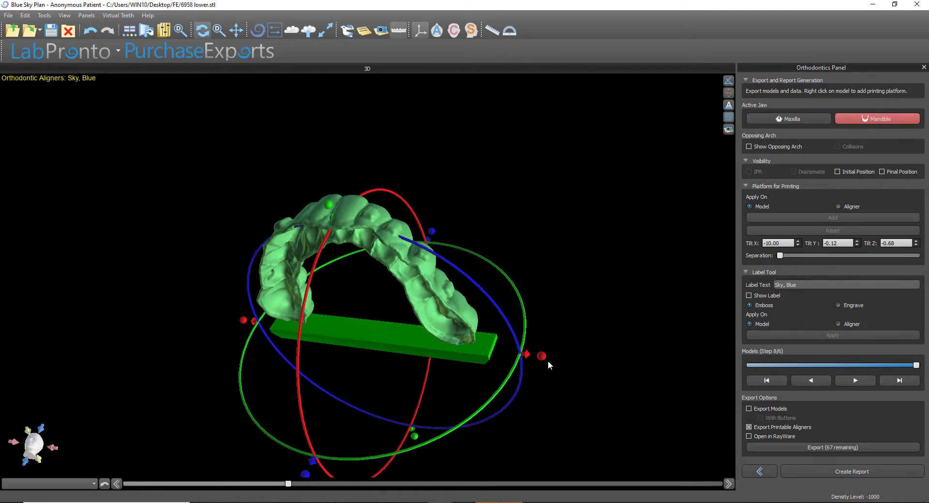
drag(548, 364, 531, 353)
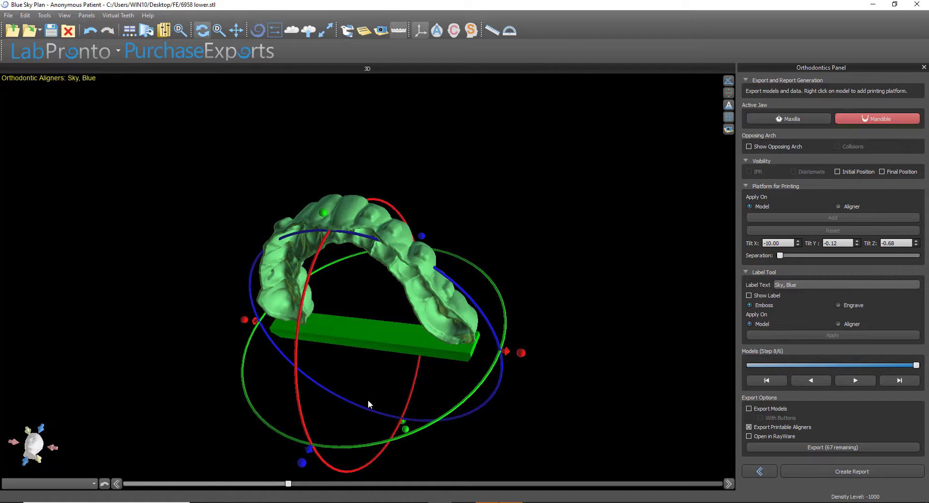
drag(368, 401, 309, 314)
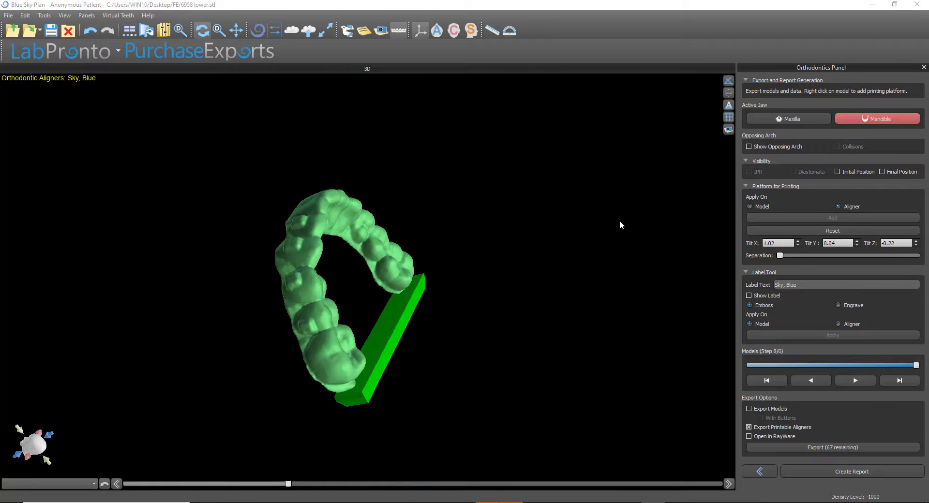
Step: Tilt the mandibular aligner's printing platform and set its Tilt X to 15
drag(521, 363, 506, 379)
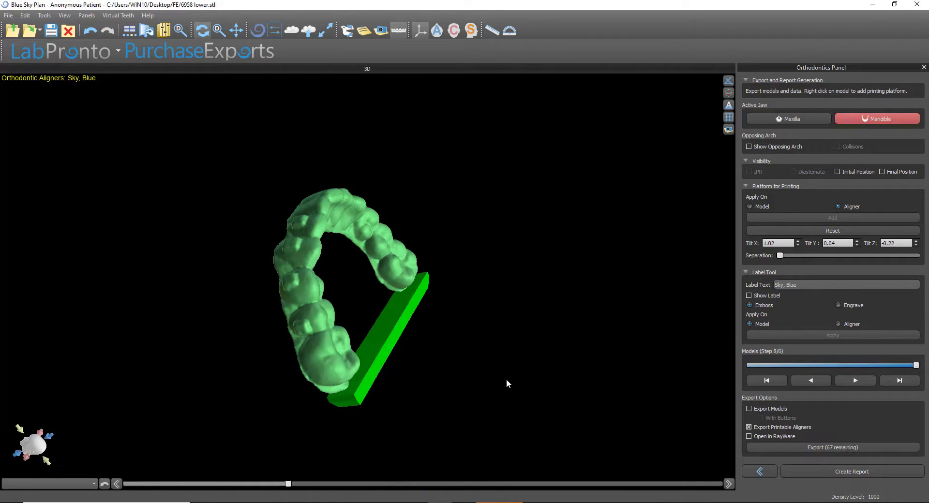
click(773, 243)
mouse_move(375, 343)
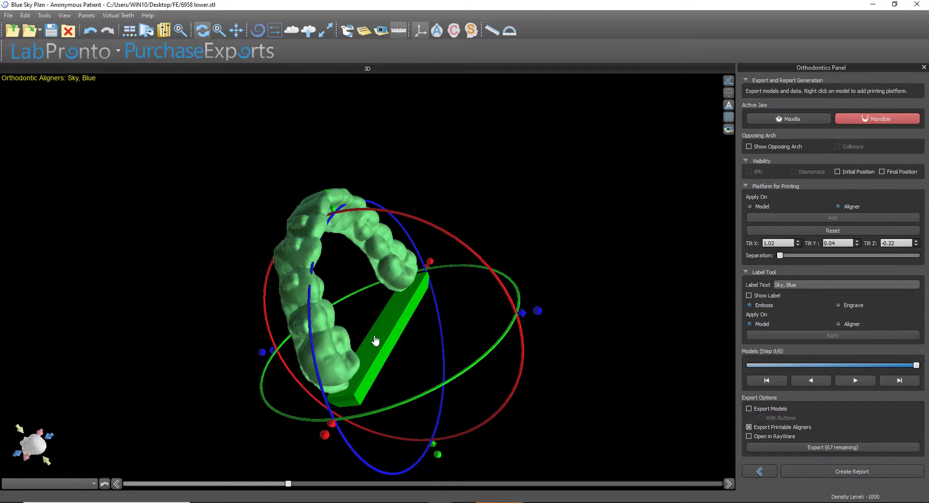
drag(522, 373, 506, 347)
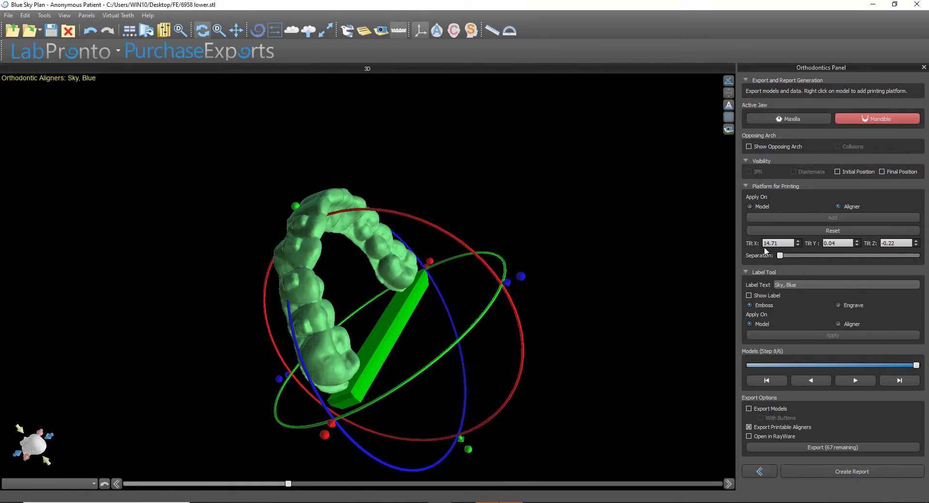
drag(785, 244, 752, 243)
text(15)
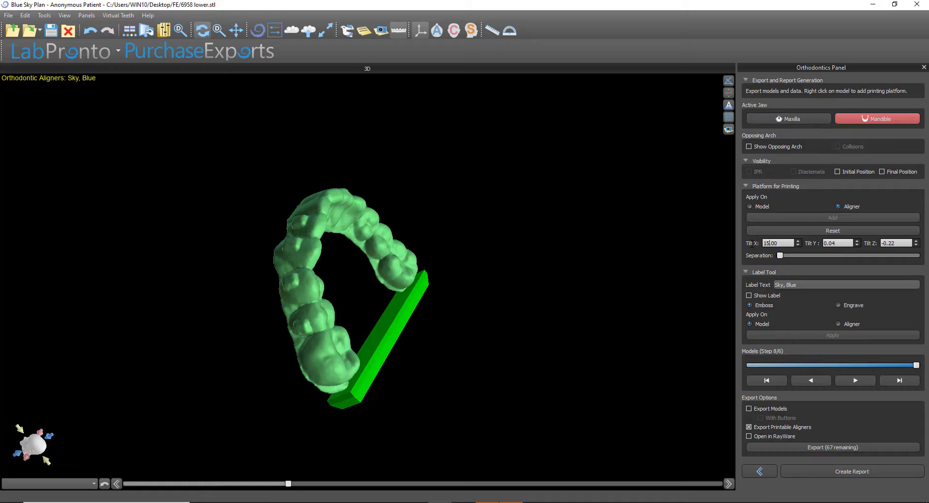
key(Return)
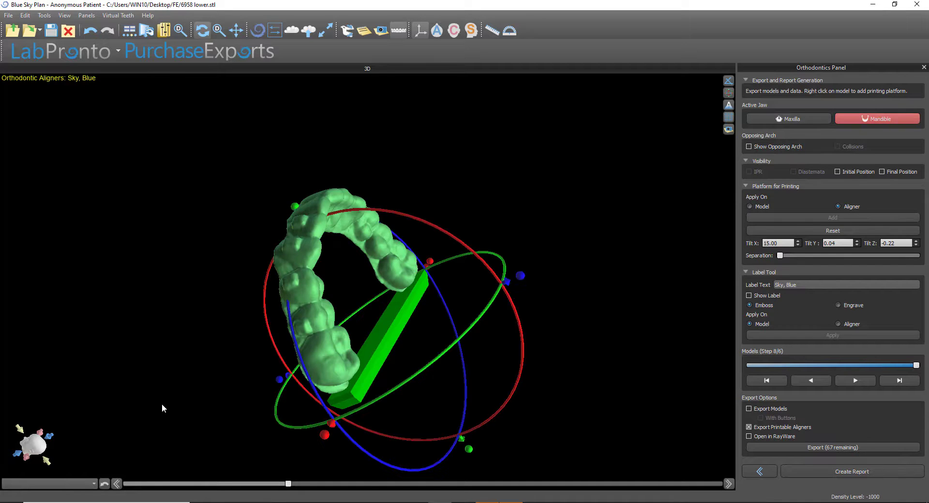
Step: Check the tilted aligner platform from the side and rotate it slightly to Tilt Y 0.25 and Tilt Z -1.01
drag(161, 404, 430, 299)
drag(614, 383, 499, 470)
drag(213, 213, 730, 239)
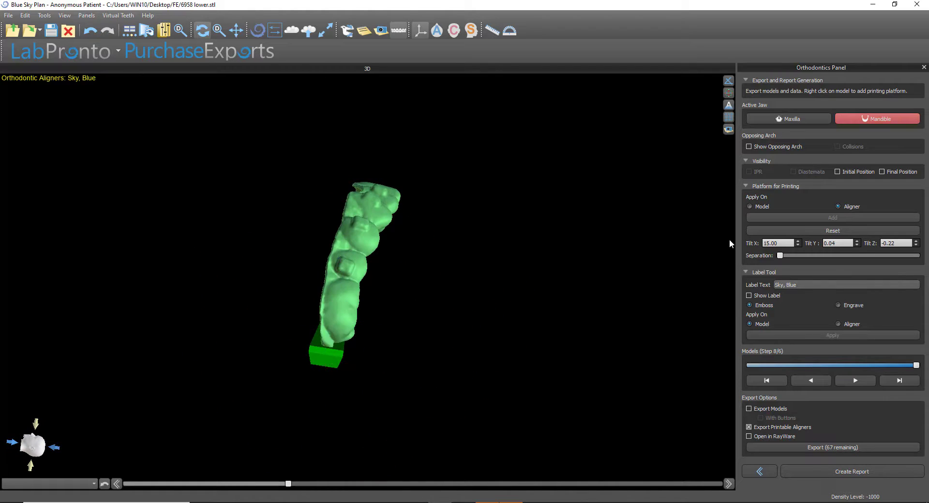
drag(586, 306, 408, 315)
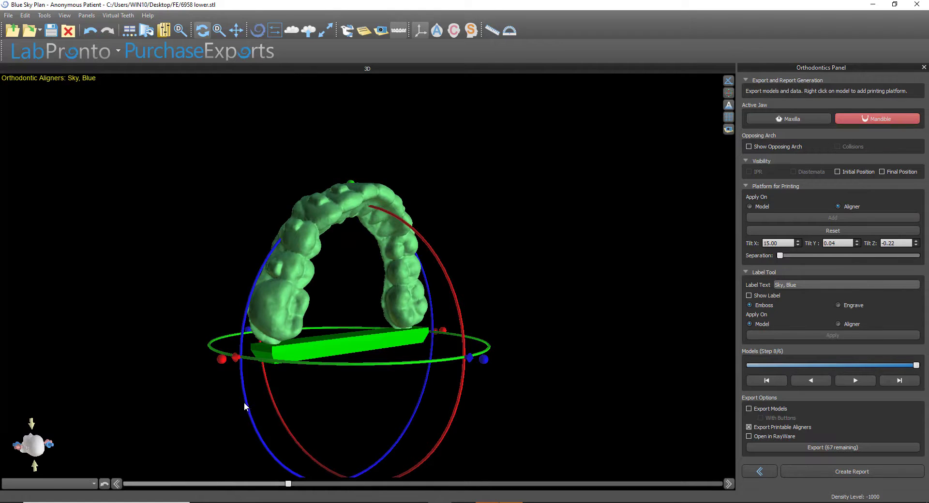
drag(246, 408, 248, 409)
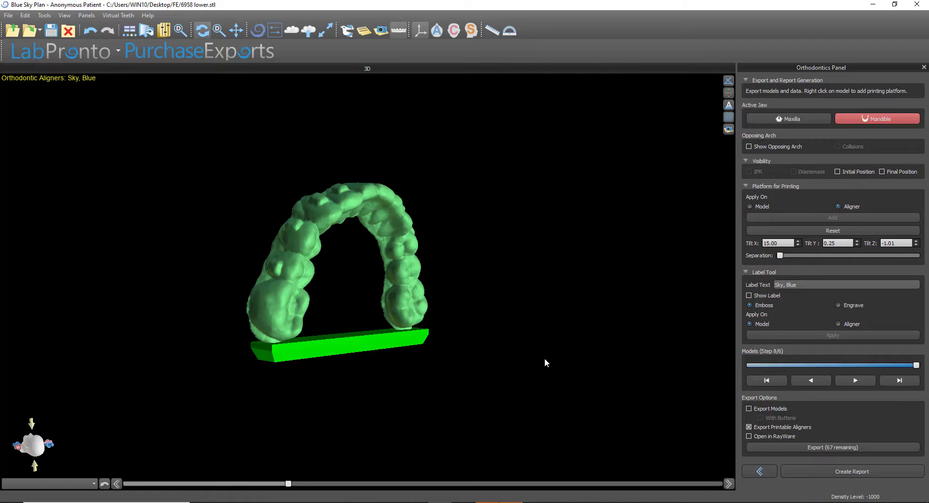
Step: Include the models with buttons in the export, leave out the printable aligners, and unlock the mandibular model's printing platform
click(750, 409)
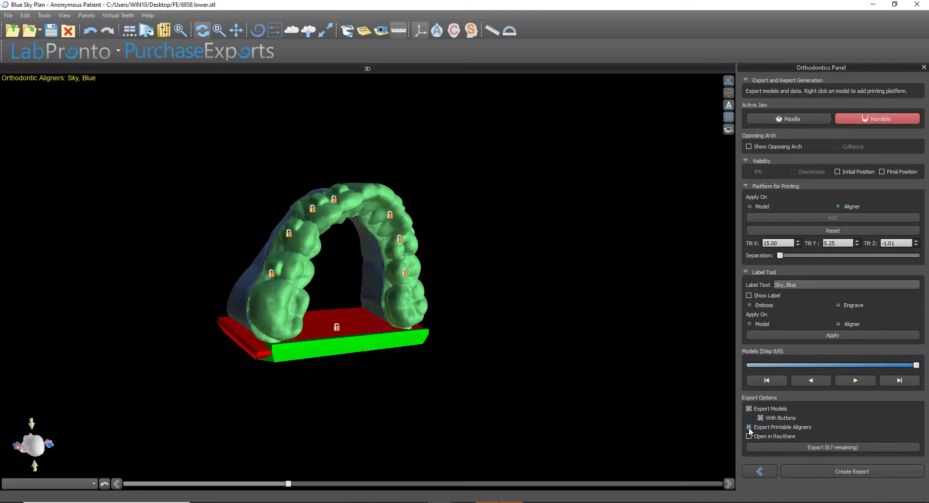
click(749, 428)
drag(504, 387, 336, 407)
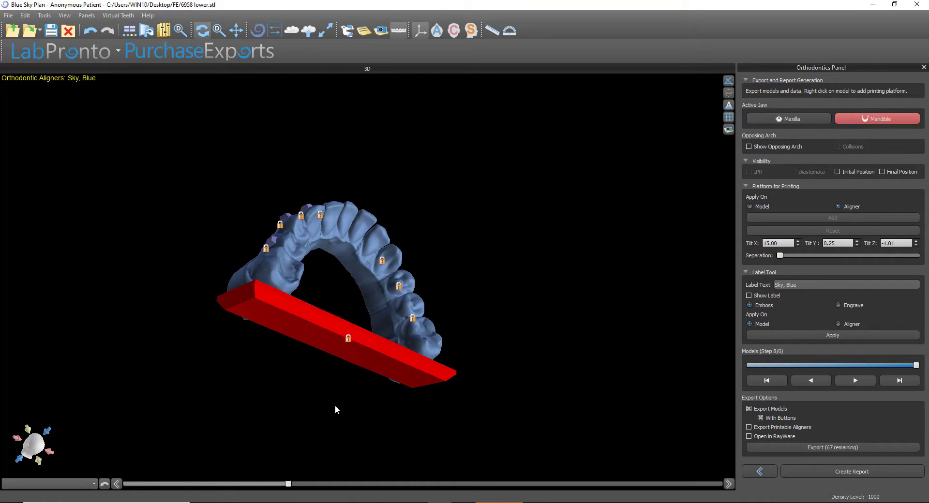
right_click(373, 358)
click(387, 375)
Step: Shorten the mandibular model's printing platform at both ends to match the width of the model's posterior ends
drag(333, 444, 539, 363)
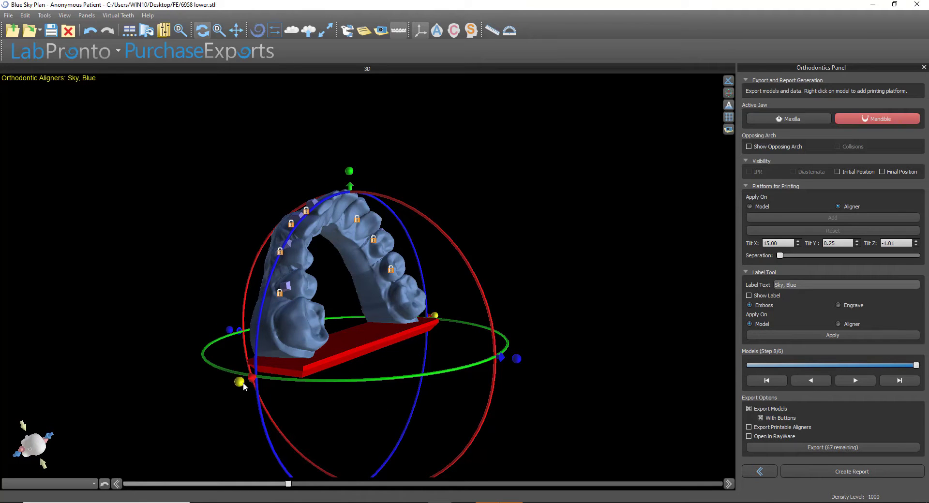
drag(241, 384, 248, 385)
drag(579, 324, 415, 329)
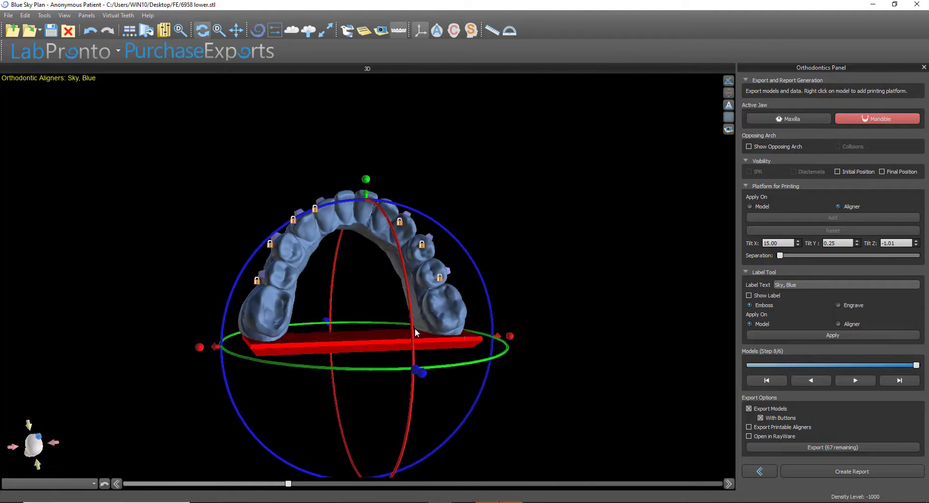
drag(511, 334, 501, 333)
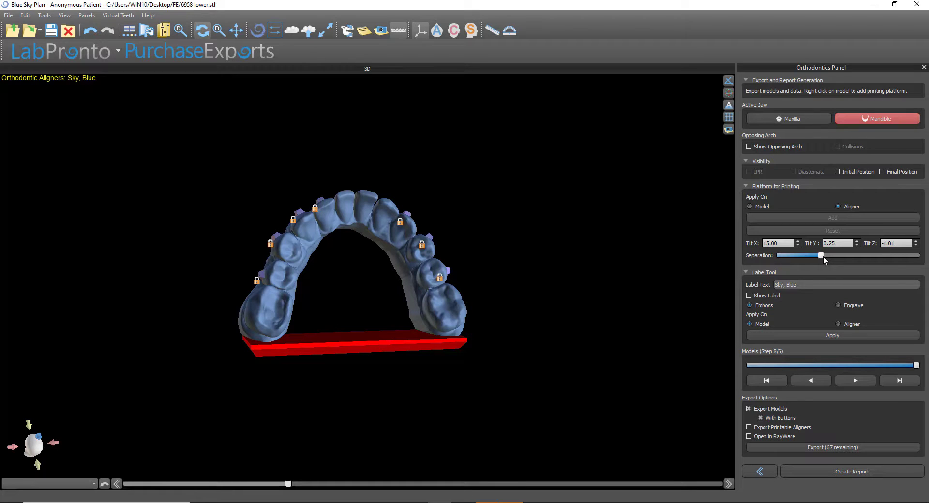
Step: Apply the platform settings to the model and increase the separation to split its platform into two blocks
drag(823, 255, 733, 251)
click(749, 206)
drag(780, 255, 826, 260)
drag(500, 391, 400, 316)
click(393, 276)
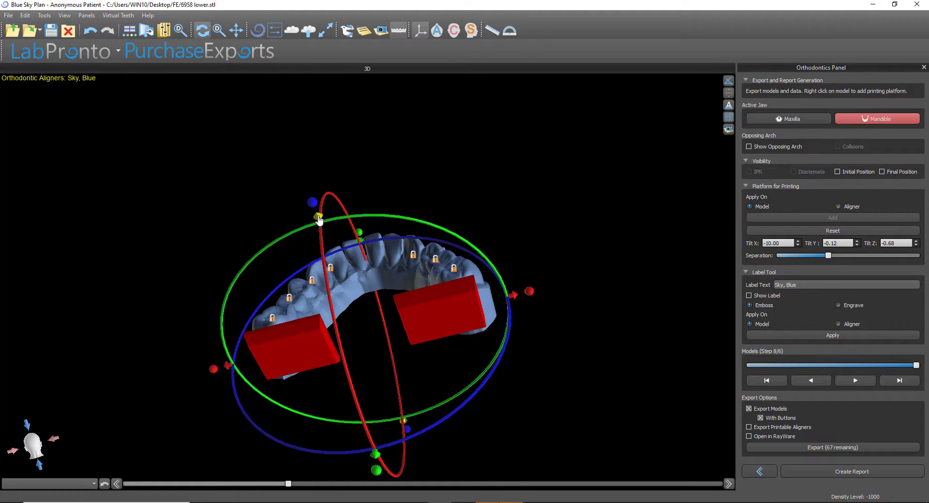
Step: Shift the split platform slightly toward the base of the mandibular model and check its contact with both posterior ends
drag(319, 219, 323, 225)
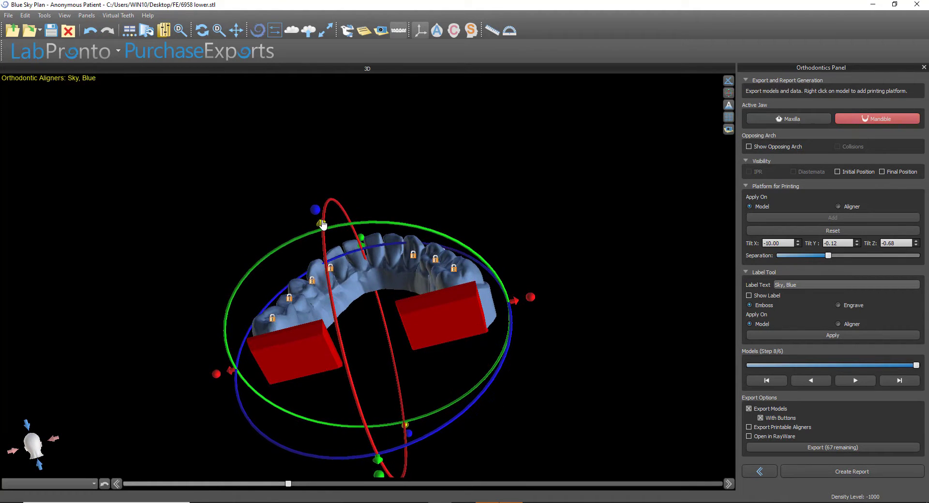
drag(92, 339, 304, 271)
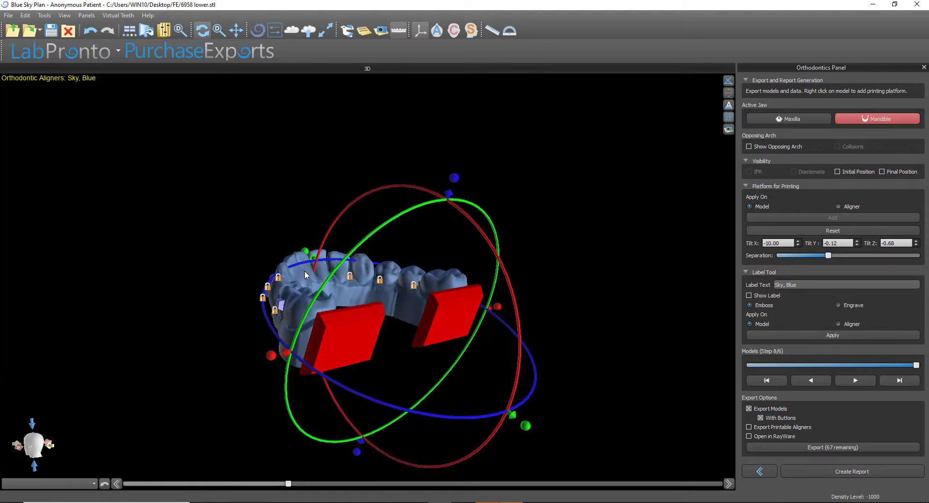
click(237, 284)
drag(236, 284, 430, 352)
click(778, 243)
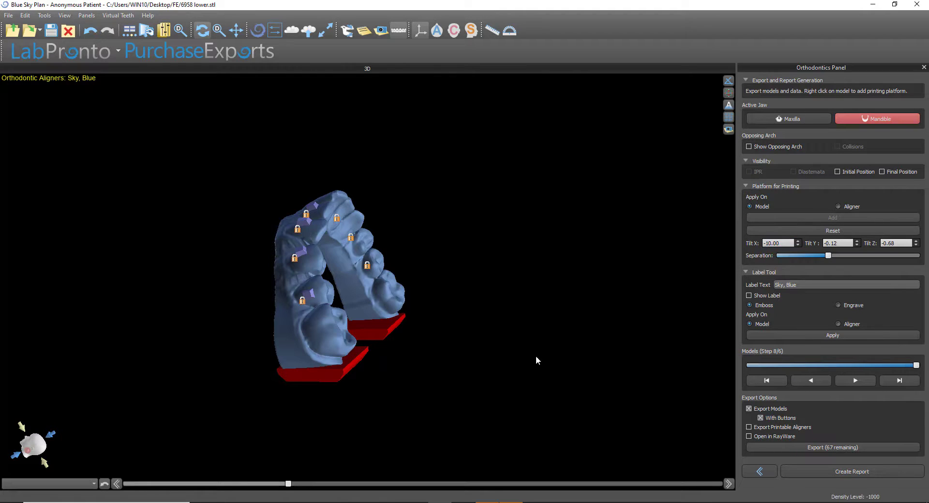
drag(536, 358, 341, 396)
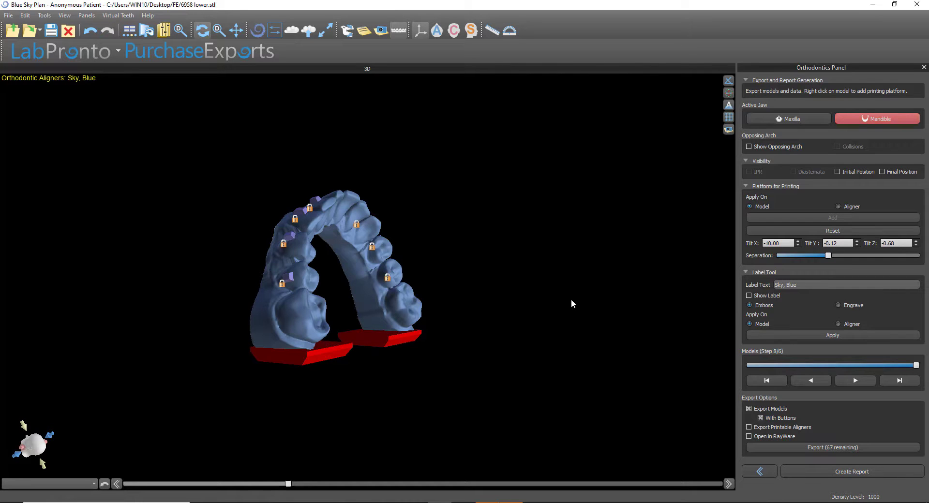
drag(571, 300, 517, 250)
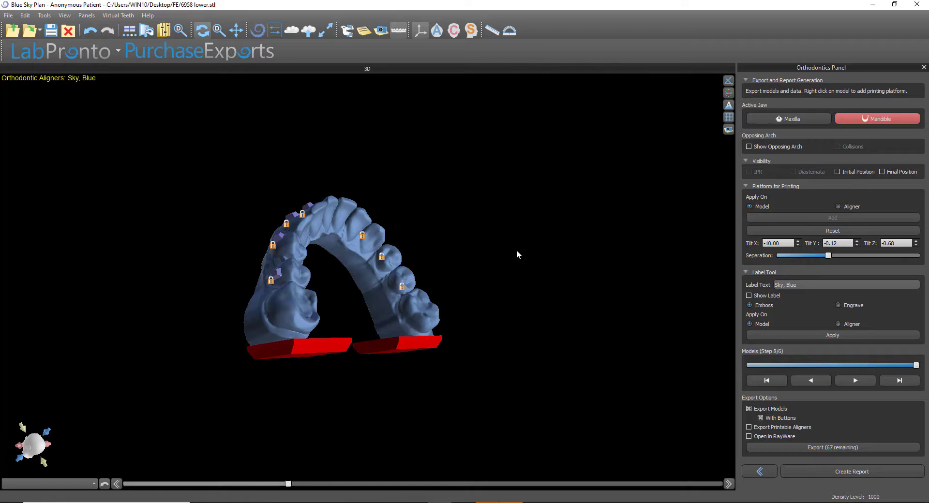
Step: Include the printable aligners in the export again and inspect the final-step aligner seated on its model from the side
click(774, 429)
drag(512, 438, 433, 429)
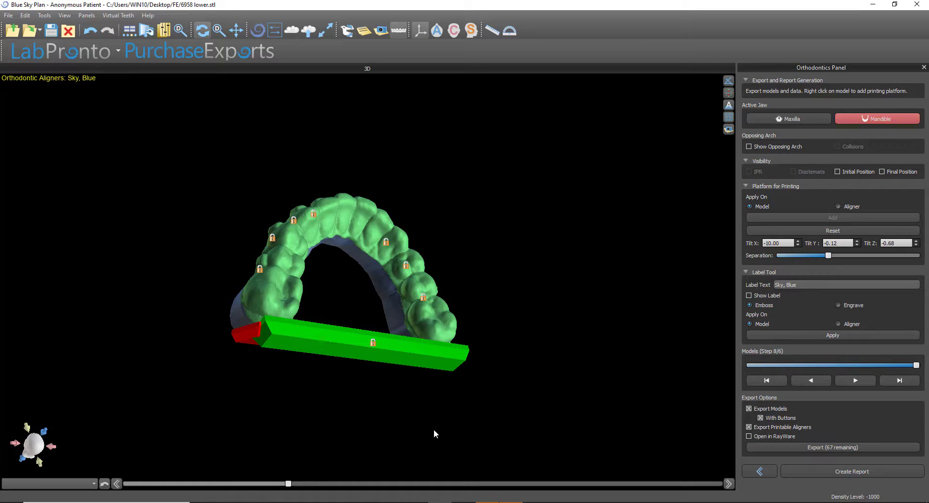
mouse_move(916, 365)
mouse_down()
mouse_move(740, 364)
mouse_move(922, 365)
mouse_up()
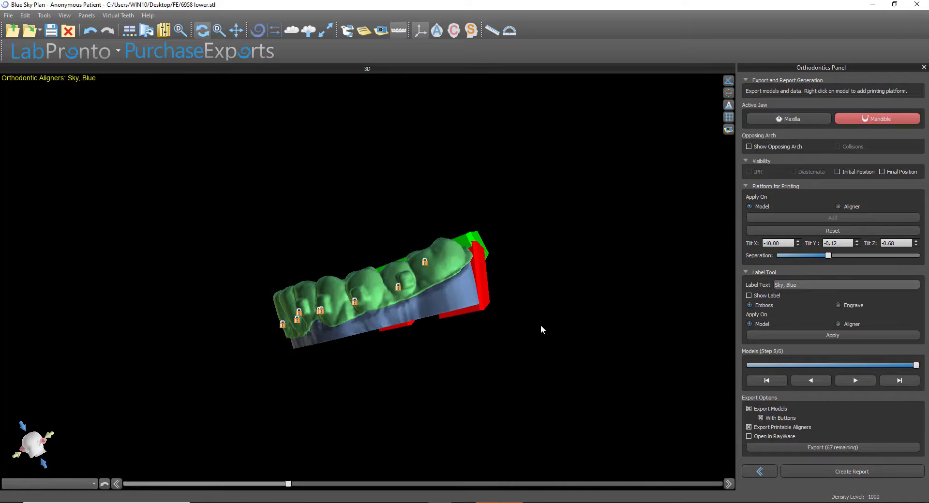
drag(545, 323, 540, 326)
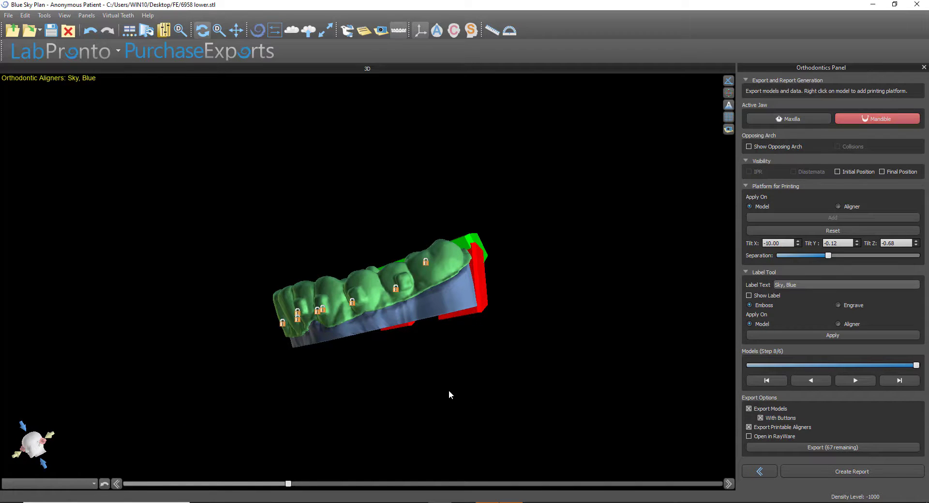
scroll(447, 382, up, 4)
click(442, 346)
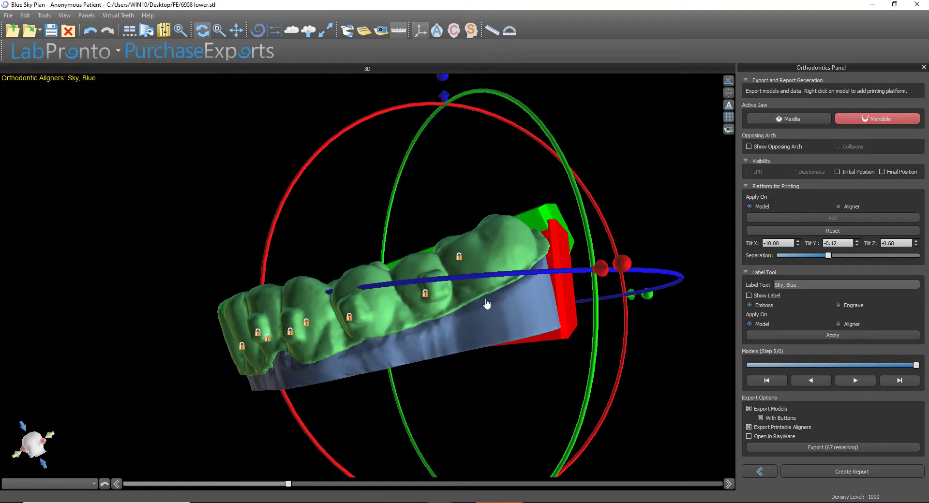
Step: Show the label on the model and retype the patient name in the label text in lowercase
click(814, 284)
click(749, 295)
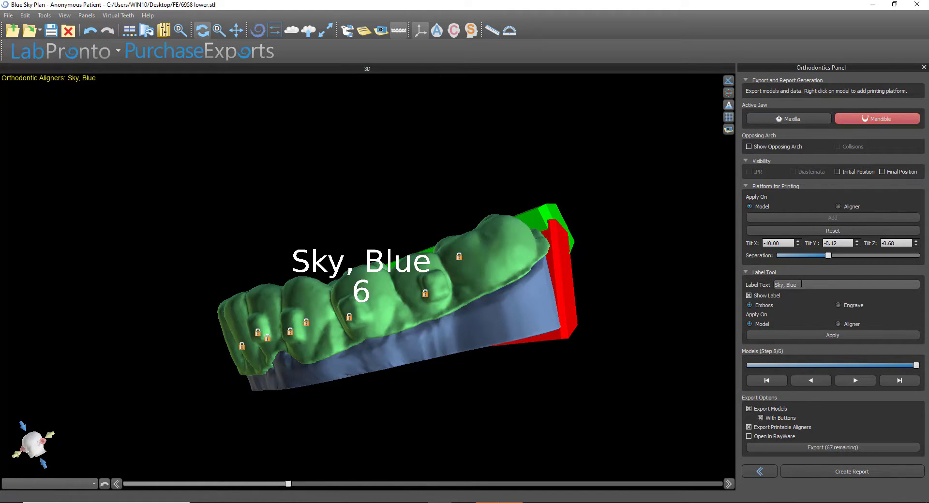
drag(802, 284, 756, 284)
key(BackSpace)
text(sky, blue)
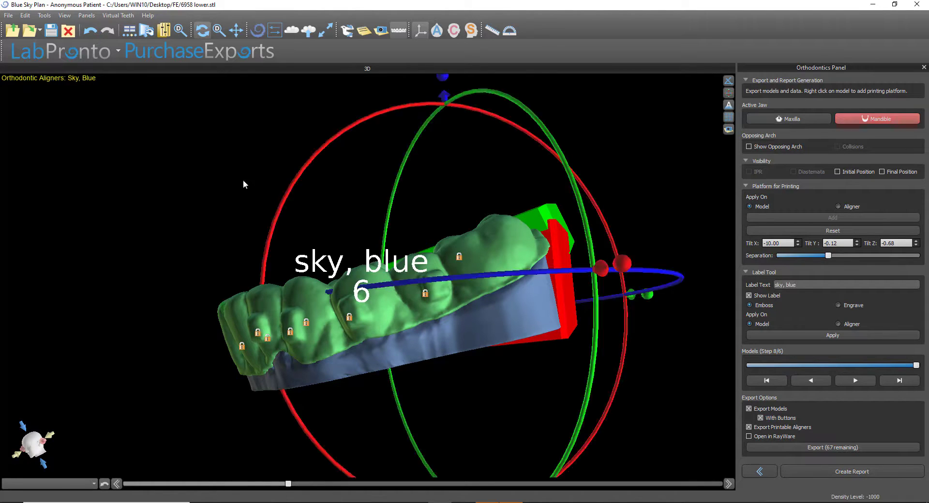
drag(693, 362, 689, 353)
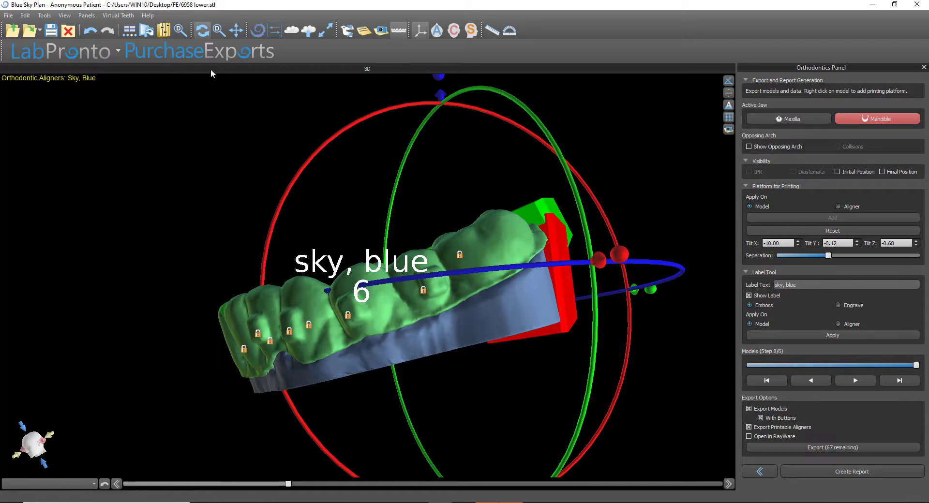
Step: Open the Orthodontics preferences and review the Aligners and Models Export settings
click(51, 17)
click(50, 19)
drag(103, 296, 112, 284)
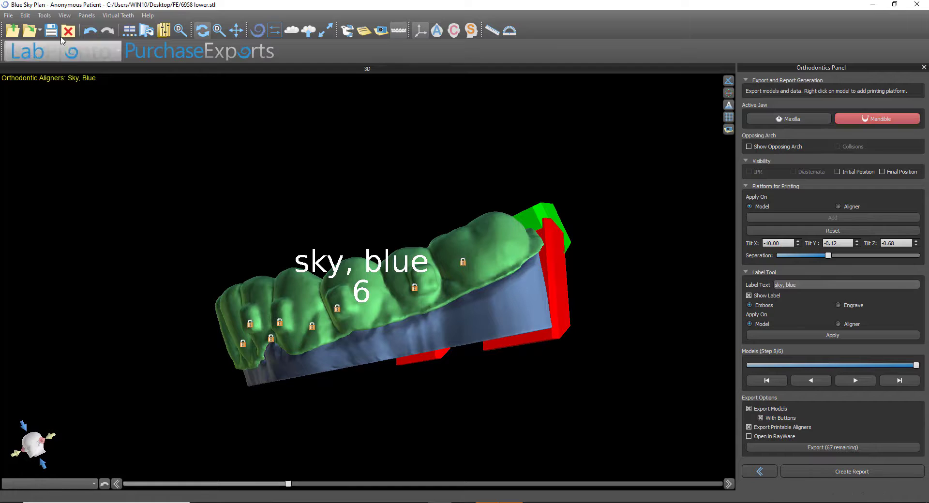
click(44, 15)
click(62, 81)
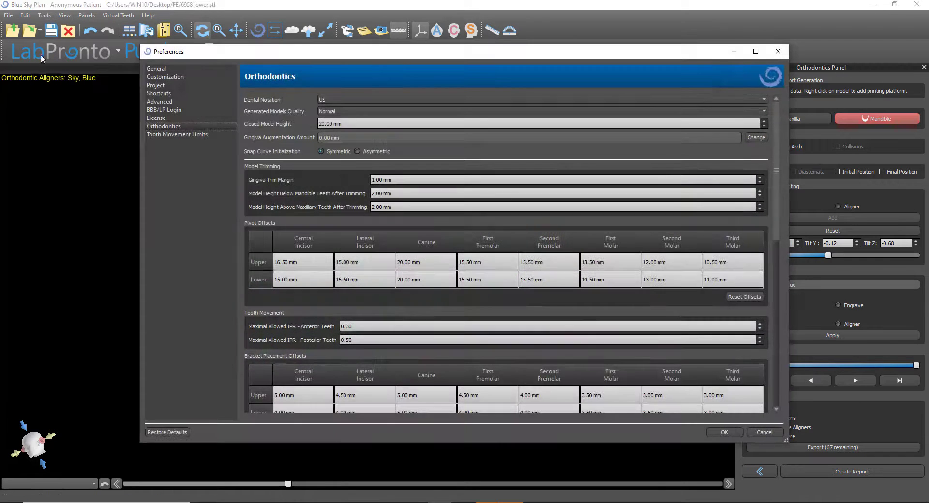
scroll(594, 317, down, 10)
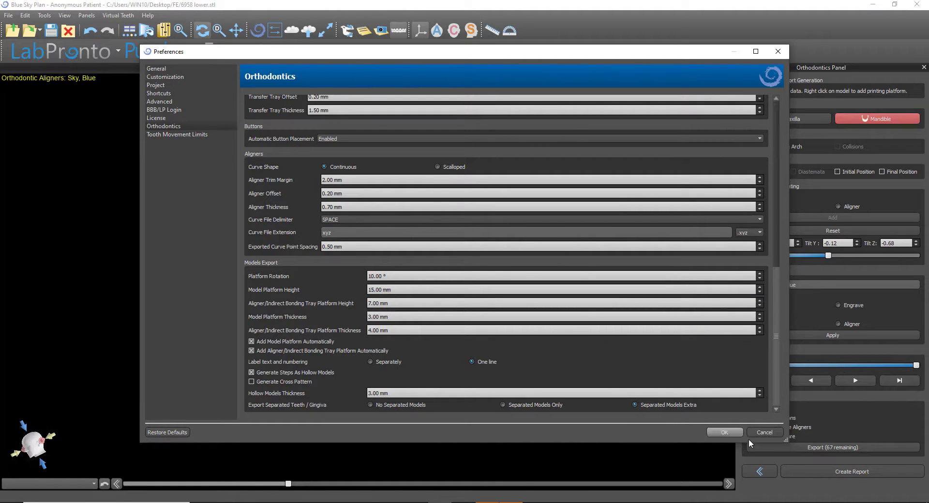
Step: Accept the Orthodontics preferences and emboss the label on the side of the mandibular model's base, accepting the hollow-model warning
click(725, 432)
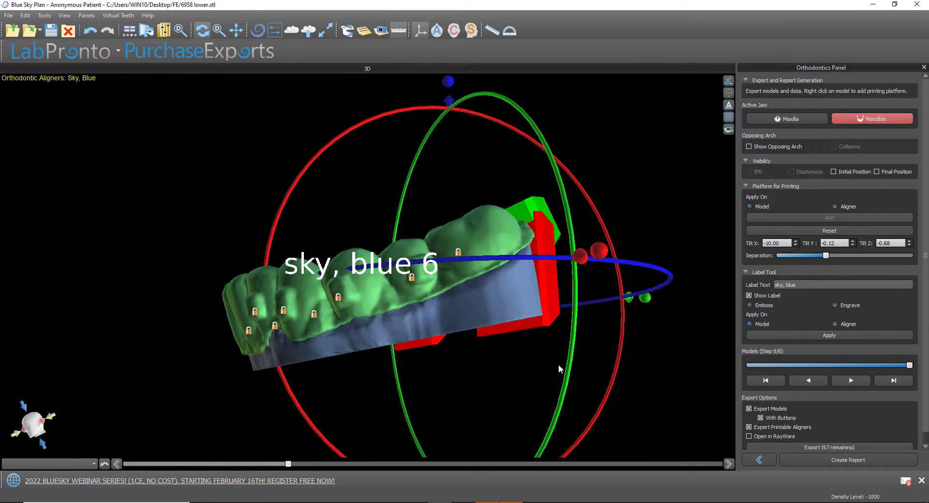
scroll(616, 373, up, 5)
drag(603, 321, 441, 404)
drag(364, 320, 359, 288)
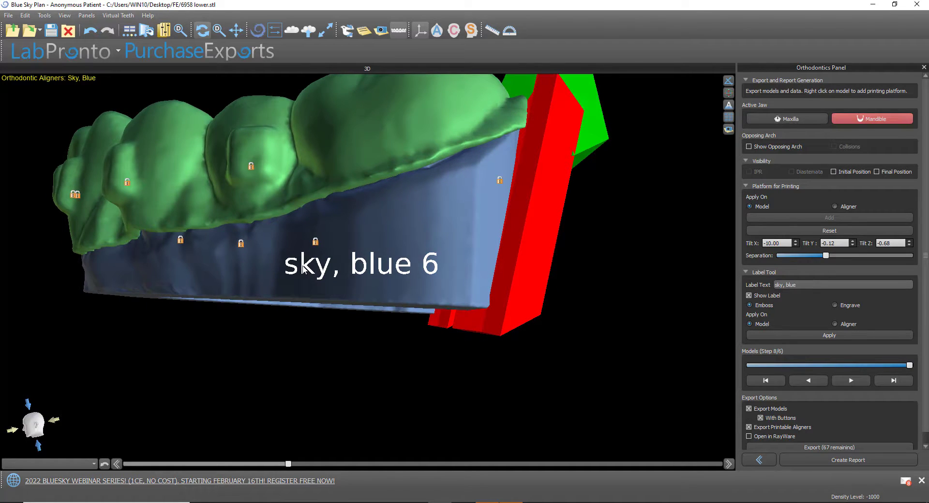
click(427, 274)
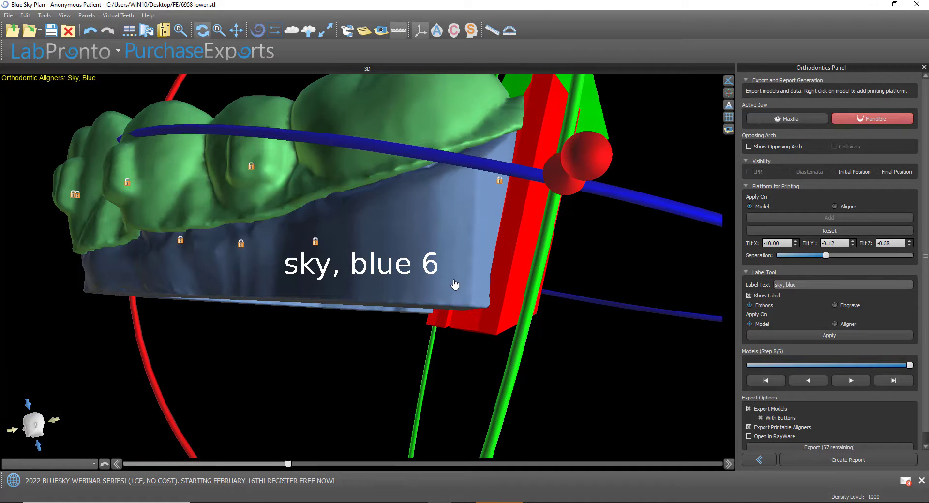
click(91, 30)
mouse_move(184, 366)
mouse_down()
mouse_move(193, 366)
mouse_move(184, 367)
mouse_up()
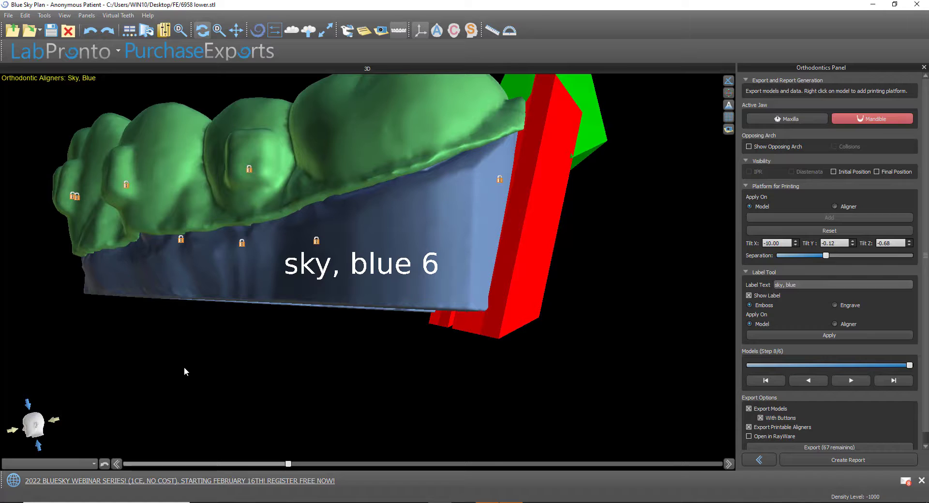
click(781, 337)
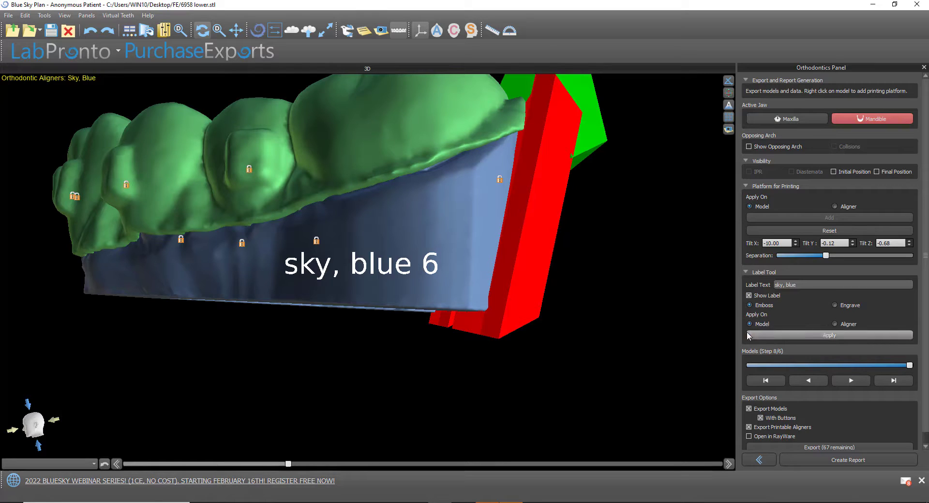
click(774, 334)
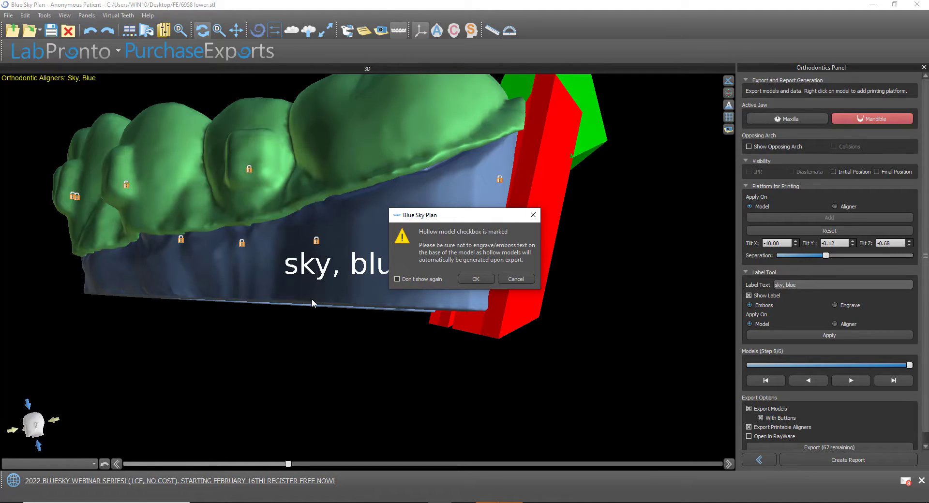
click(478, 284)
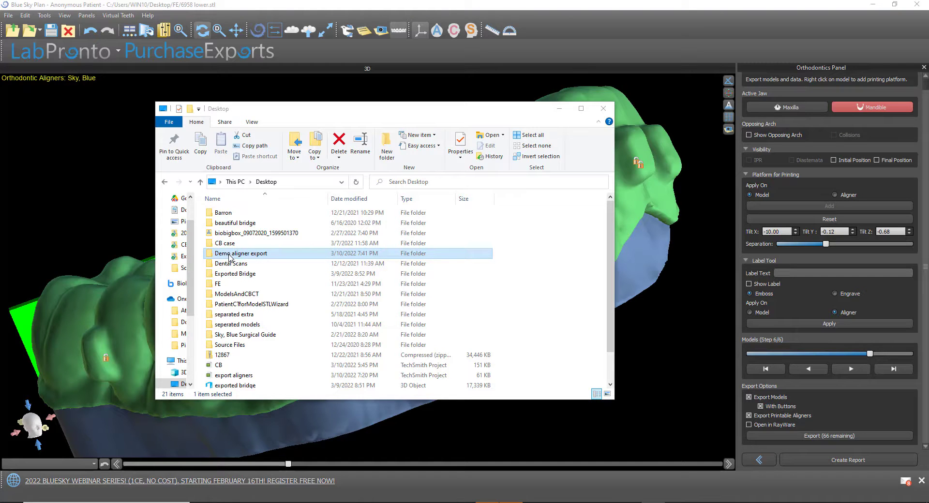
Step: Open the Demo aligner export folder on the Desktop to review the exported mandibular models and aligners
double_click(228, 255)
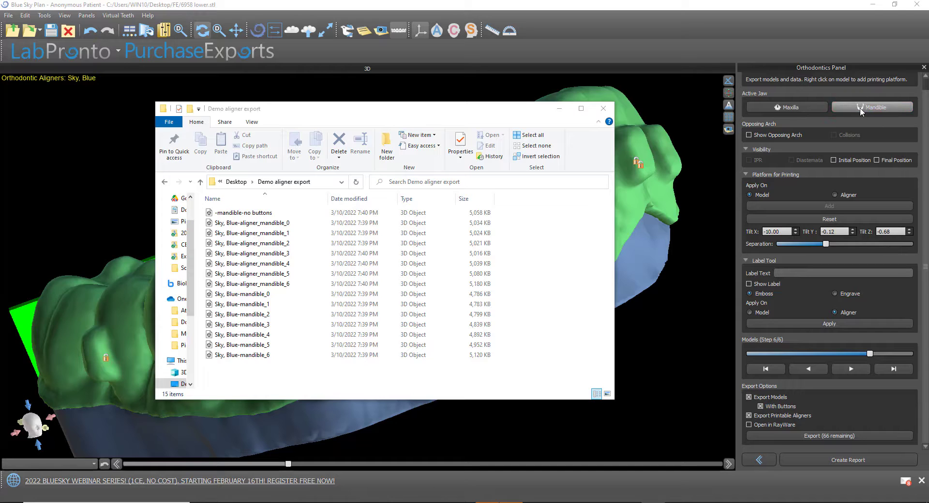
Step: Make the maxilla the active jaw, hide the opposing arch and inspect the model with its printing platform from both sides
click(818, 106)
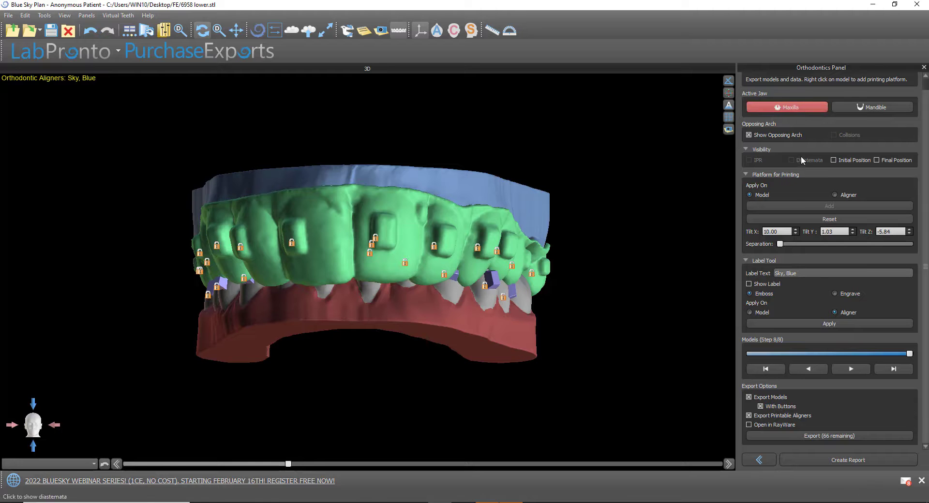
click(774, 137)
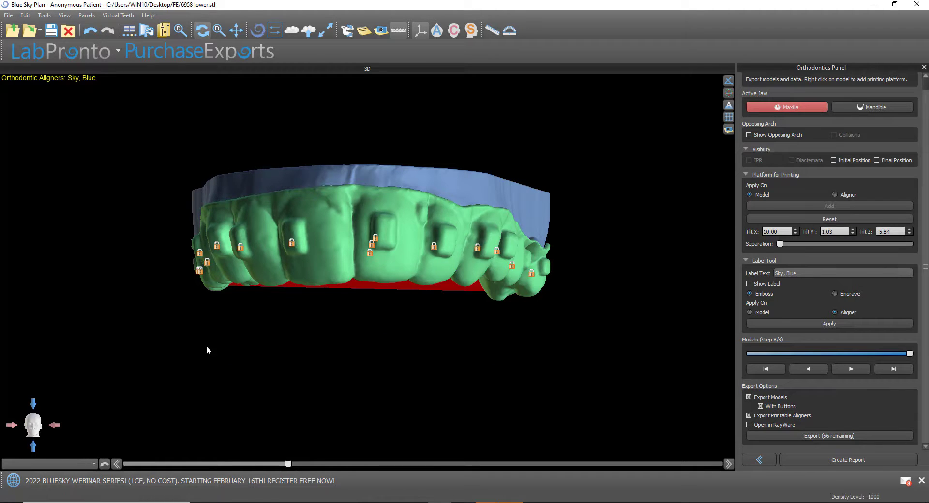
drag(207, 347, 677, 368)
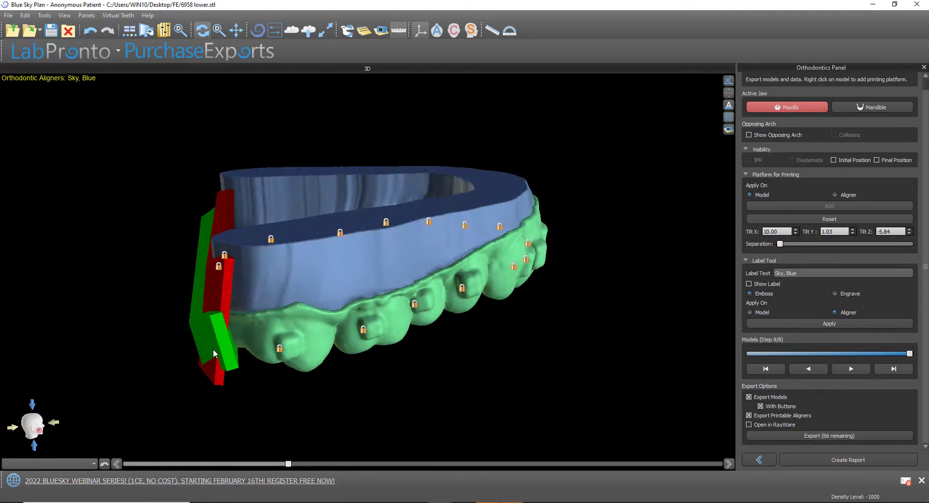
drag(606, 300, 448, 260)
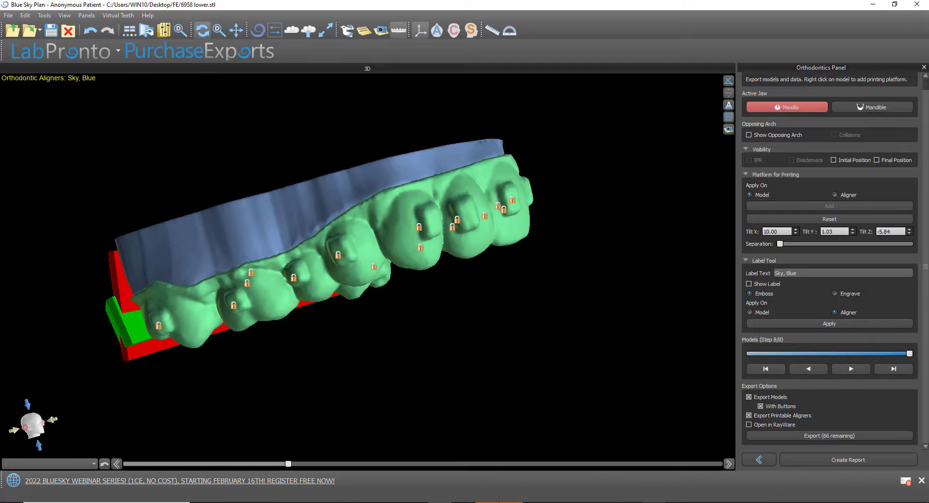
Step: Return to the Demo aligner export folder and view the exported step 5 mandibular aligner in 3D Viewer
click(248, 502)
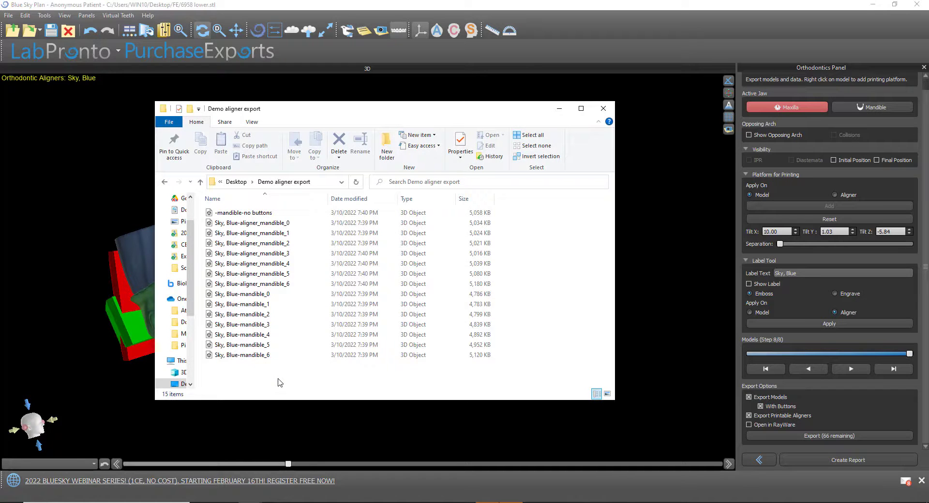
click(267, 274)
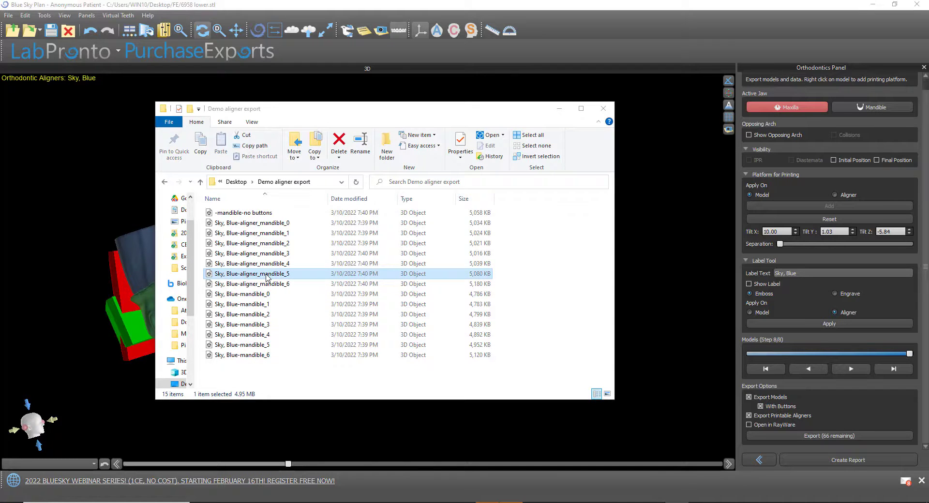
double_click(266, 274)
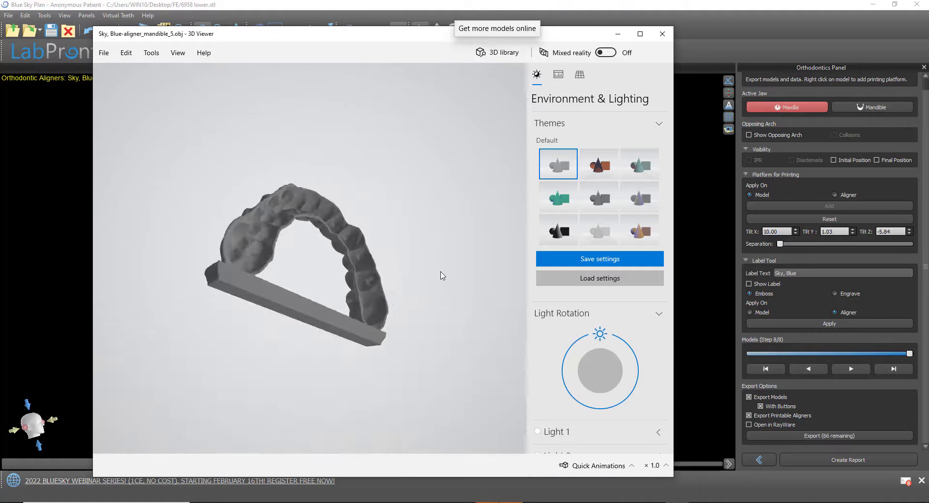
drag(442, 274, 341, 269)
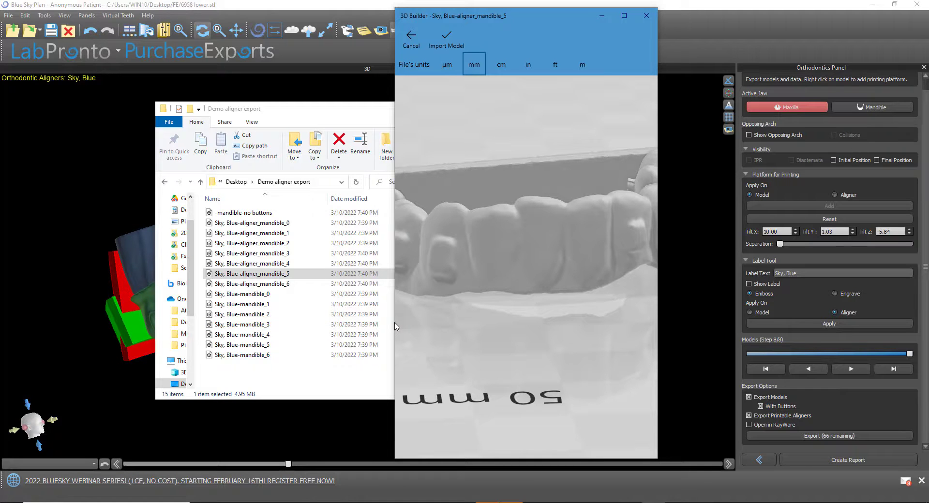
Step: Widen the 3D Builder window and examine the step 5 mandibular aligner's buttons and printing platform from the front and above
drag(395, 325, 146, 325)
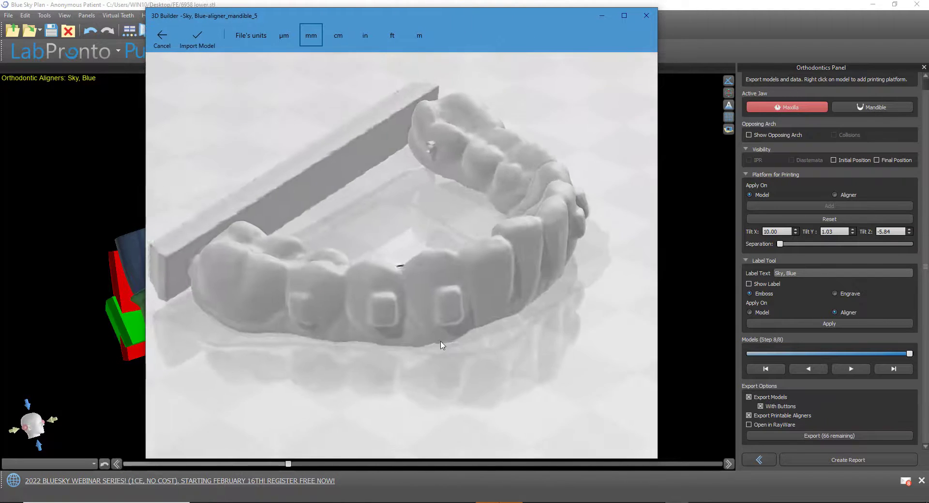
drag(441, 345, 590, 288)
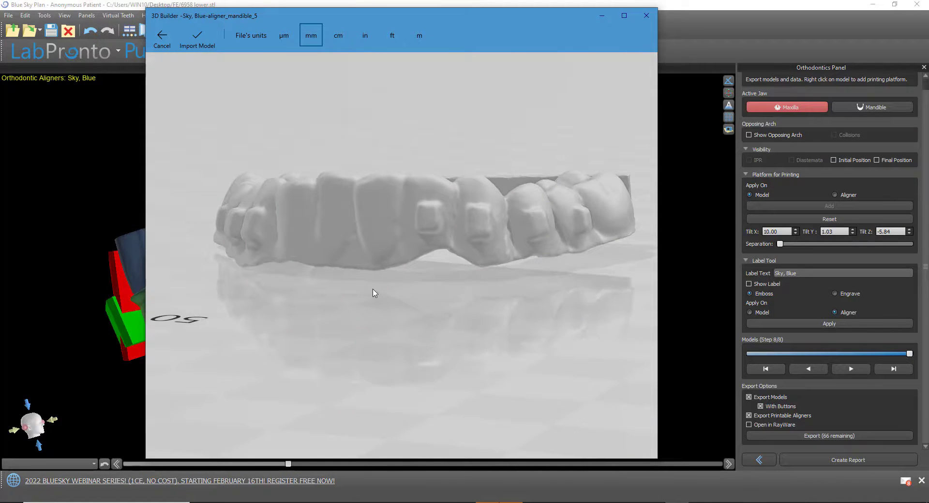
drag(373, 293, 450, 345)
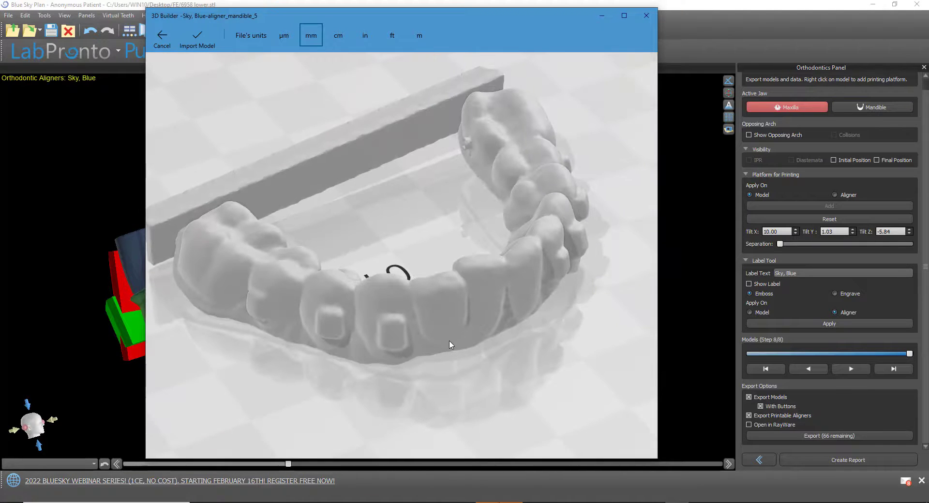